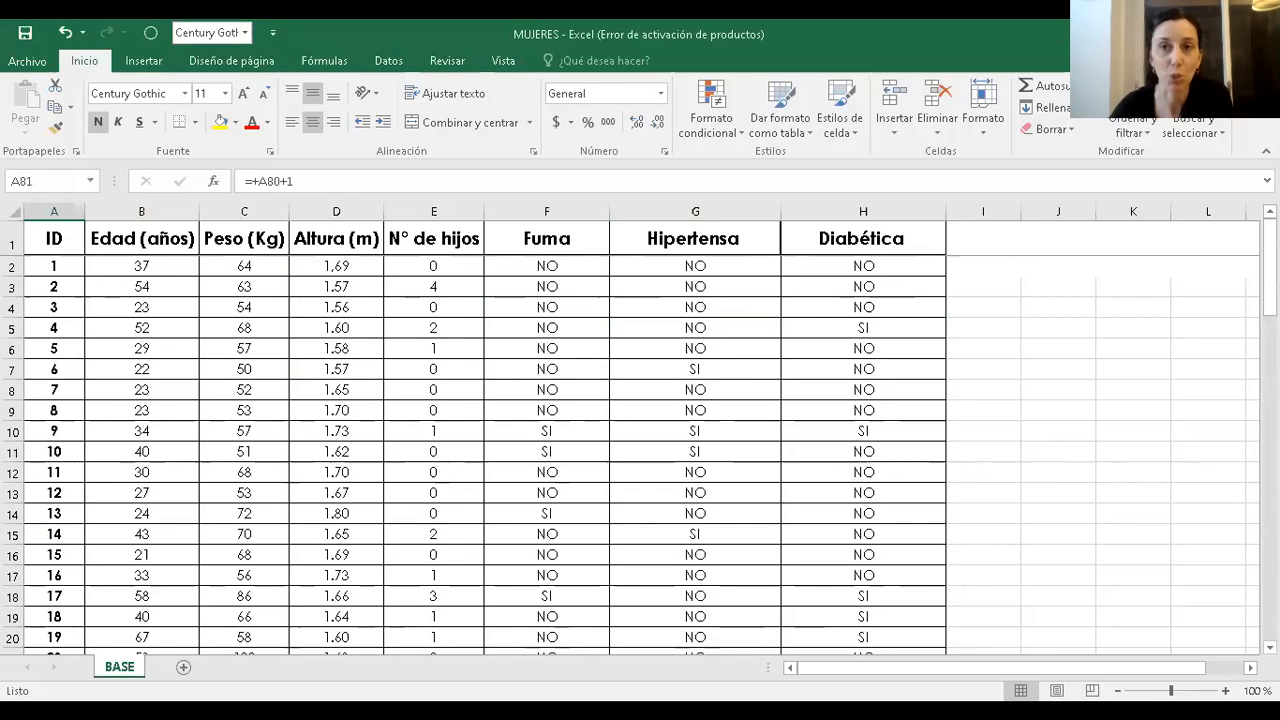
# Select and copy the entire worksheet's data table.
pyautogui.click(10, 210)
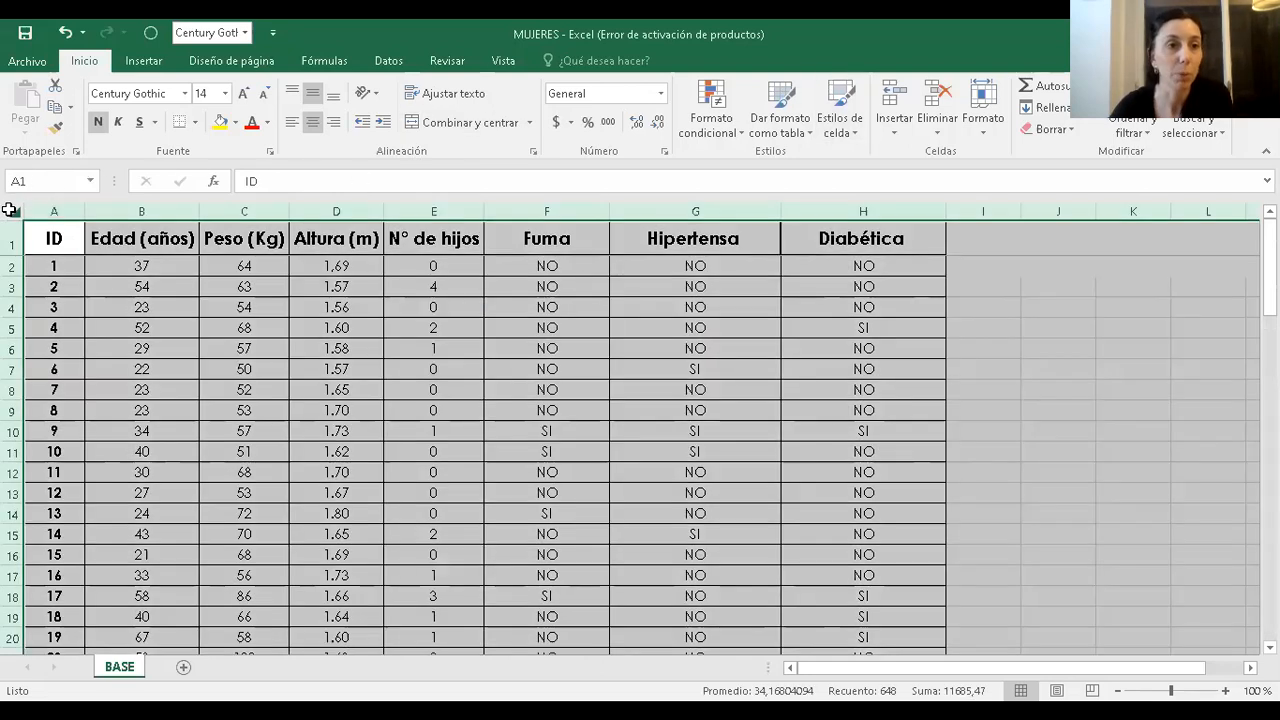
pyautogui.rightClick(10, 210)
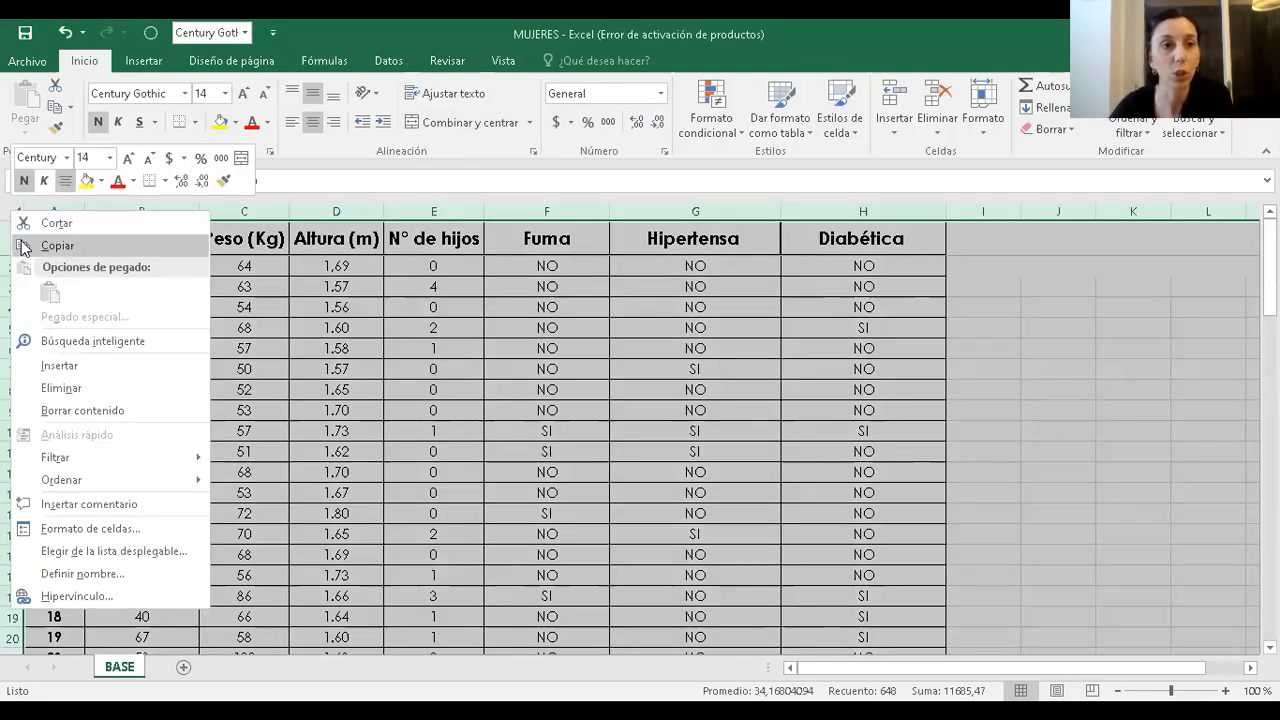
pyautogui.click(40, 246)
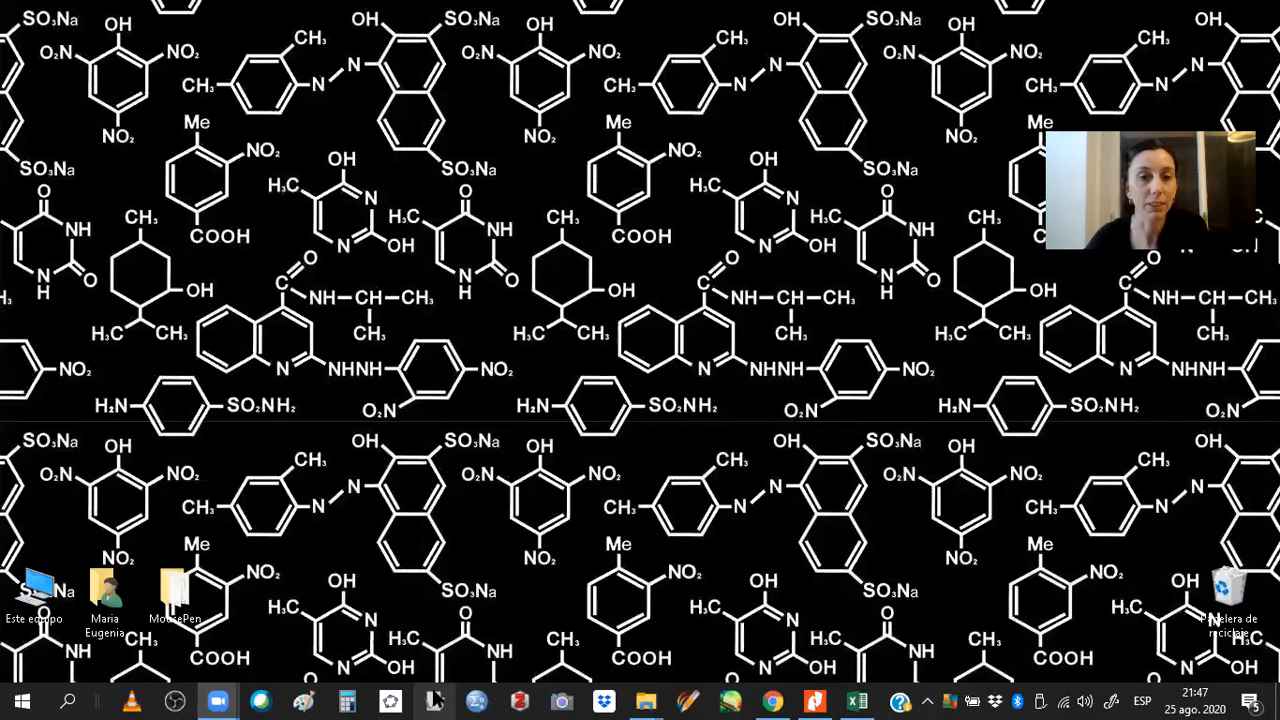
# Switch to InfoStat and dismiss its activation notice.
pyautogui.click(437, 703)
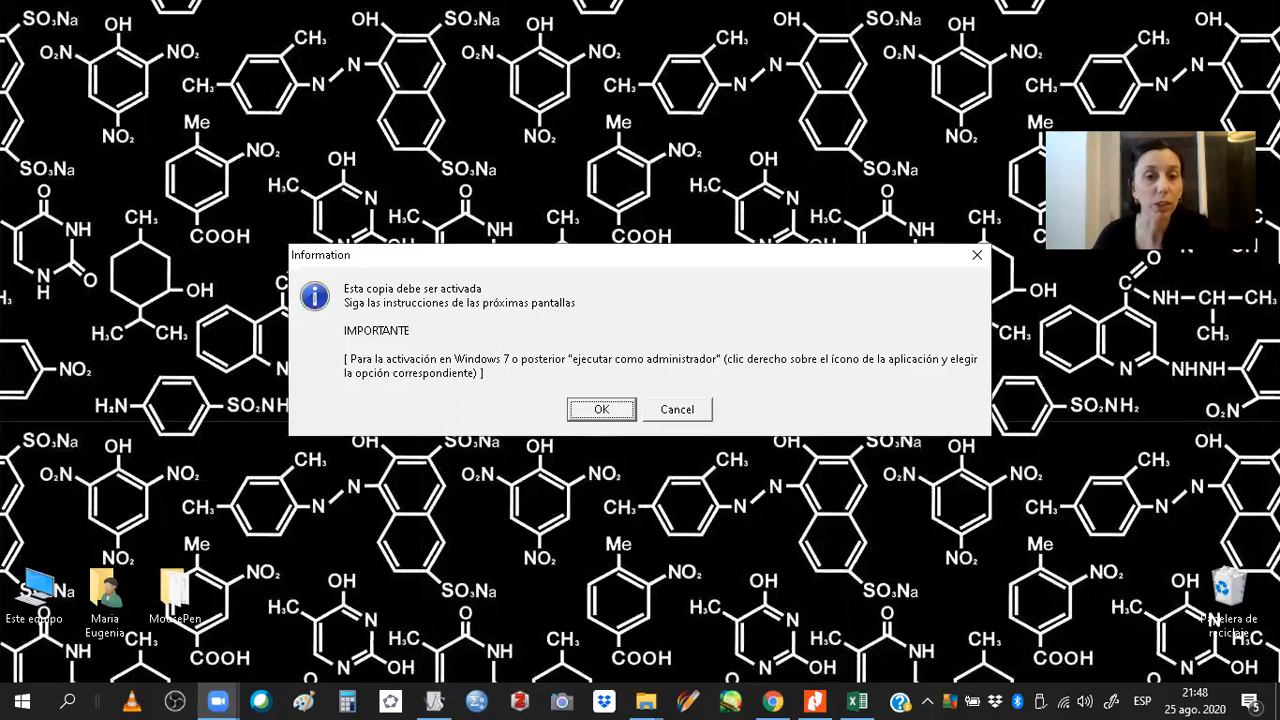
pyautogui.press('Return')
pyautogui.press('Return')
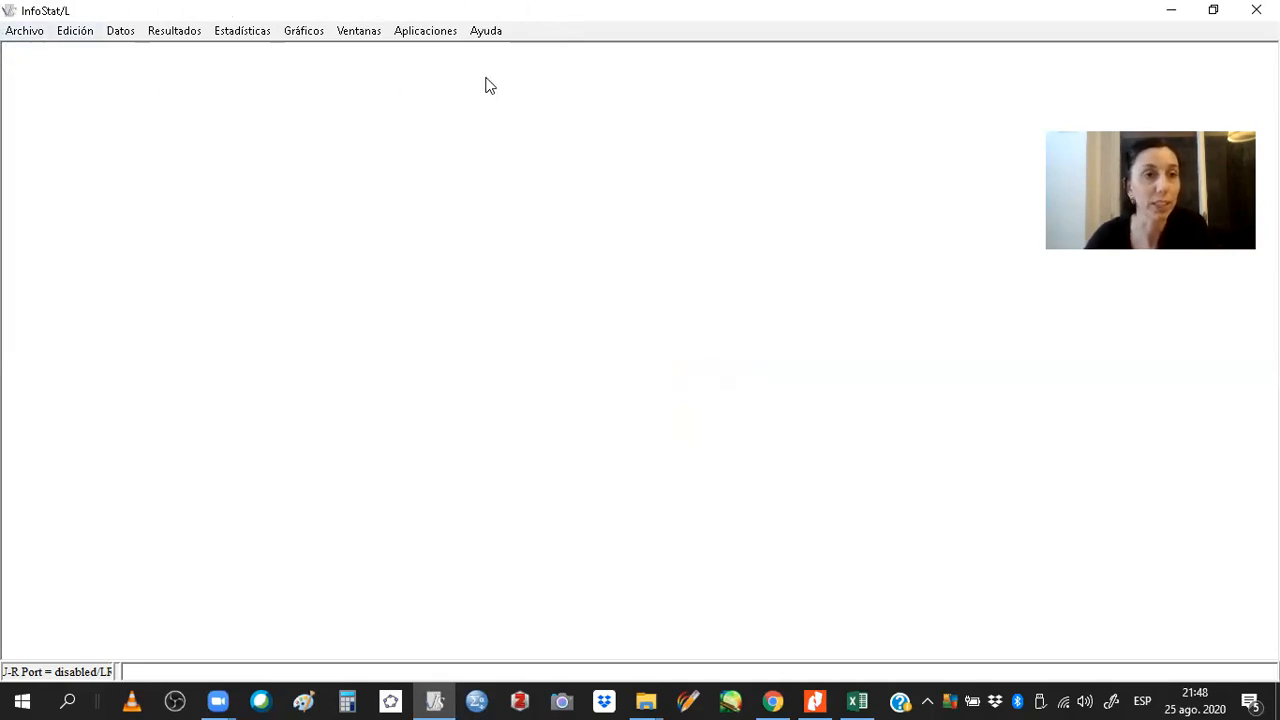
# Create a new empty data table.
pyautogui.click(24, 32)
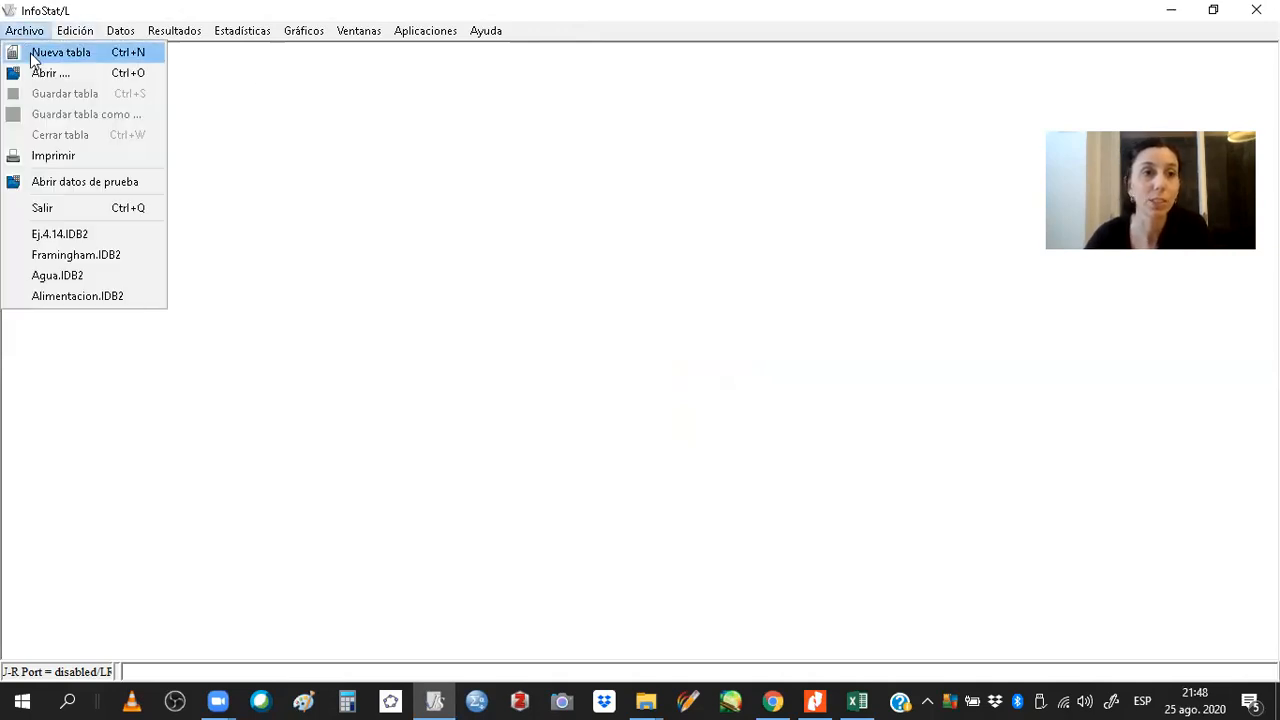
pyautogui.click(31, 56)
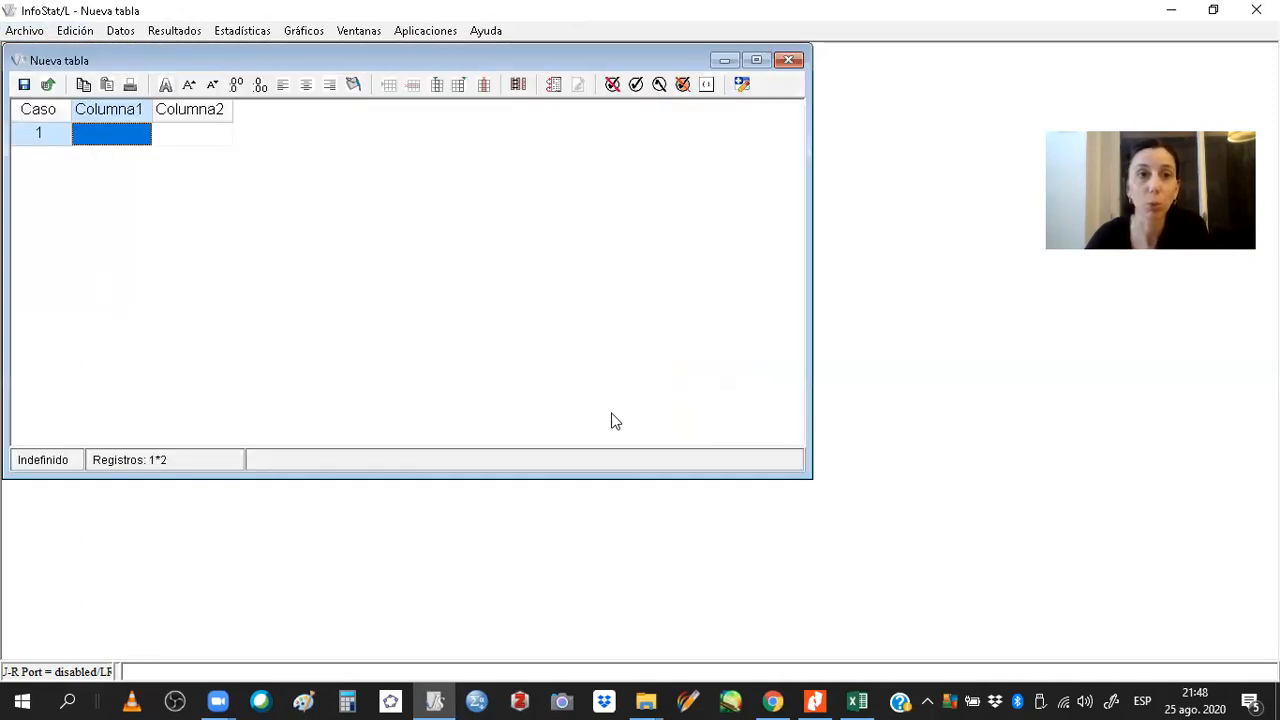
pyautogui.click(757, 61)
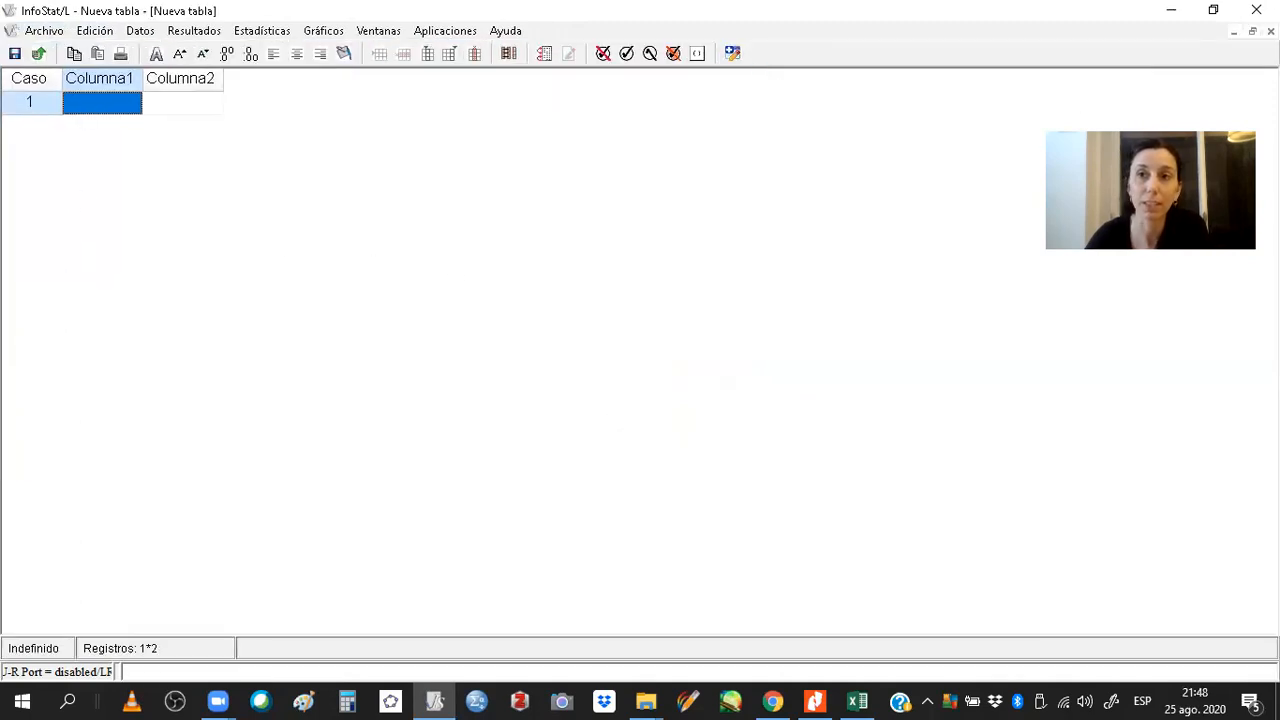
pyautogui.hotkey('ctrl', 'F5')
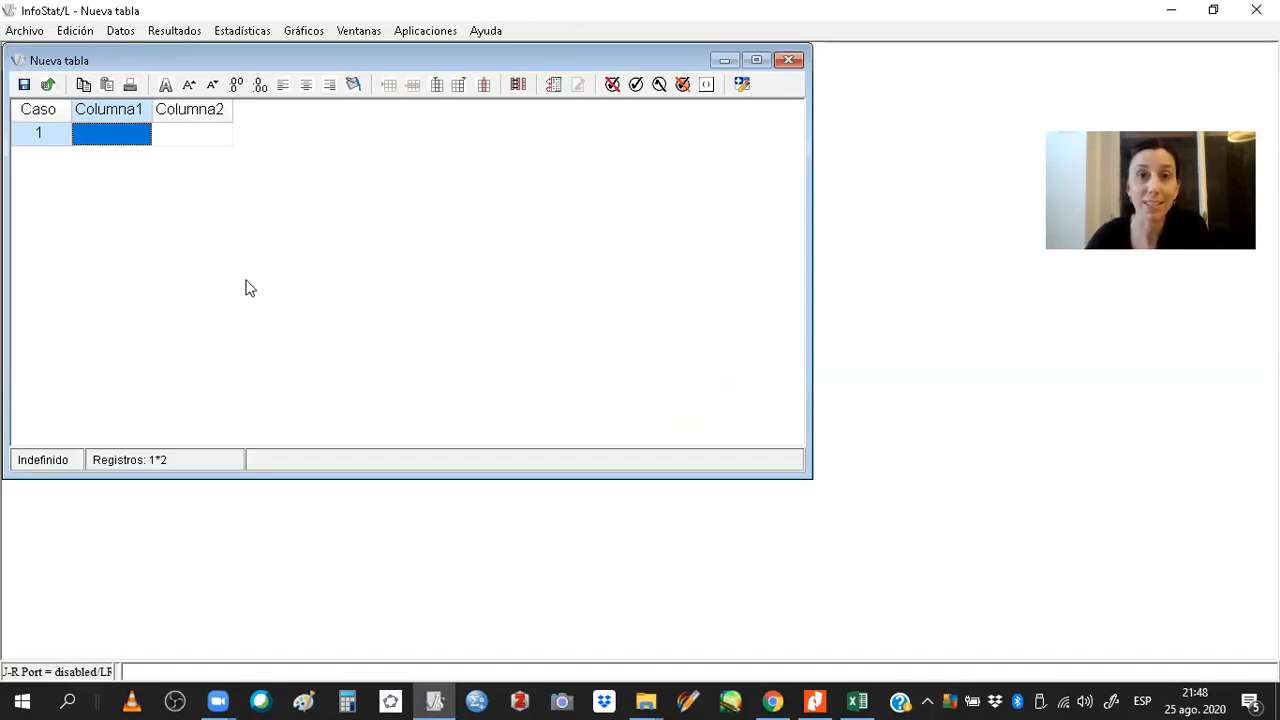
# Paste the copied data including column names into the new table and maximize its window.
pyautogui.rightClick(122, 138)
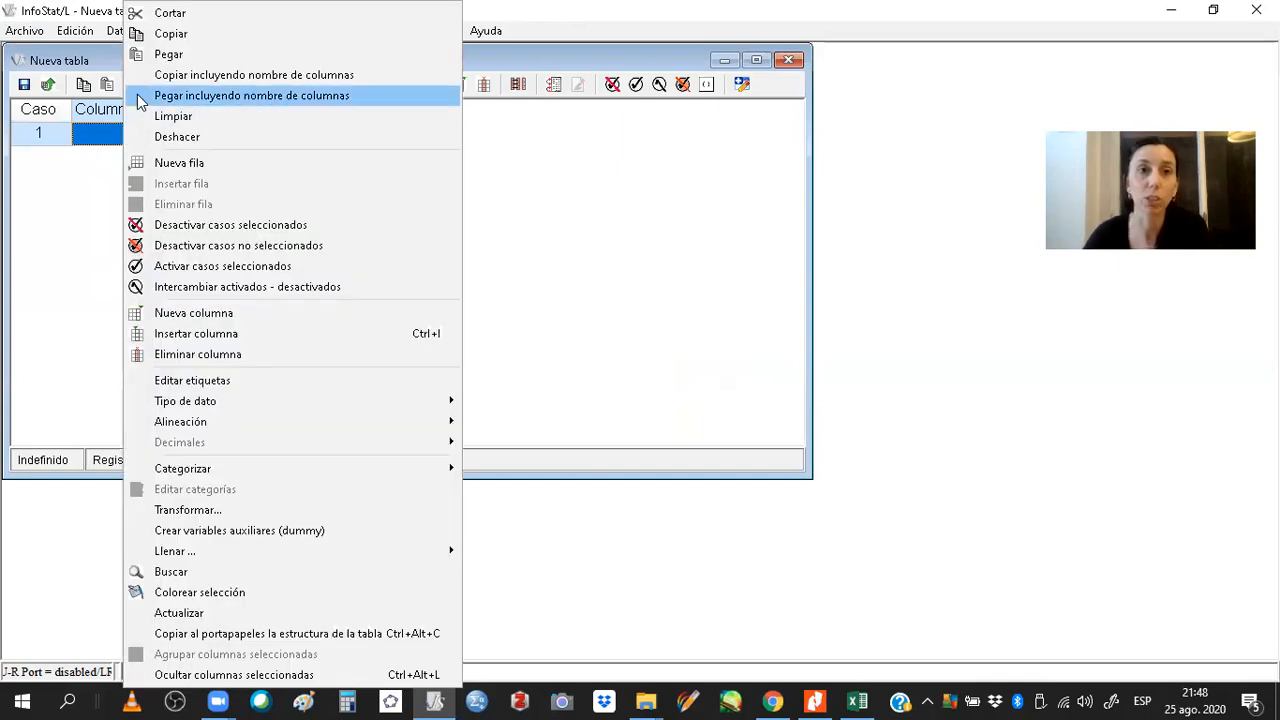
pyautogui.click(140, 96)
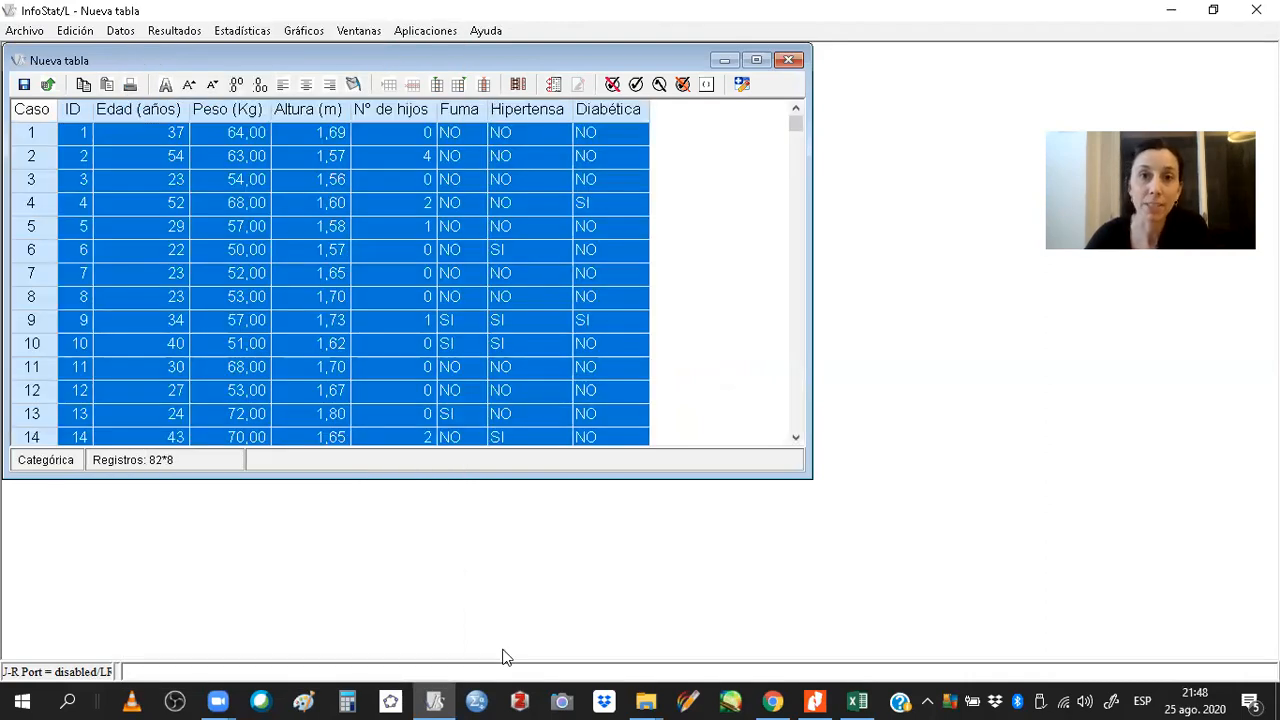
pyautogui.click(756, 60)
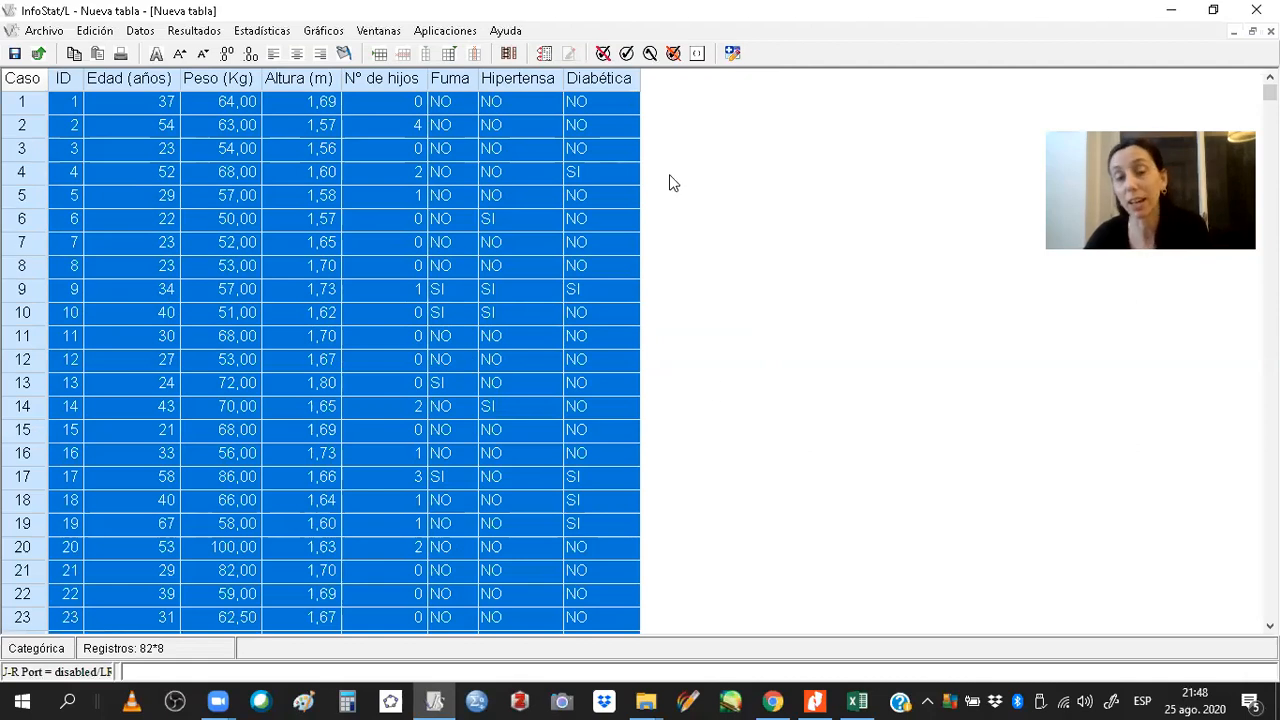
# Scroll through the pasted records from the last row back to the first to review the data.
pyautogui.hotkey('ctrl', 'End')
pyautogui.press('Up')
pyautogui.press('Up')
pyautogui.press('Up')
pyautogui.press('Up')
pyautogui.press('Up')
pyautogui.press('Up')
pyautogui.press('Up')
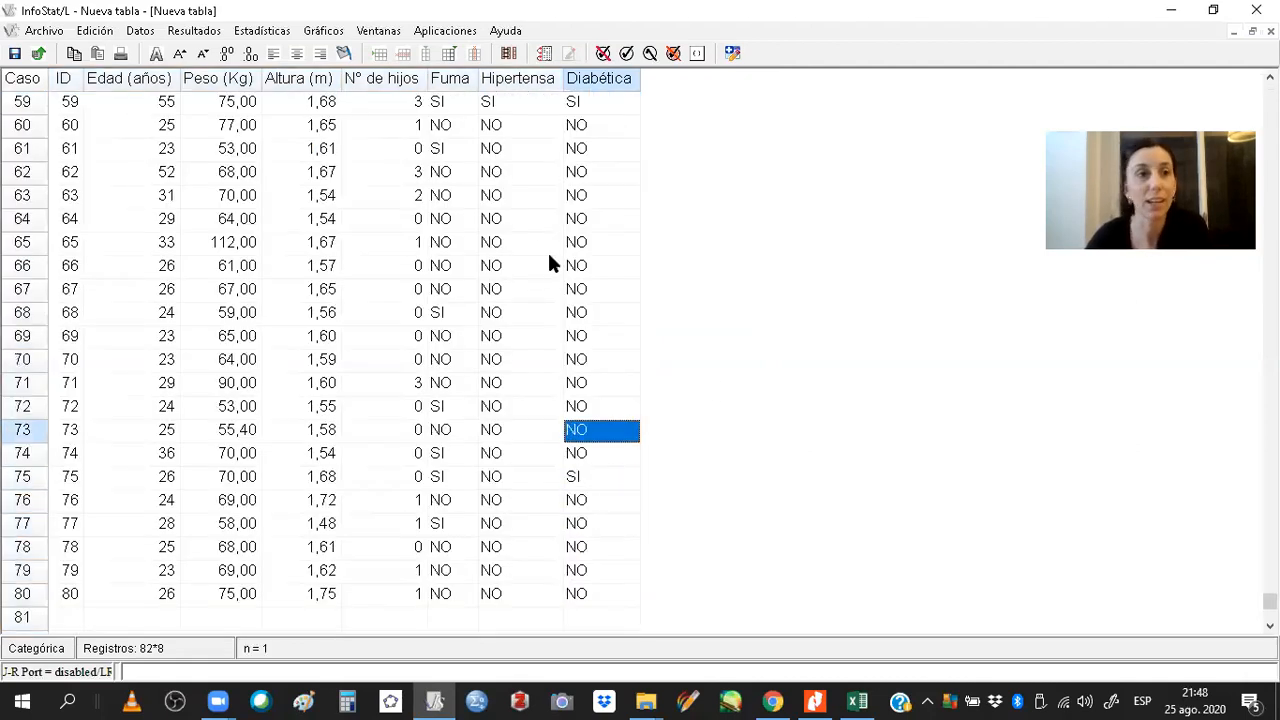
pyautogui.press('Up')
pyautogui.press('Up')
pyautogui.press('Up')
pyautogui.press('Down')
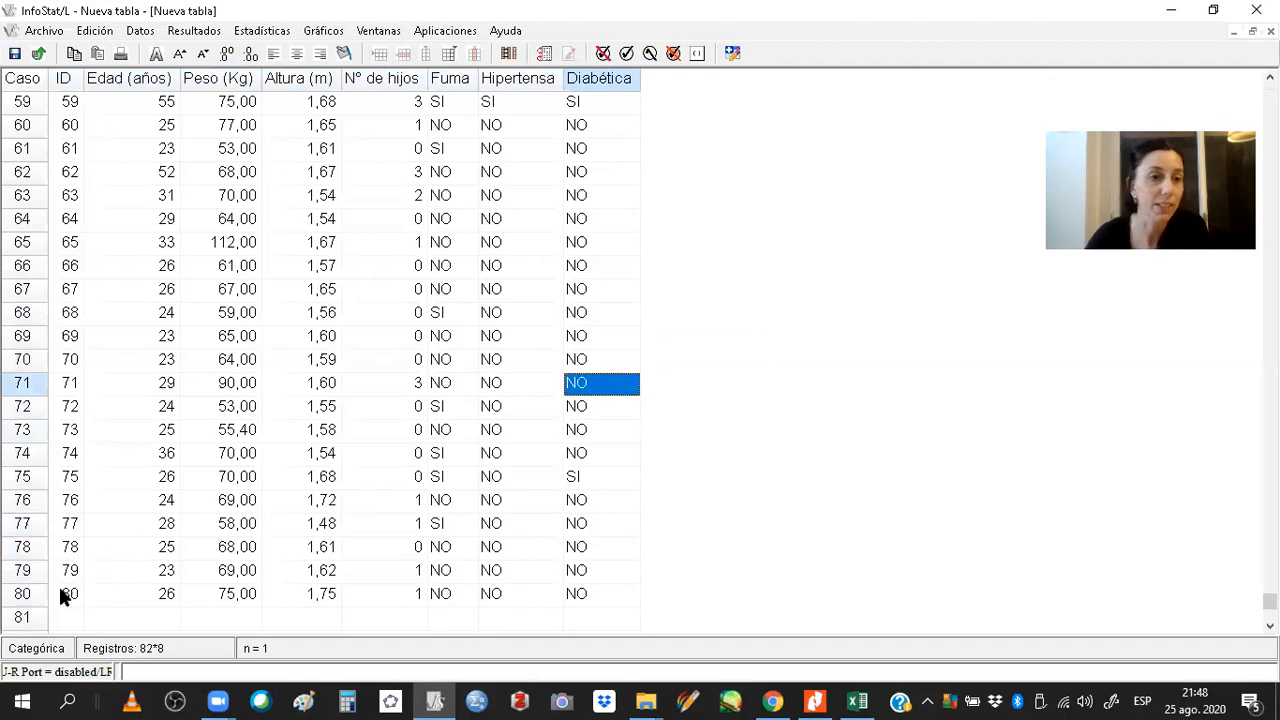
pyautogui.click(64, 596)
pyautogui.press('Up')
pyautogui.press('Up')
pyautogui.press('Up')
pyautogui.press('Up')
pyautogui.press('Up')
pyautogui.press('Up')
pyautogui.press('Up')
pyautogui.press('Up')
pyautogui.press('Up')
pyautogui.press('Up')
pyautogui.press('Up')
pyautogui.press('Up')
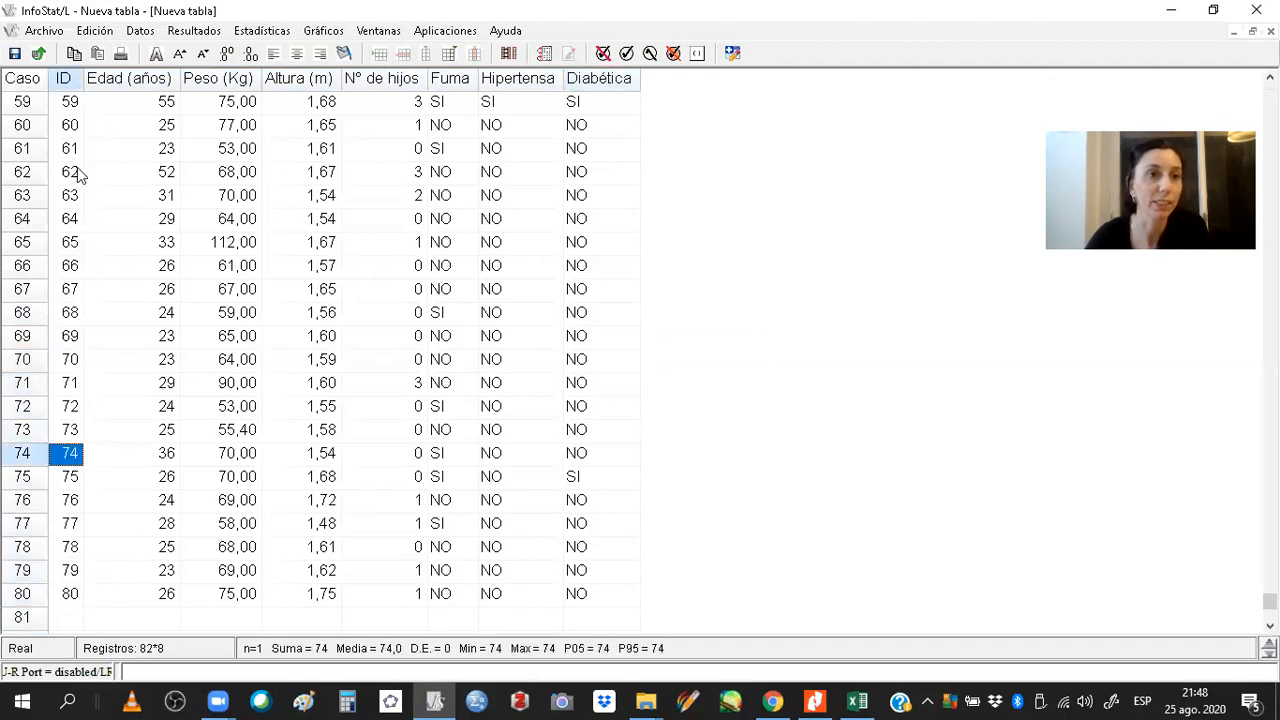
pyautogui.press('Up')
pyautogui.press('Up')
pyautogui.press('Up')
pyautogui.press('Up')
pyautogui.press('Up')
pyautogui.press('Up')
pyautogui.press('Up')
pyautogui.press('Up')
pyautogui.press('Up')
pyautogui.press('Up')
pyautogui.press('Up')
pyautogui.press('Up')
pyautogui.press('Up')
pyautogui.press('Up')
pyautogui.press('Up')
pyautogui.press('Up')
pyautogui.press('Up')
pyautogui.press('Up')
pyautogui.press('Up')
pyautogui.press('Up')
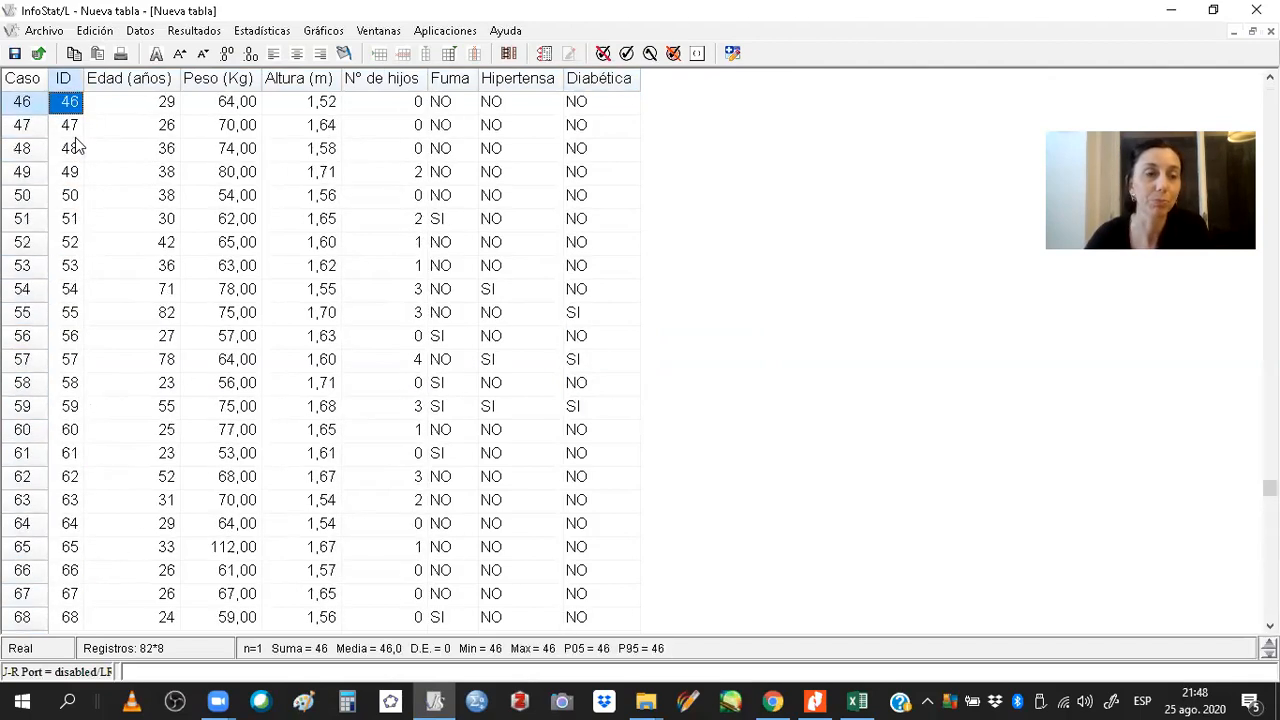
pyautogui.press('Up')
pyautogui.press('Up')
pyautogui.press('Up')
pyautogui.press('Up')
pyautogui.press('Up')
pyautogui.press('Up')
pyautogui.press('Up')
pyautogui.press('Up')
pyautogui.press('Up')
pyautogui.press('Up')
pyautogui.press('Up')
pyautogui.press('Up')
pyautogui.press('Up')
pyautogui.press('Up')
pyautogui.press('Up')
pyautogui.press('Up')
pyautogui.press('Up')
pyautogui.press('Up')
pyautogui.press('Up')
pyautogui.press('Up')
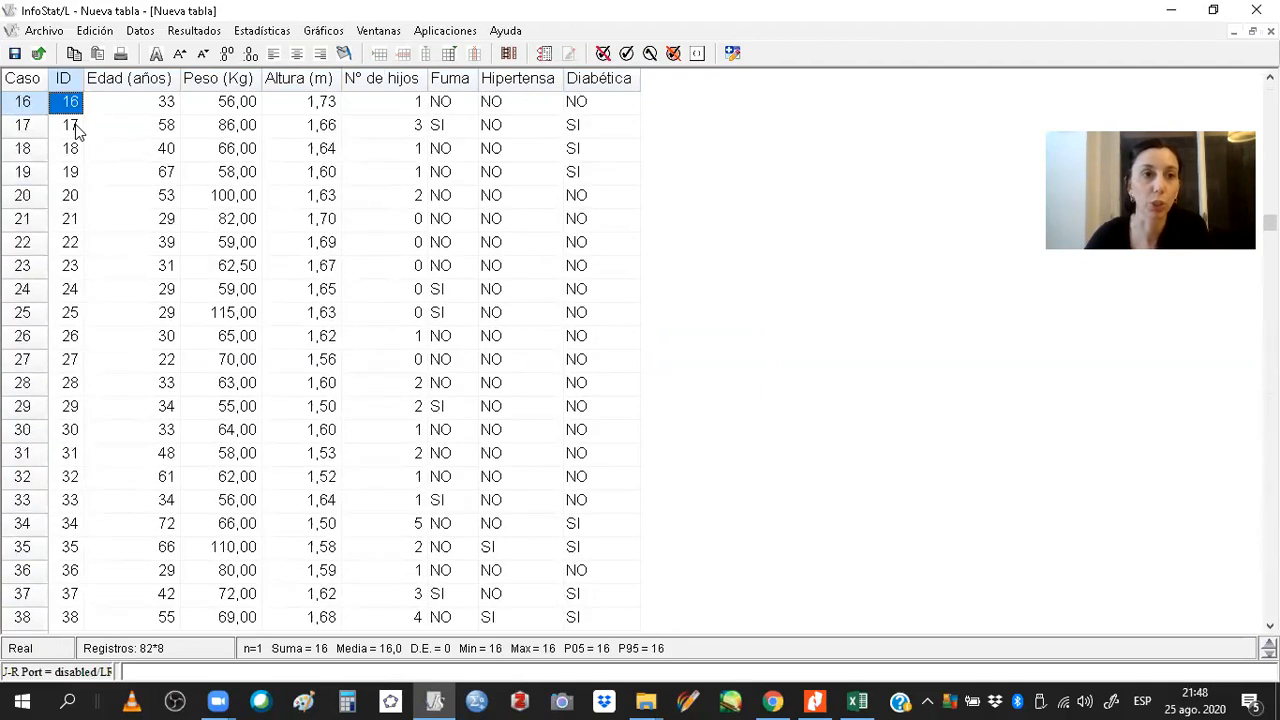
pyautogui.press('Up')
pyautogui.press('Up')
pyautogui.press('Up')
pyautogui.press('Up')
pyautogui.press('Up')
pyautogui.press('Up')
pyautogui.press('Up')
pyautogui.press('Up')
pyautogui.press('Up')
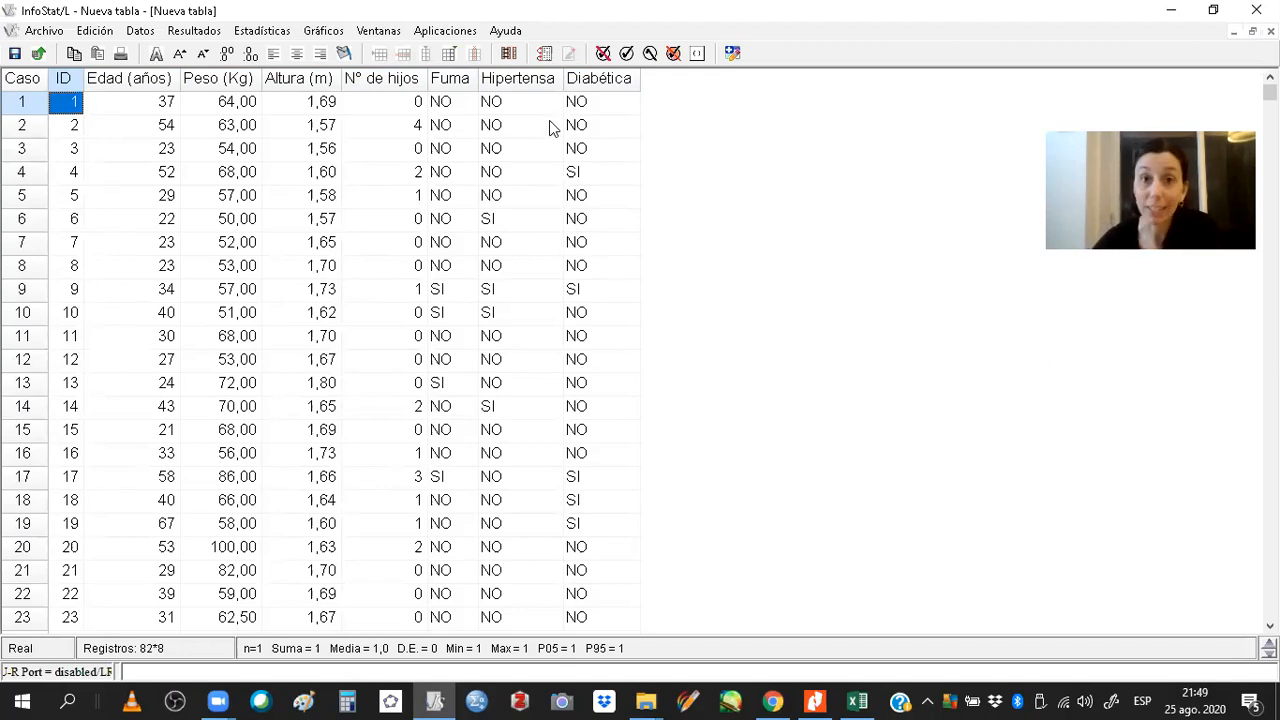
# Start the Medidas resumen analysis with Peso (Kg) as the variable.
pyautogui.click(279, 38)
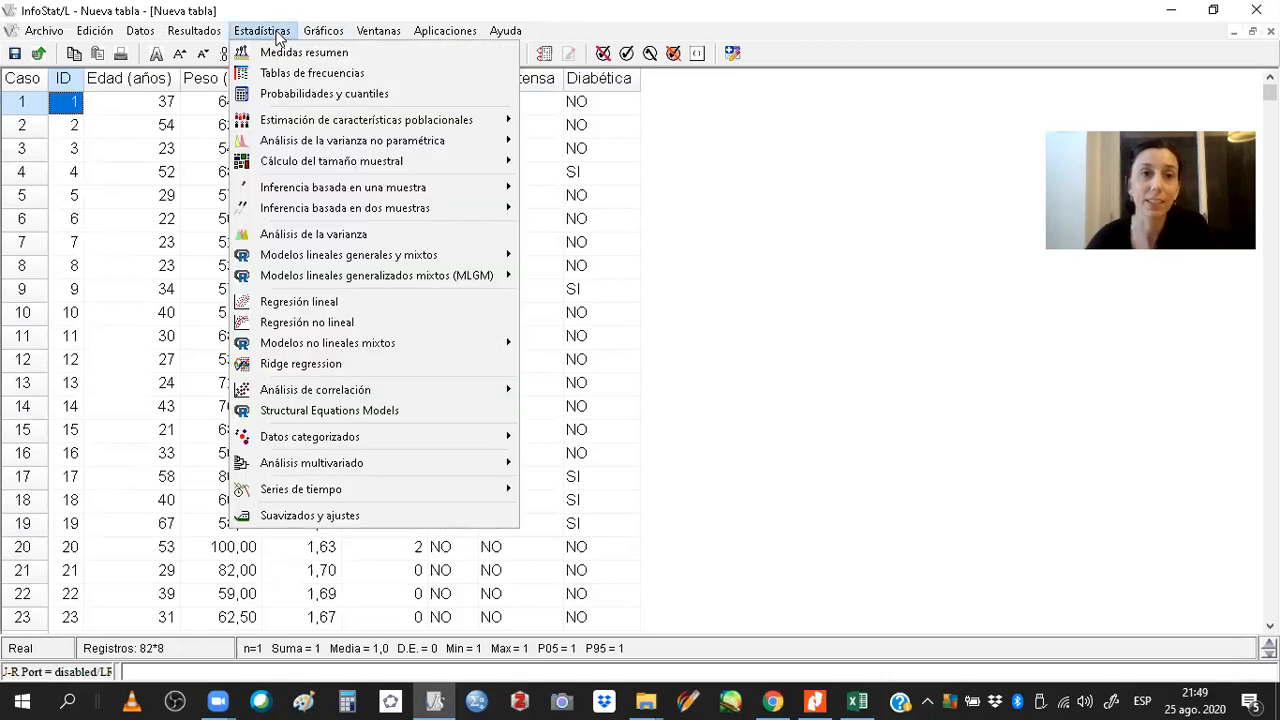
pyautogui.click(358, 56)
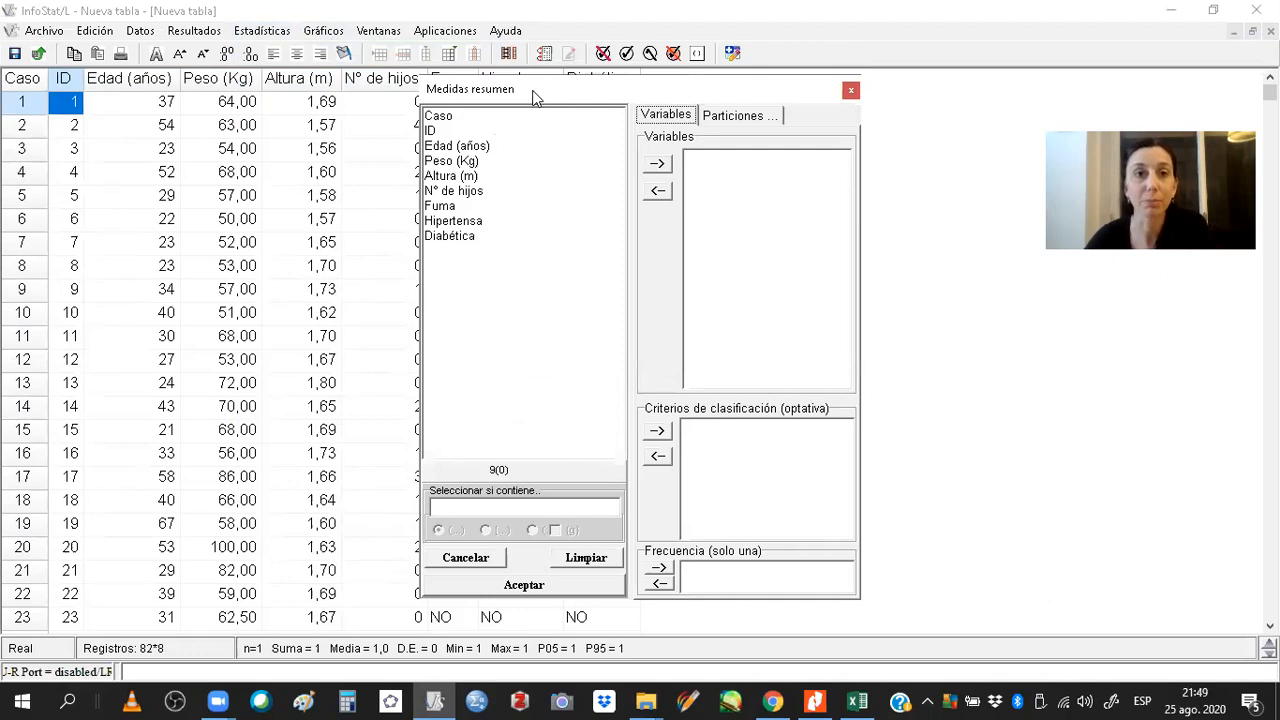
pyautogui.moveTo(533, 97); pyautogui.dragTo(534, 131)
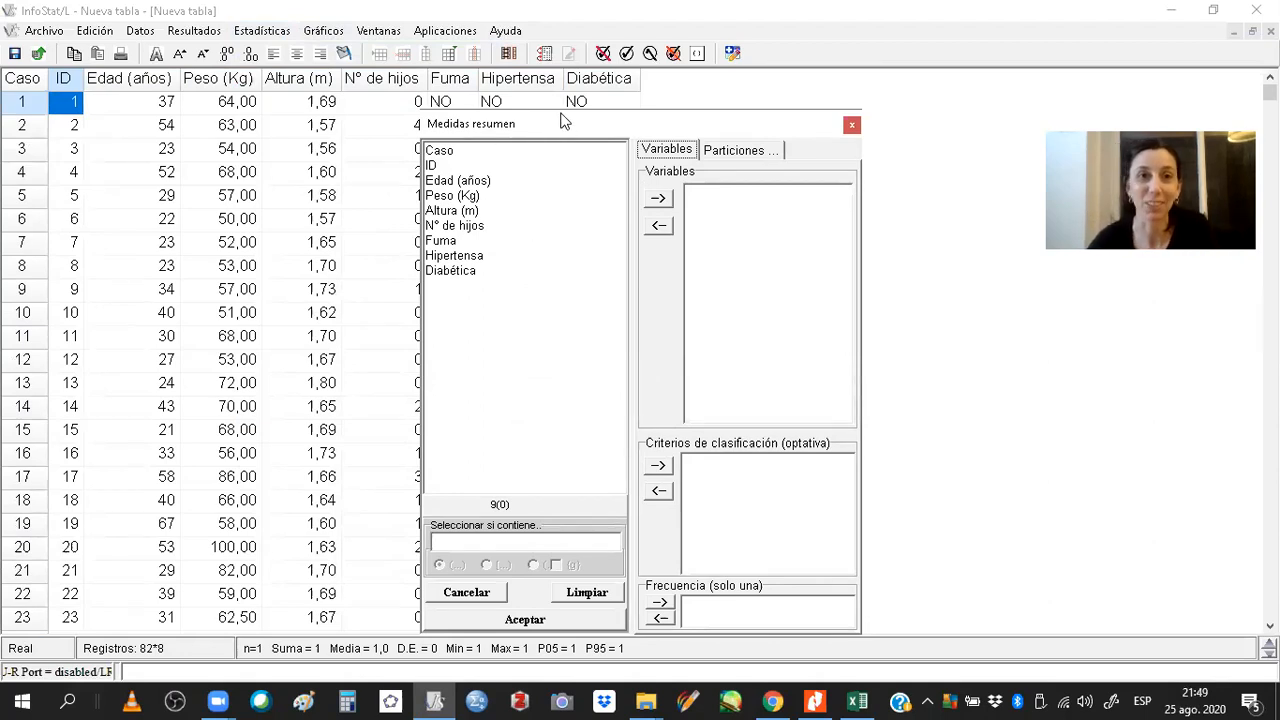
pyautogui.moveTo(562, 120); pyautogui.dragTo(520, 104)
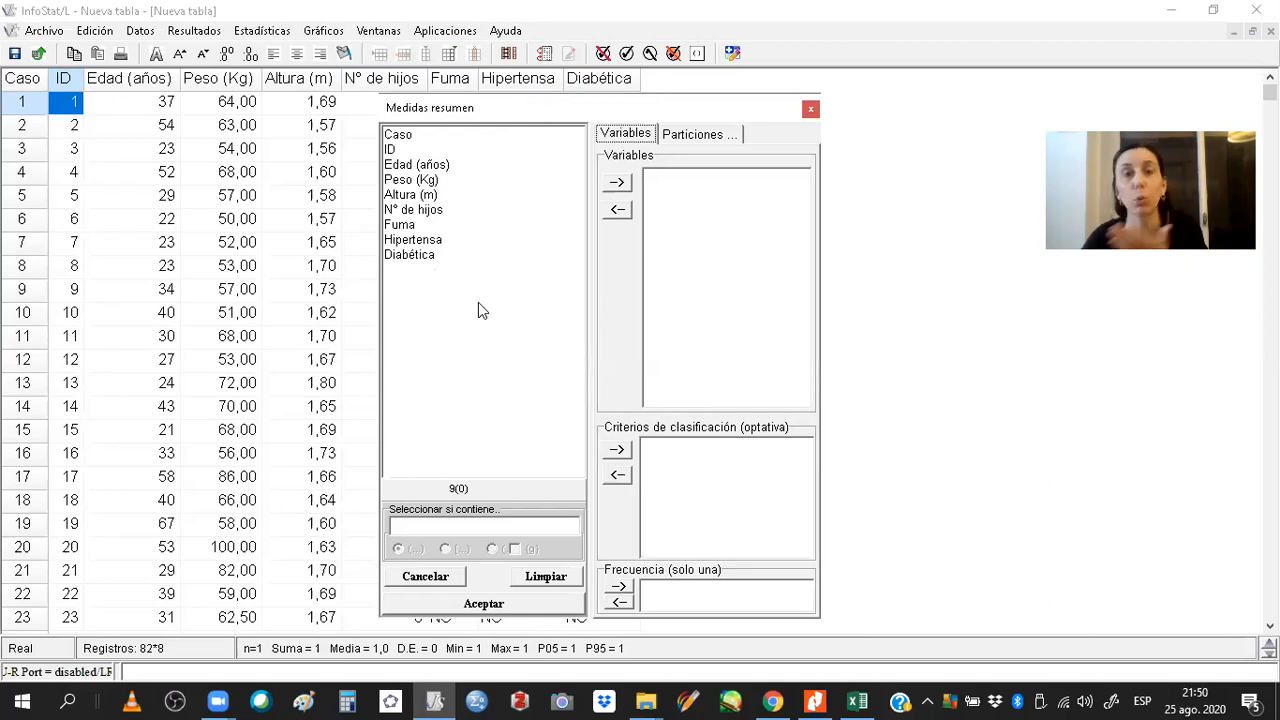
pyautogui.click(421, 182)
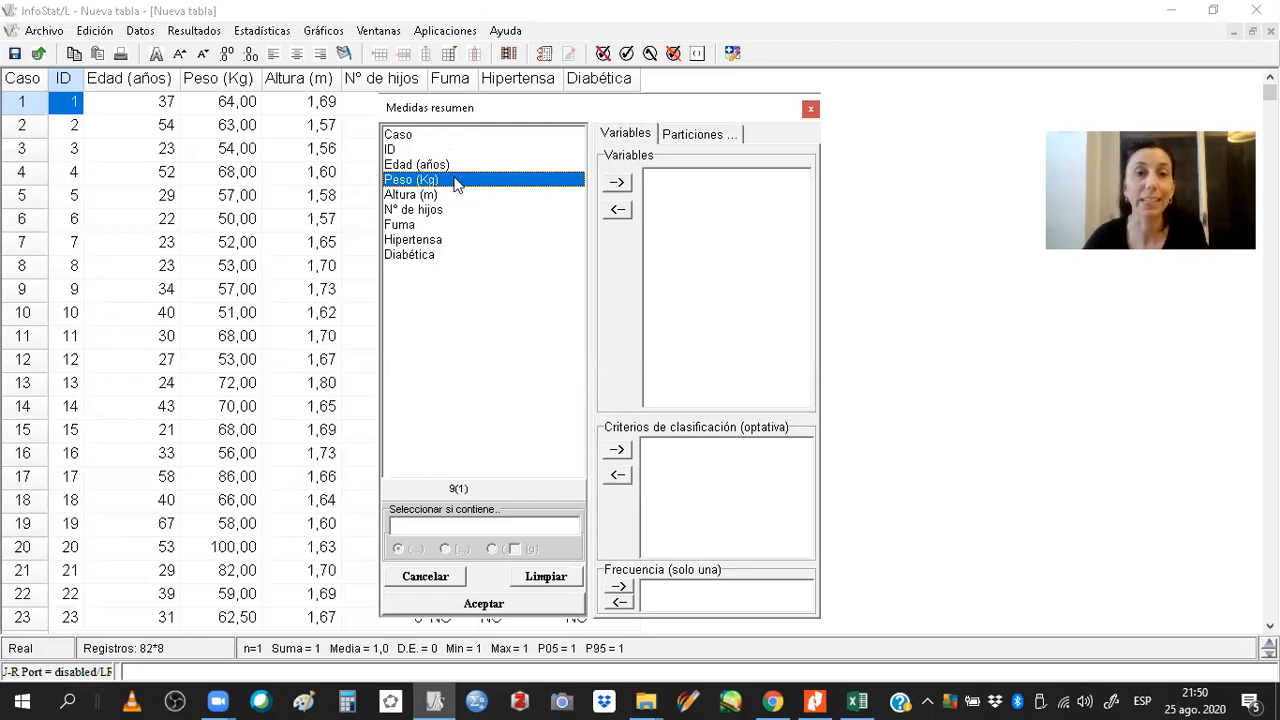
pyautogui.click(615, 186)
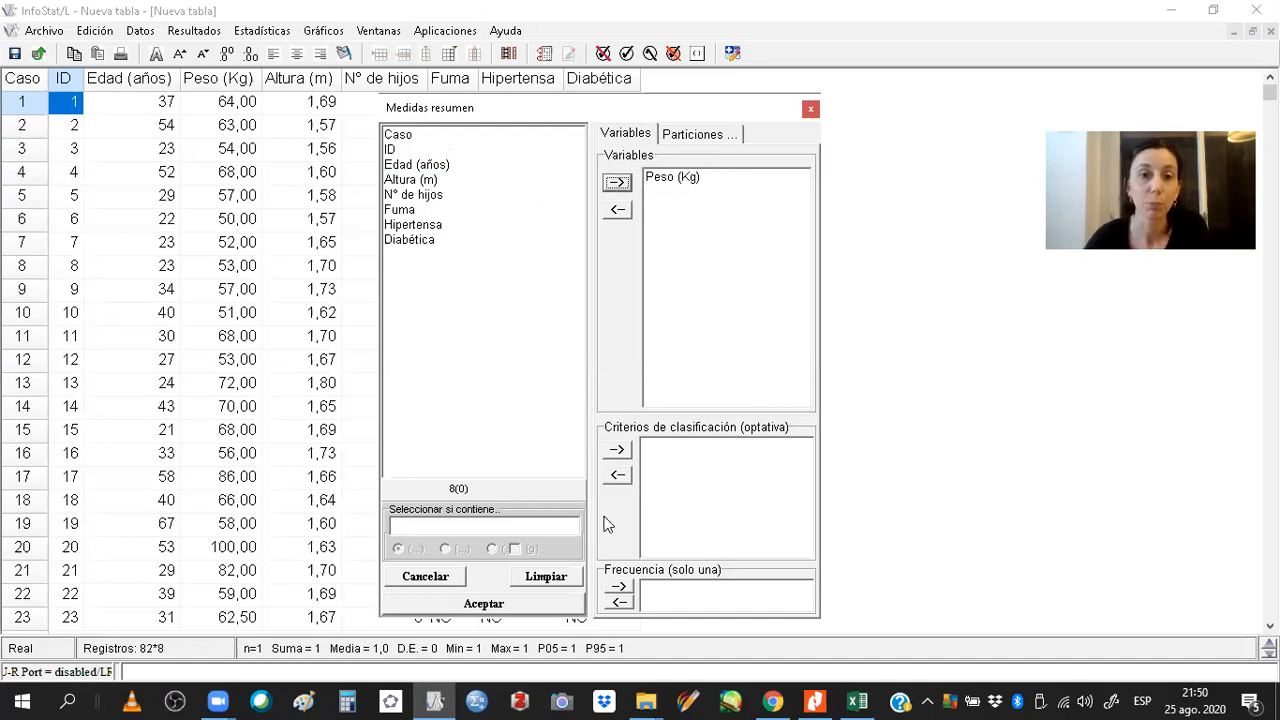
pyautogui.click(551, 600)
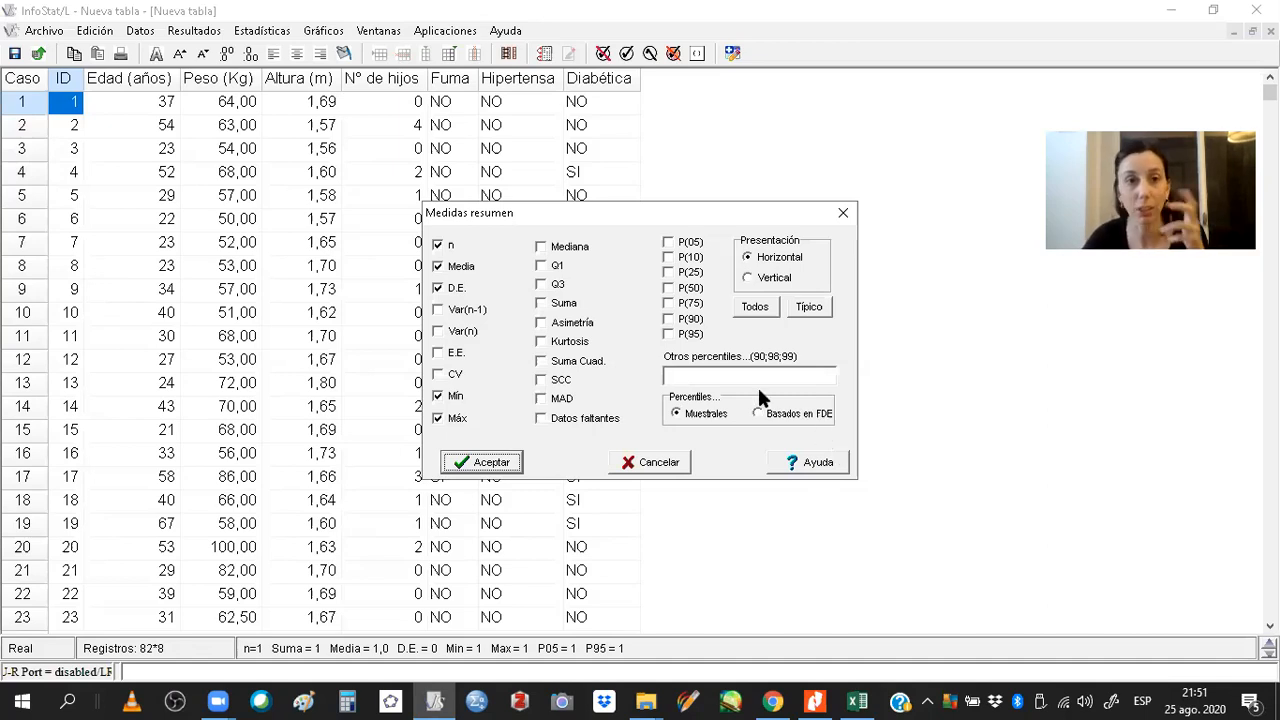
# Add Var(n-1), Mediana and CV to the summary measures, choose vertical presentation, and accept.
pyautogui.click(468, 313)
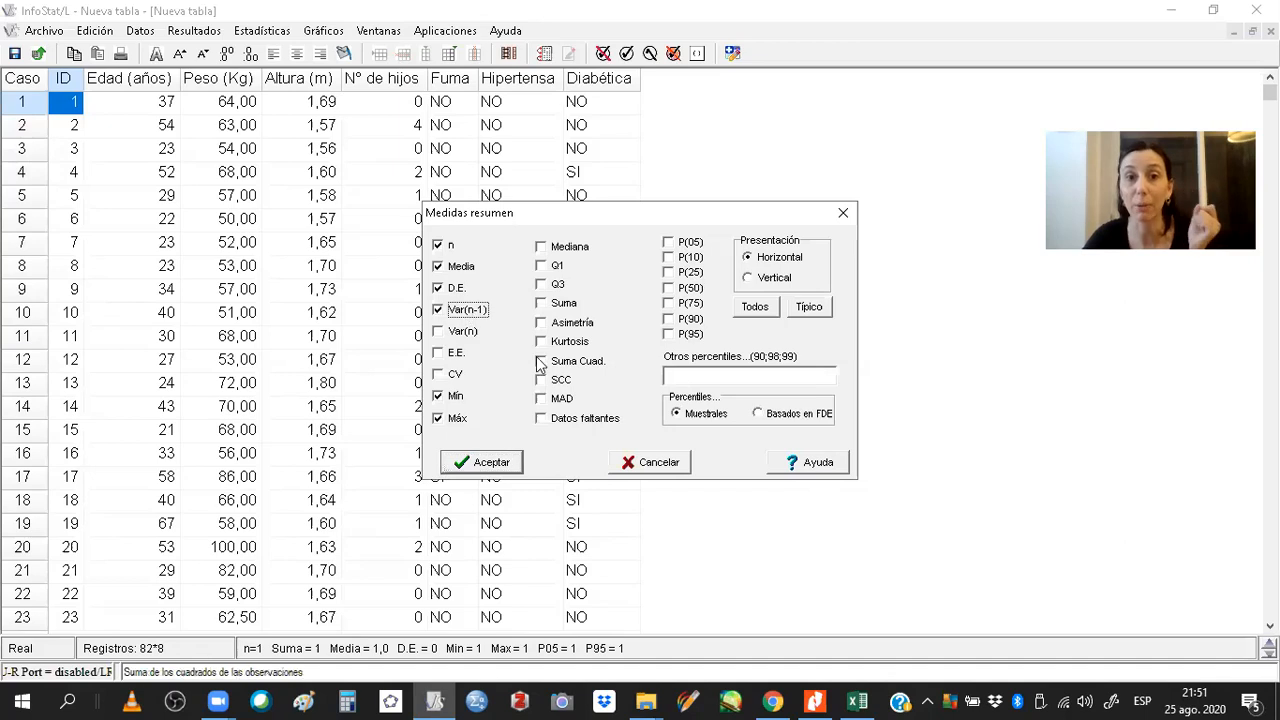
pyautogui.click(560, 248)
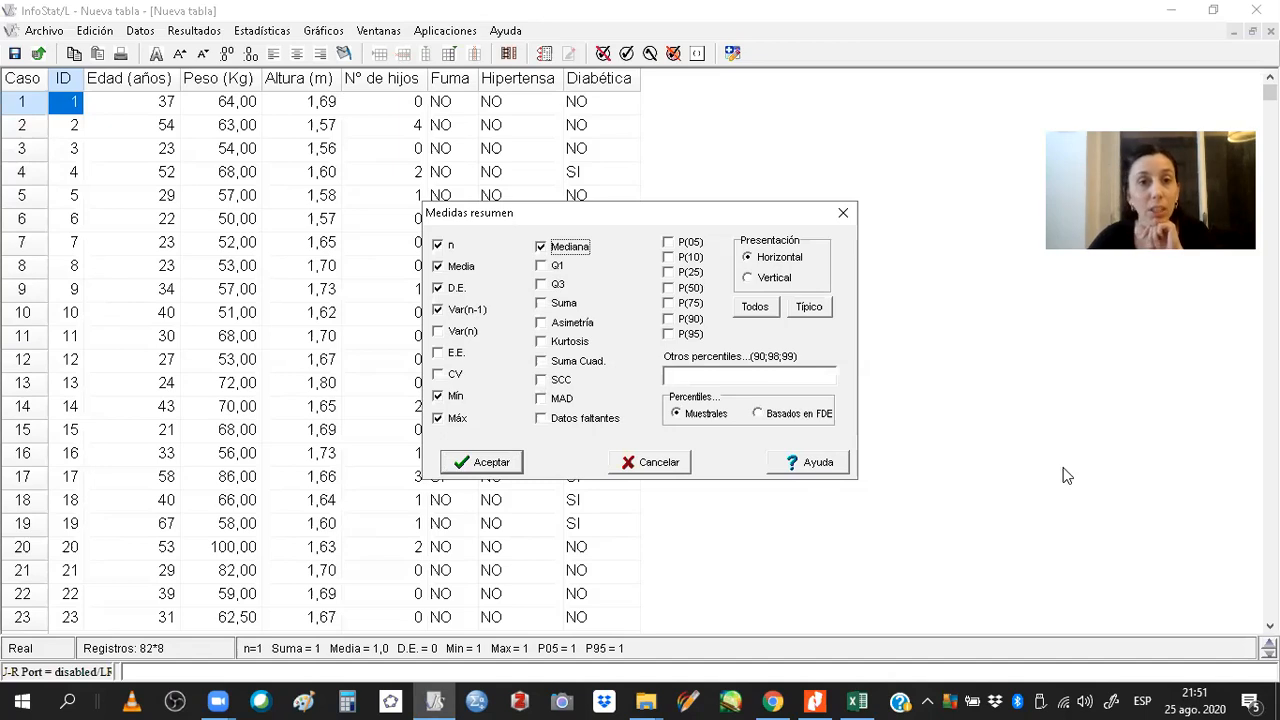
pyautogui.click(451, 376)
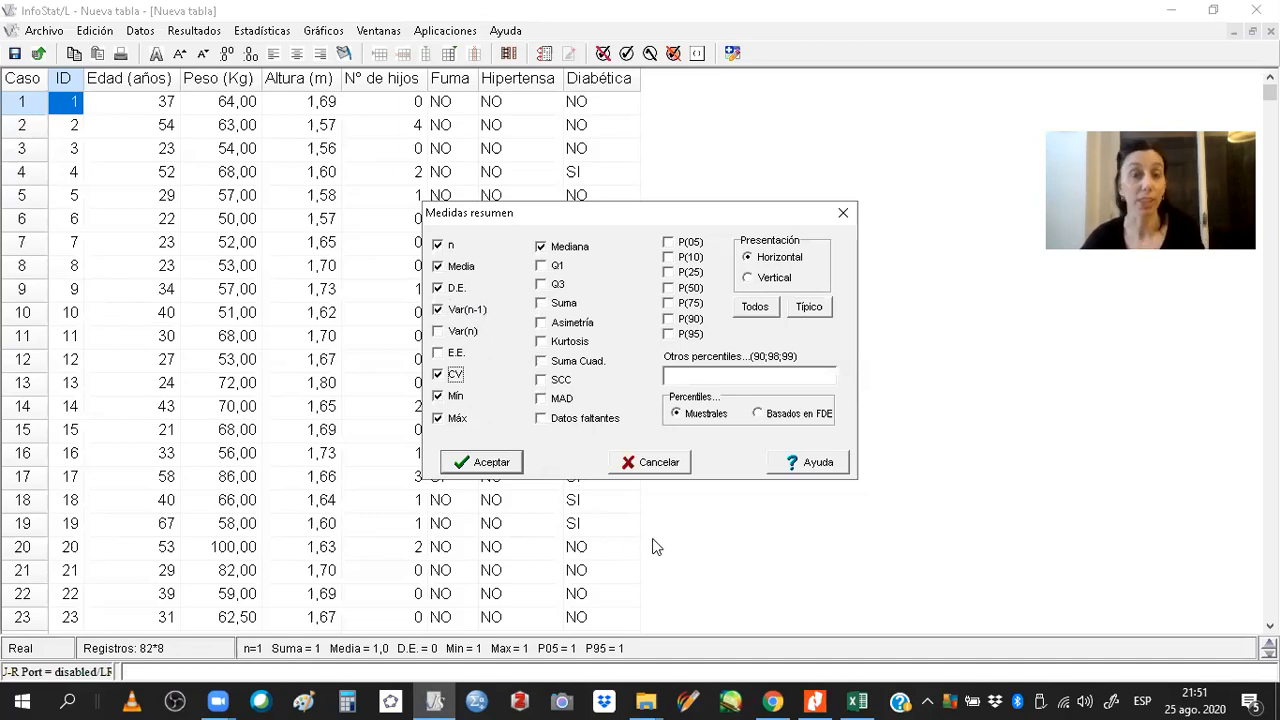
pyautogui.click(757, 282)
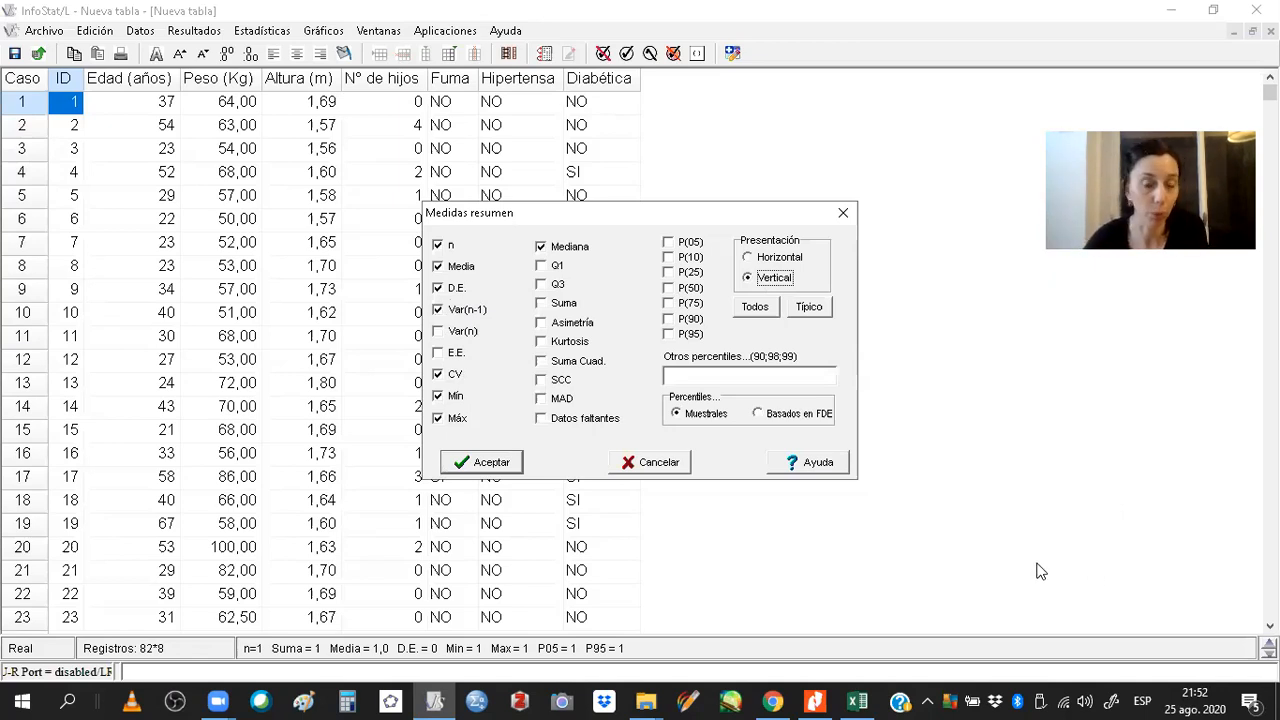
pyautogui.click(475, 466)
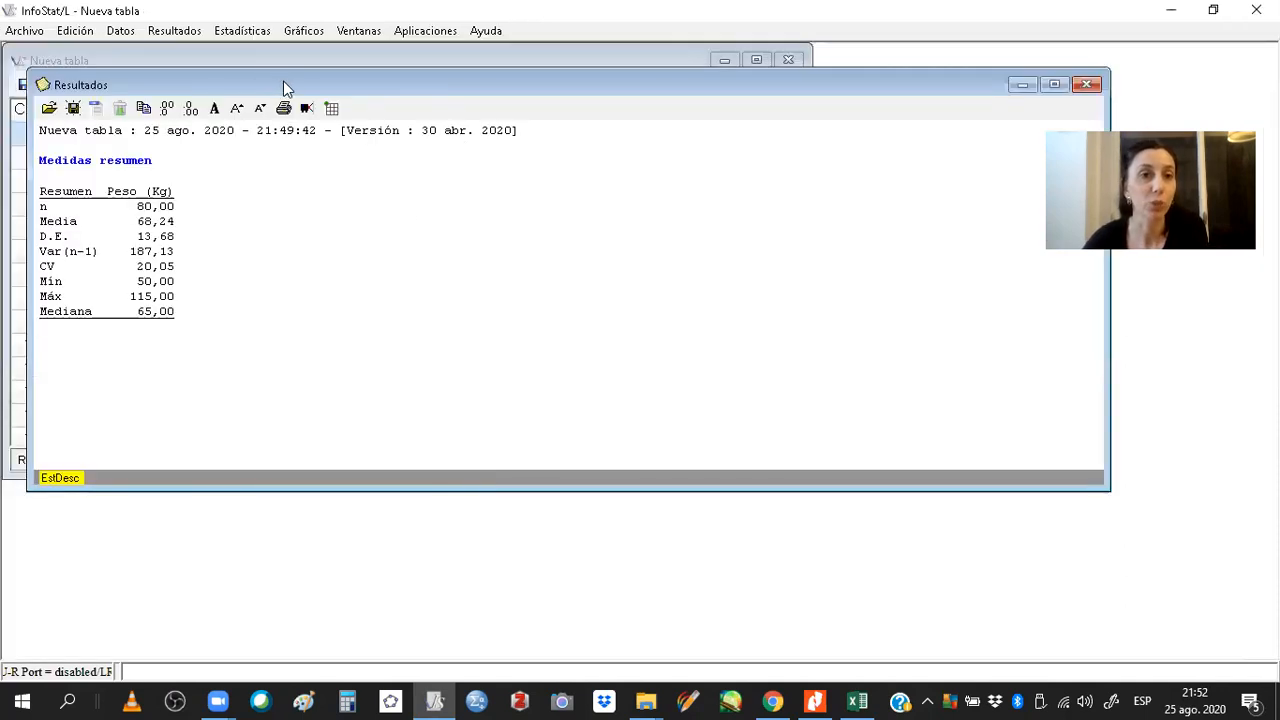
# Reposition the results window and enlarge its text size several steps.
pyautogui.moveTo(283, 88); pyautogui.dragTo(461, 114)
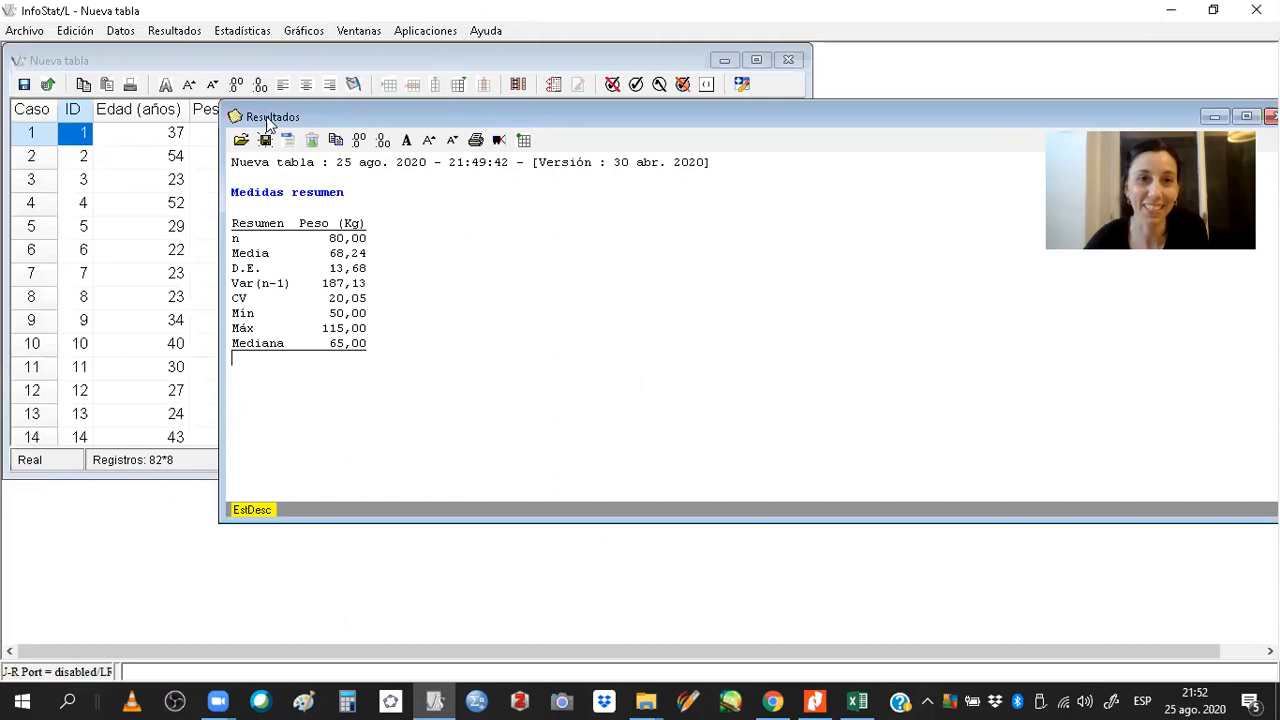
pyautogui.click(430, 141)
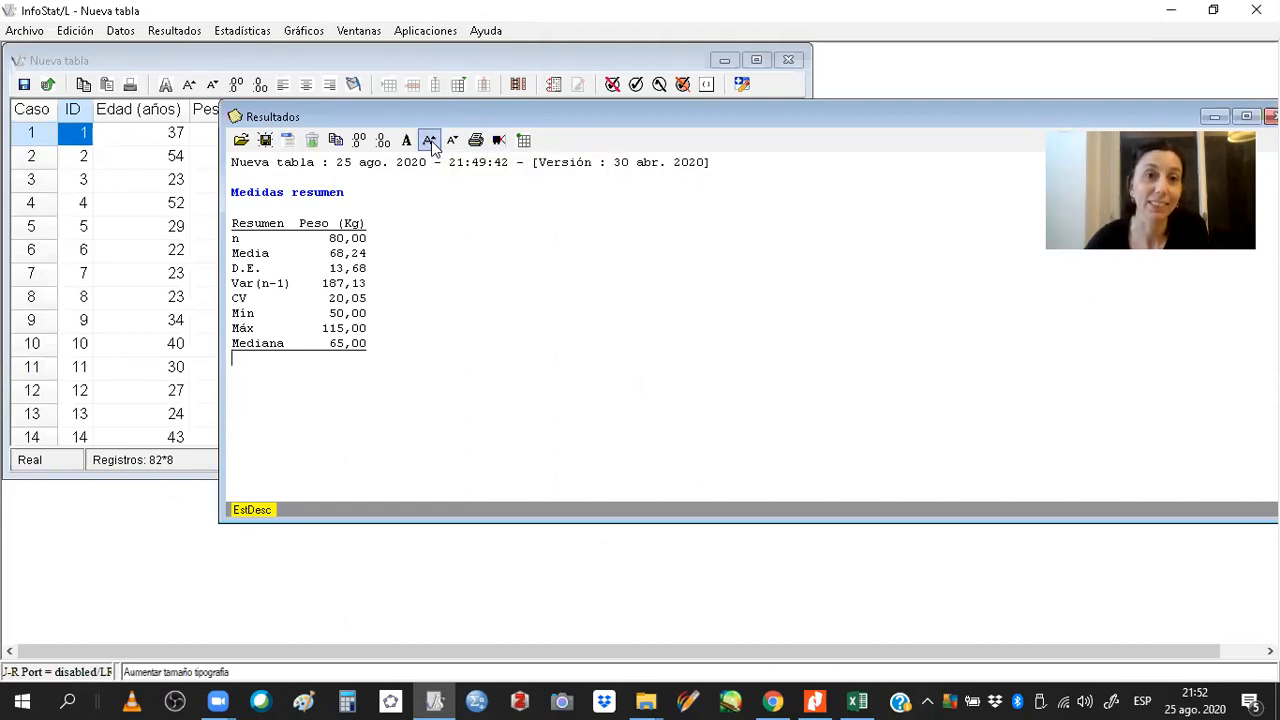
pyautogui.click(430, 141)
pyautogui.click(430, 141)
pyautogui.click(430, 141)
pyautogui.click(430, 141)
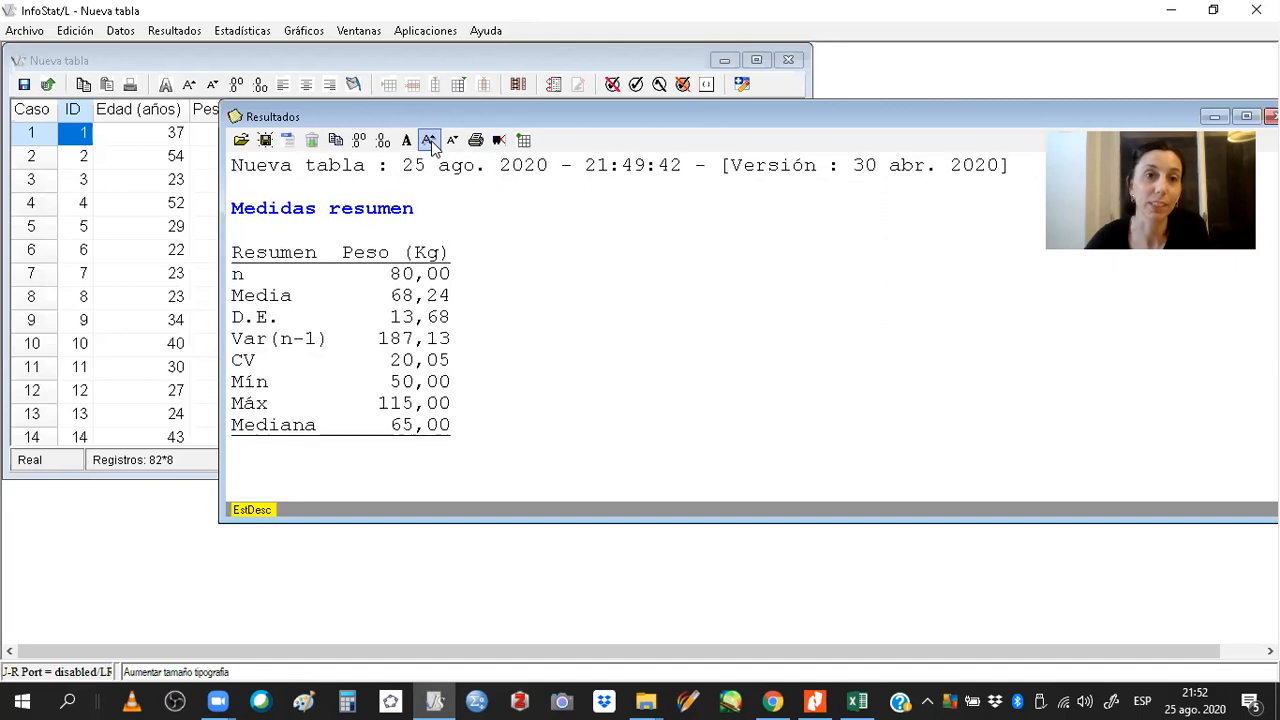
pyautogui.click(430, 141)
pyautogui.click(430, 141)
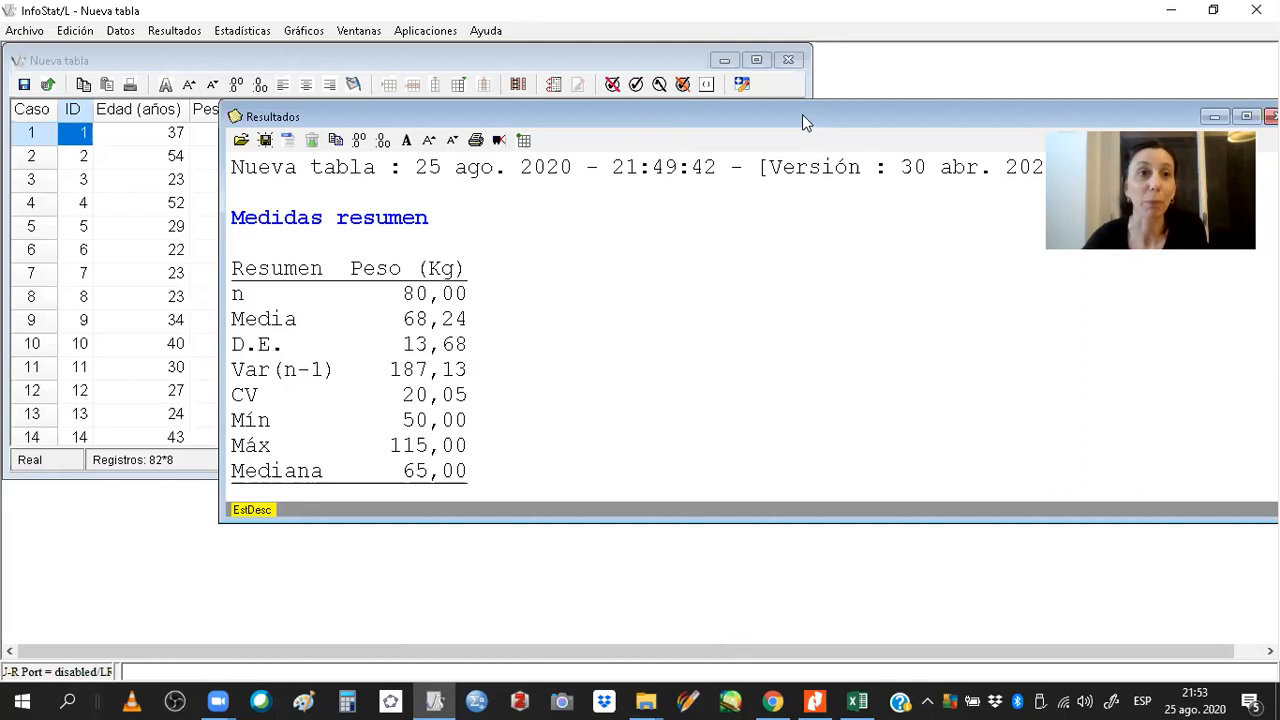
pyautogui.moveTo(802, 114); pyautogui.dragTo(725, 56)
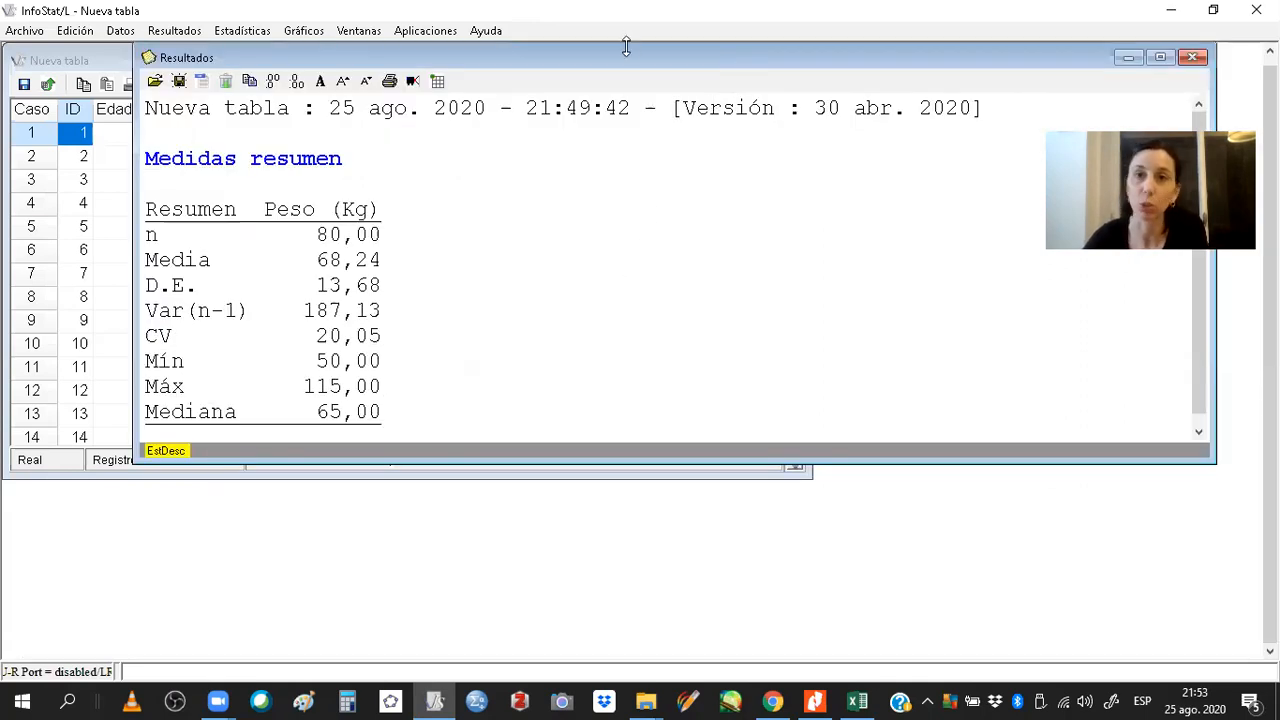
pyautogui.moveTo(626, 46); pyautogui.dragTo(626, 49)
pyautogui.click(1152, 61)
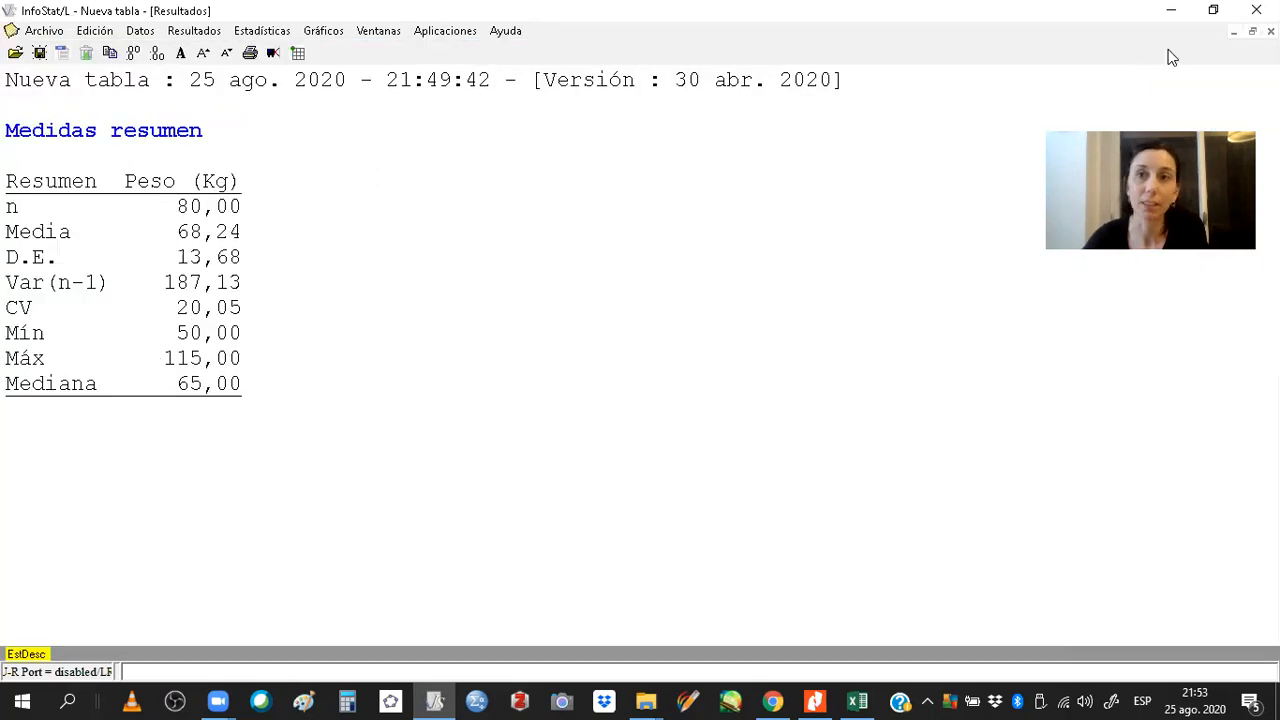
pyautogui.click(1234, 32)
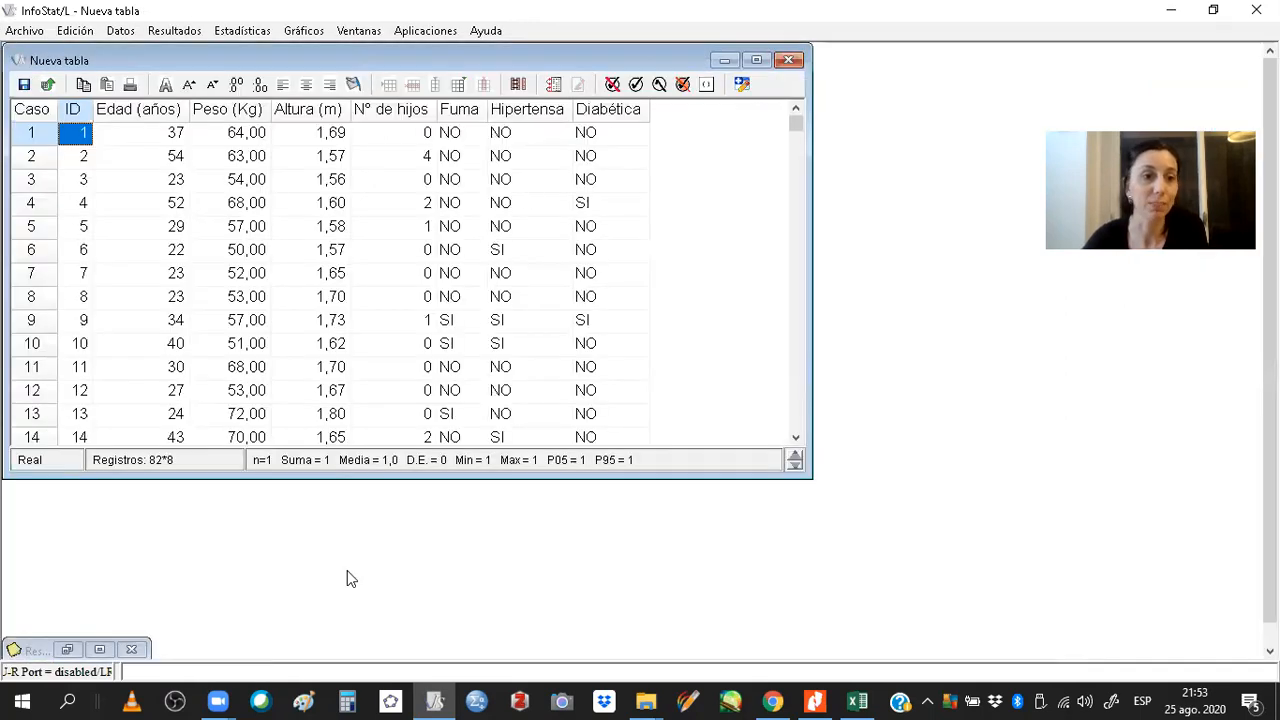
pyautogui.click(101, 649)
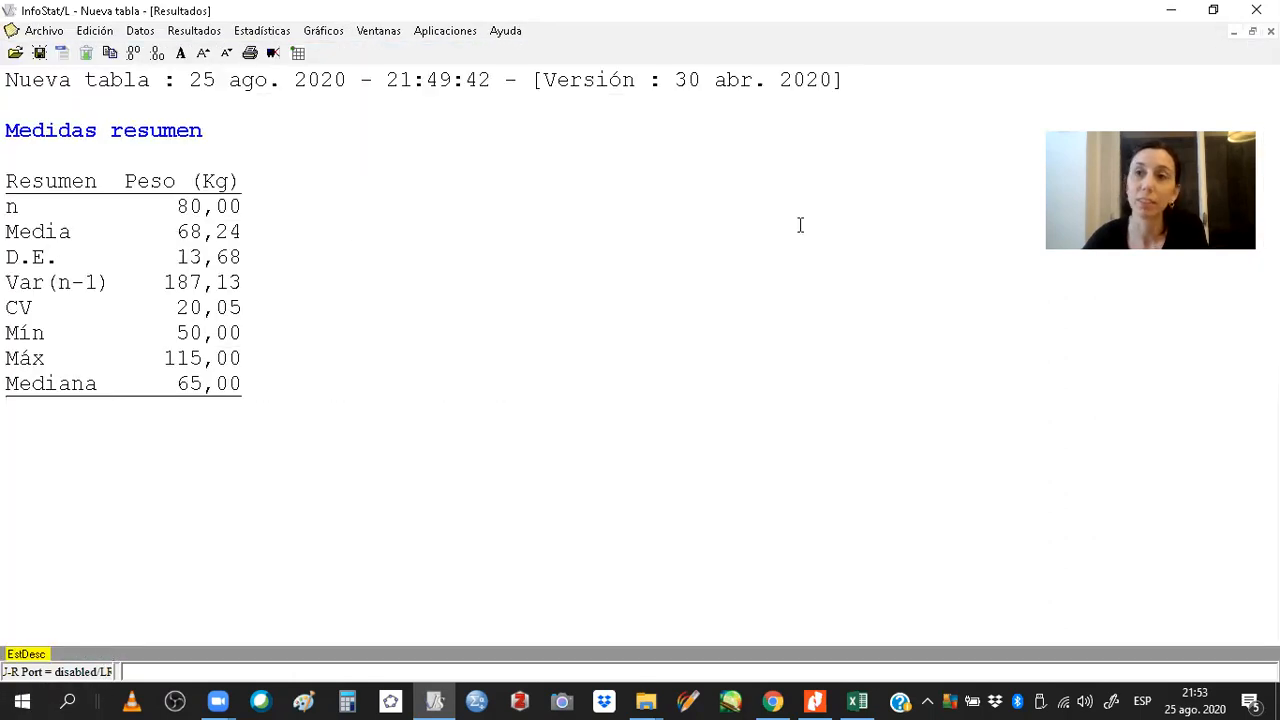
pyautogui.click(1252, 32)
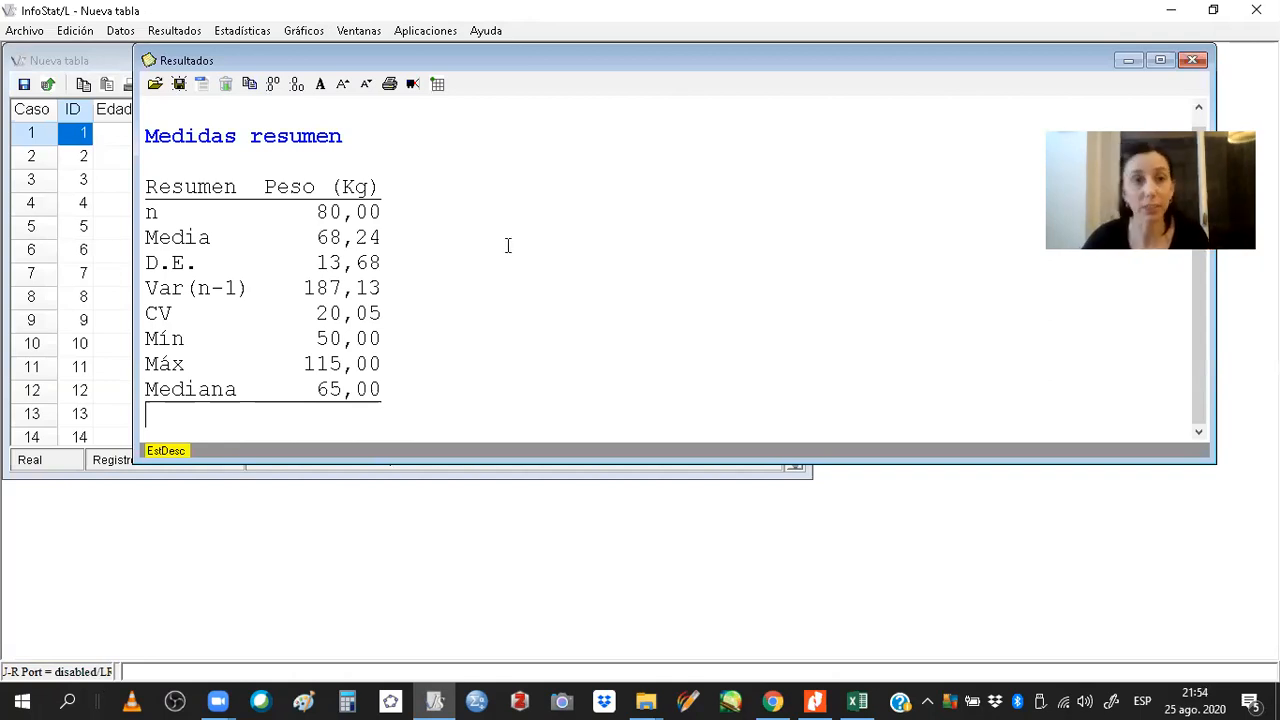
# Set the summary results to display four decimal places.
pyautogui.click(294, 88)
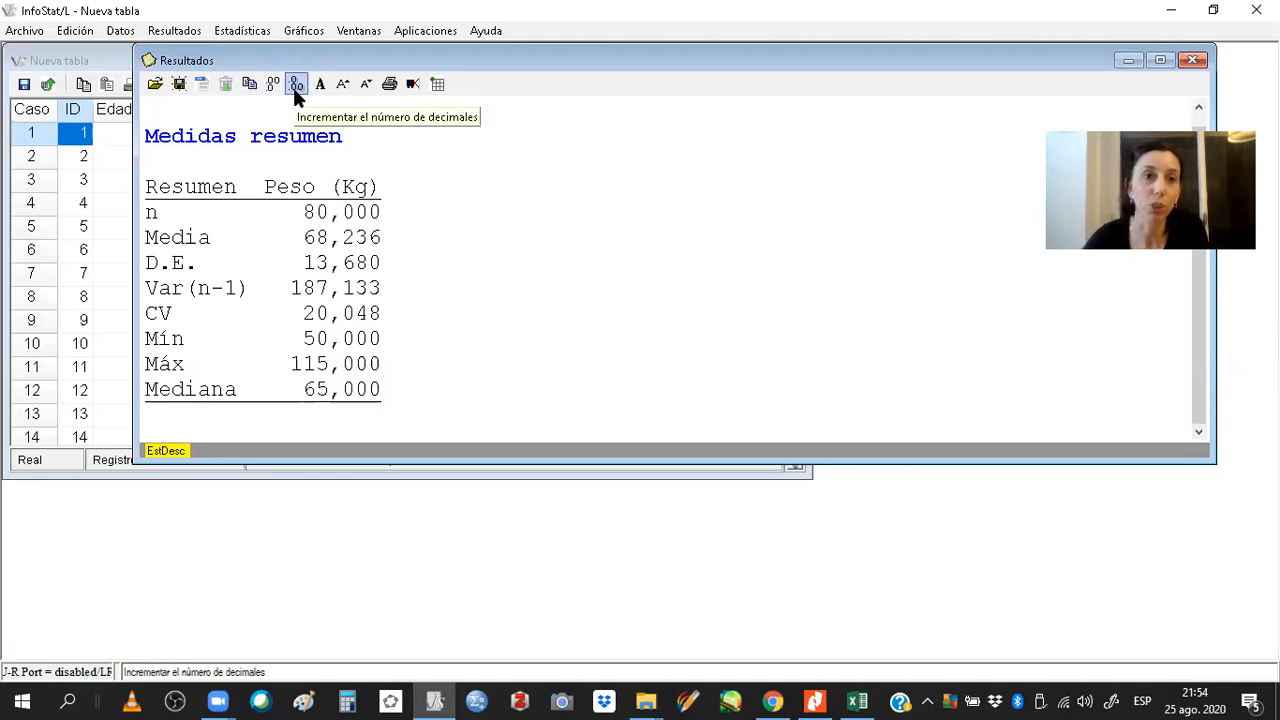
pyautogui.click(294, 88)
pyautogui.click(293, 87)
pyautogui.click(293, 87)
pyautogui.click(293, 87)
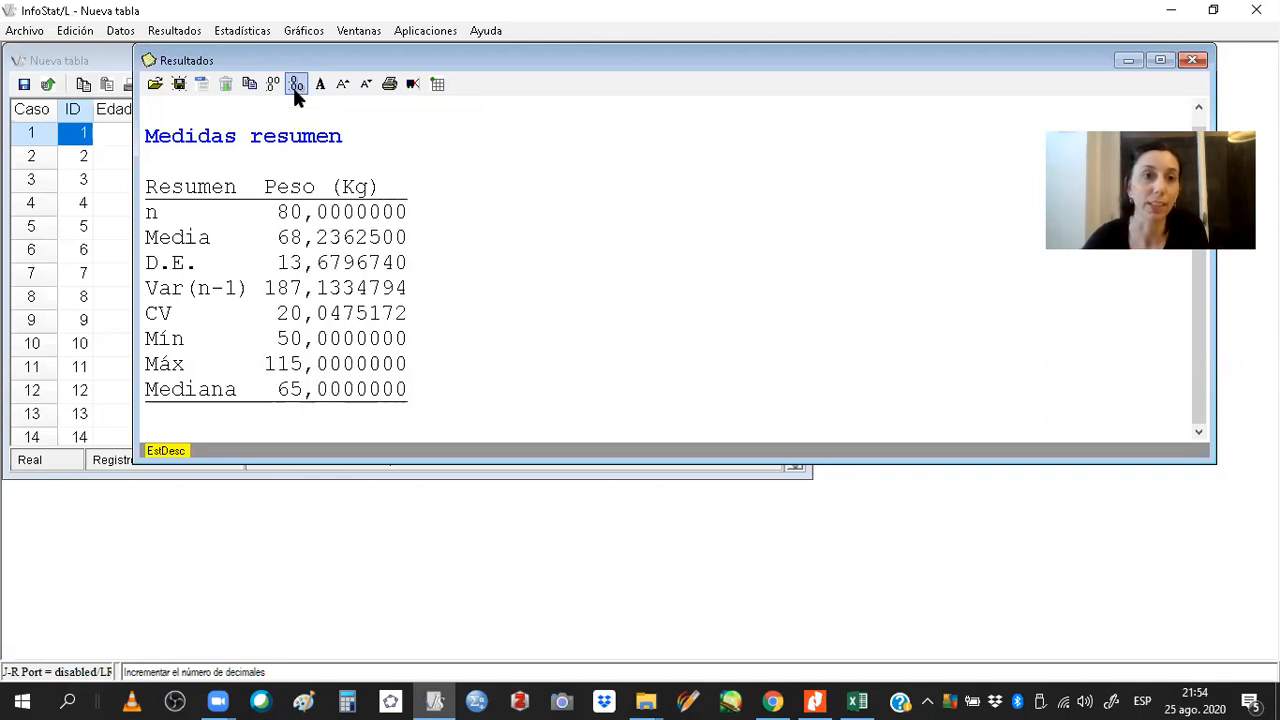
pyautogui.click(278, 88)
pyautogui.click(275, 86)
pyautogui.click(275, 86)
pyautogui.click(293, 86)
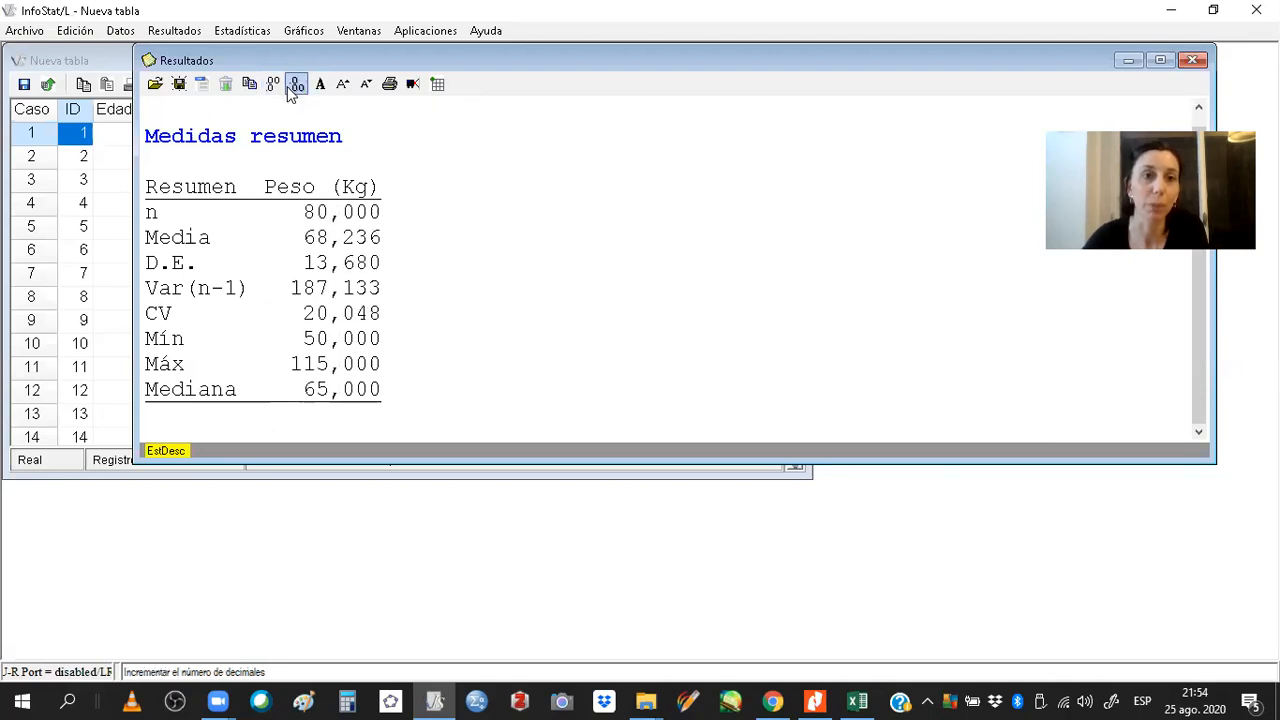
pyautogui.click(293, 86)
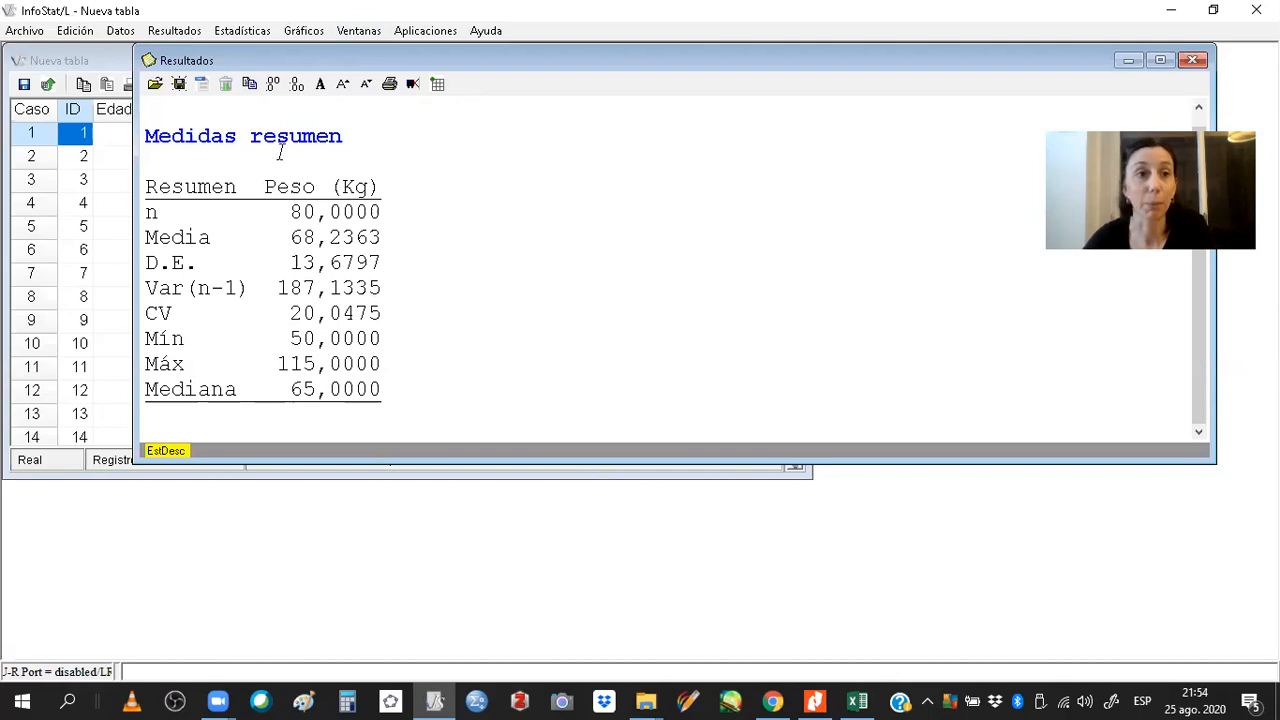
# Clear the results window and enlarge the data table window.
pyautogui.click(227, 84)
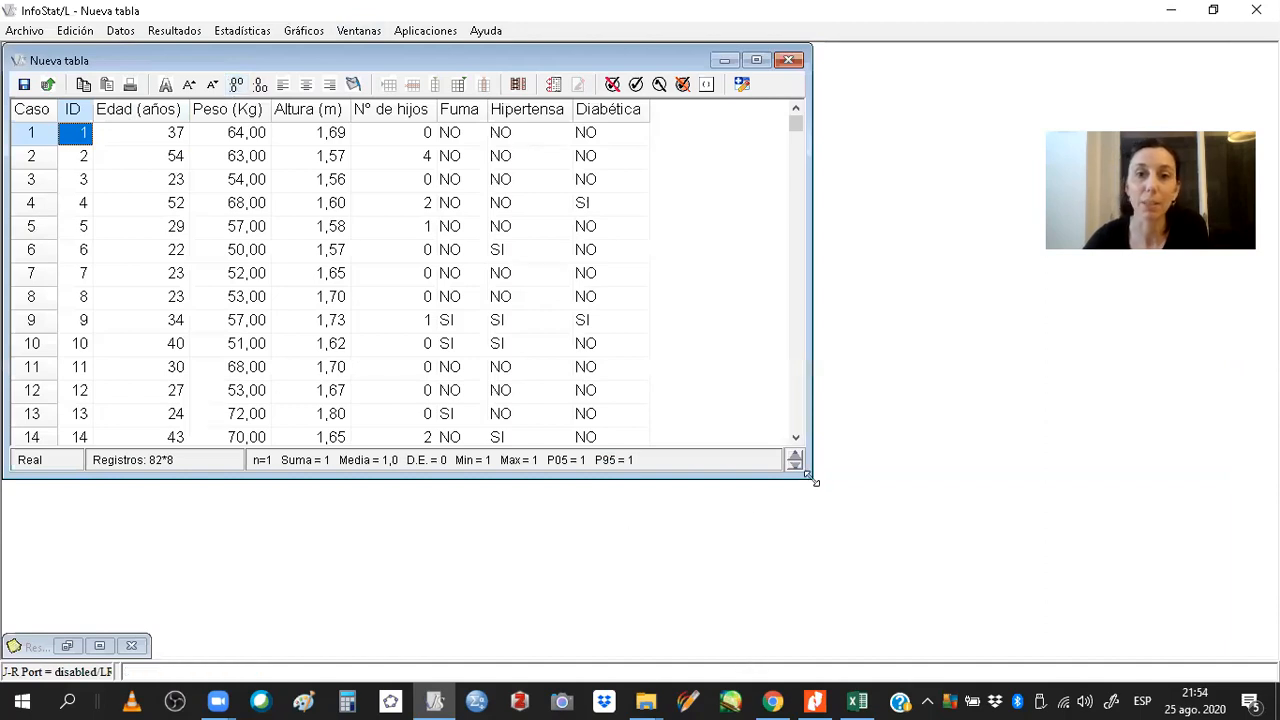
pyautogui.moveTo(815, 482); pyautogui.dragTo(1020, 640)
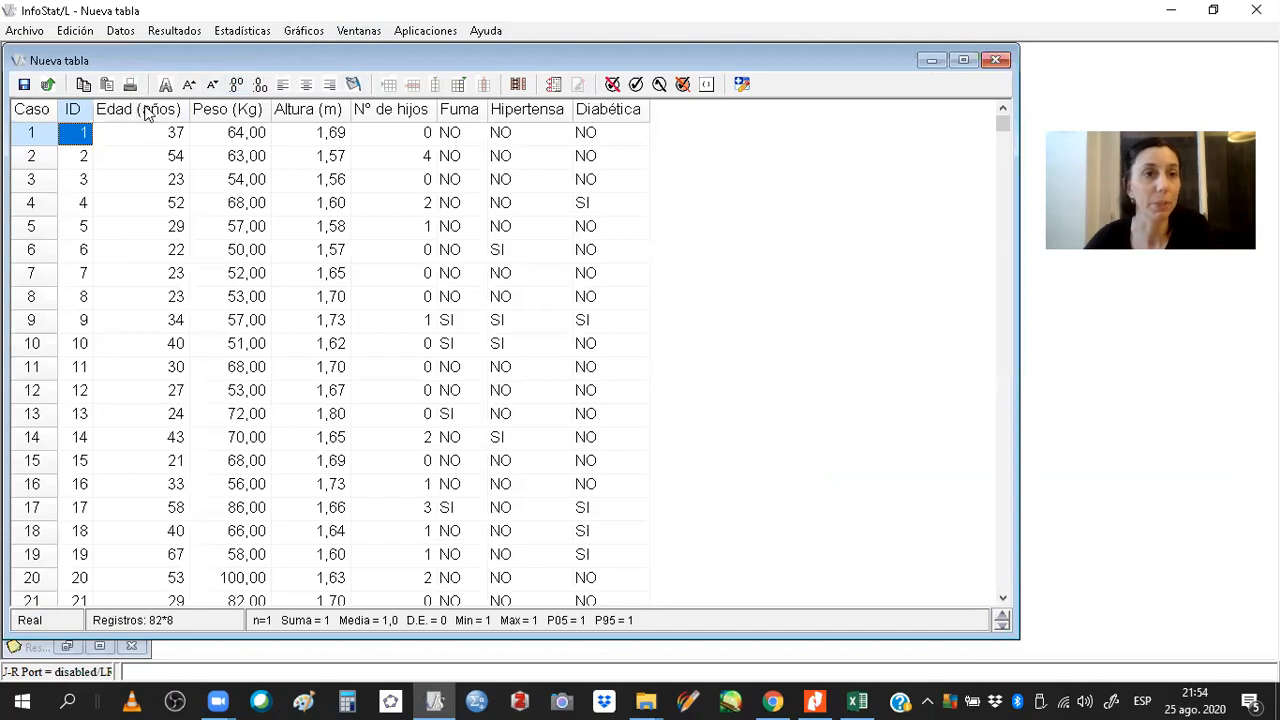
# Compute summary measures for Edad (años) in place of Peso (Kg), keeping the same statistics and vertical presentation.
pyautogui.click(145, 110)
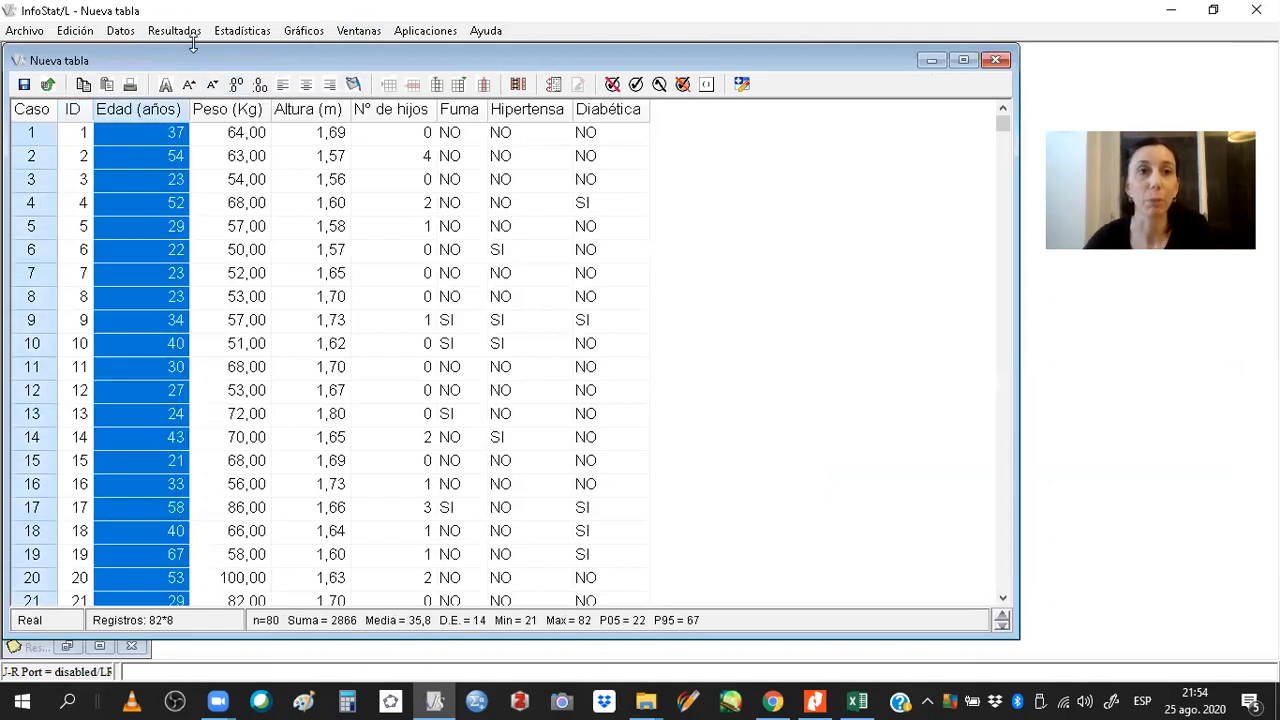
pyautogui.click(242, 30)
pyautogui.click(252, 54)
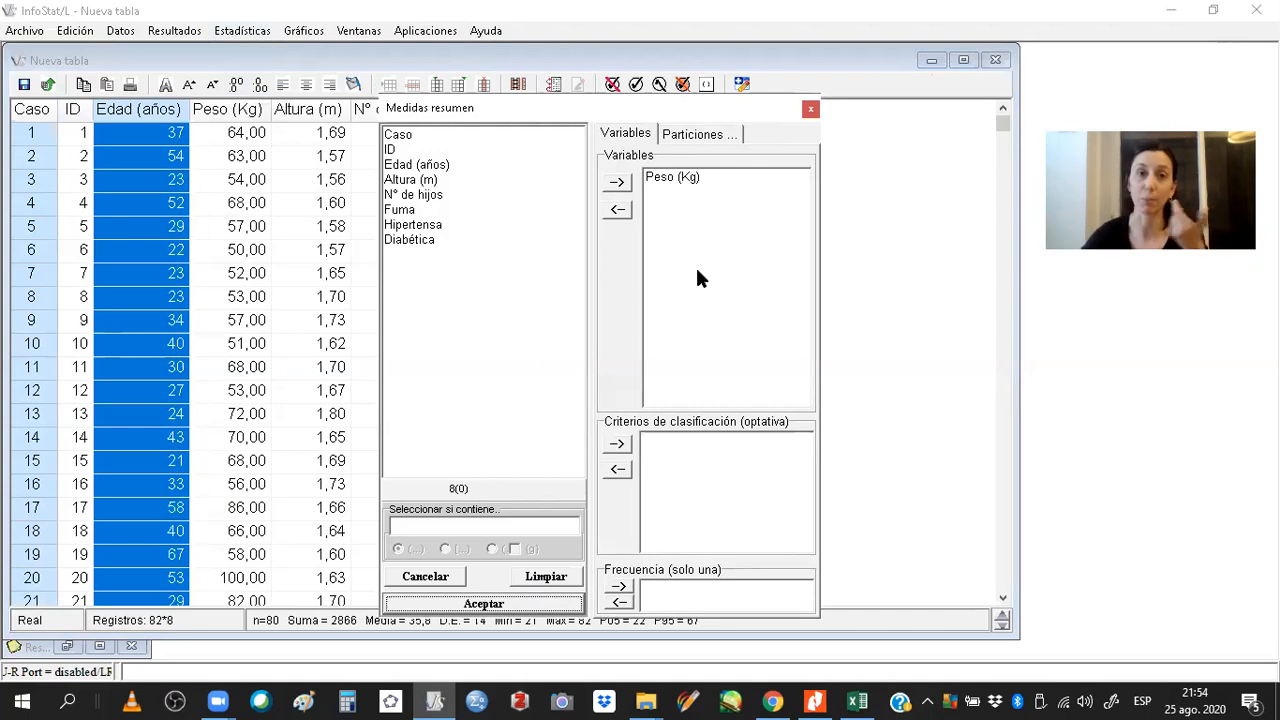
pyautogui.click(567, 580)
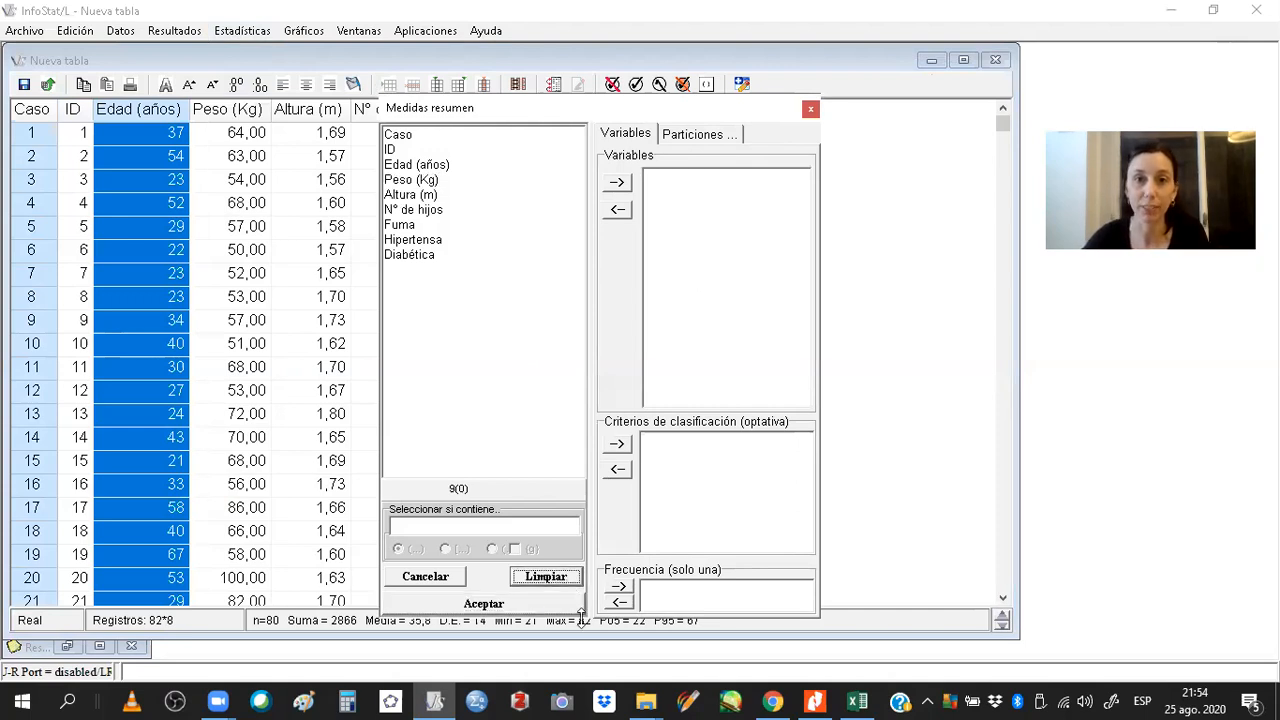
pyautogui.click(425, 164)
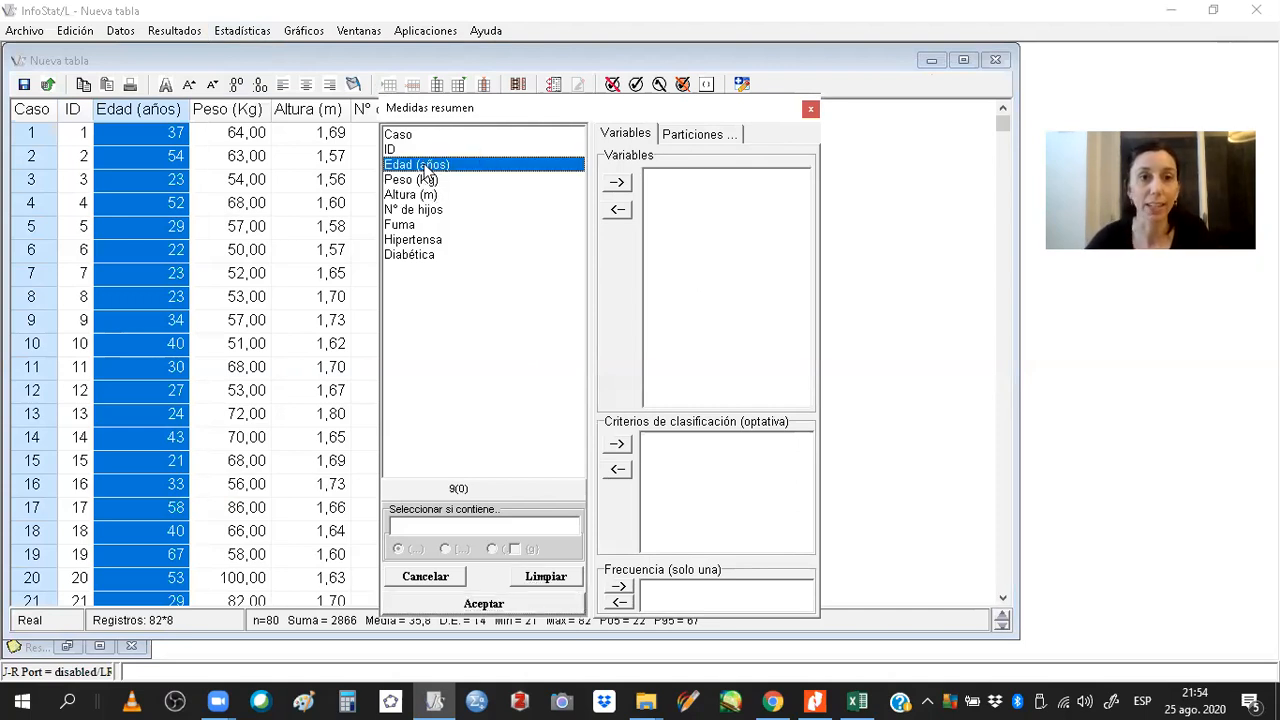
pyautogui.click(617, 182)
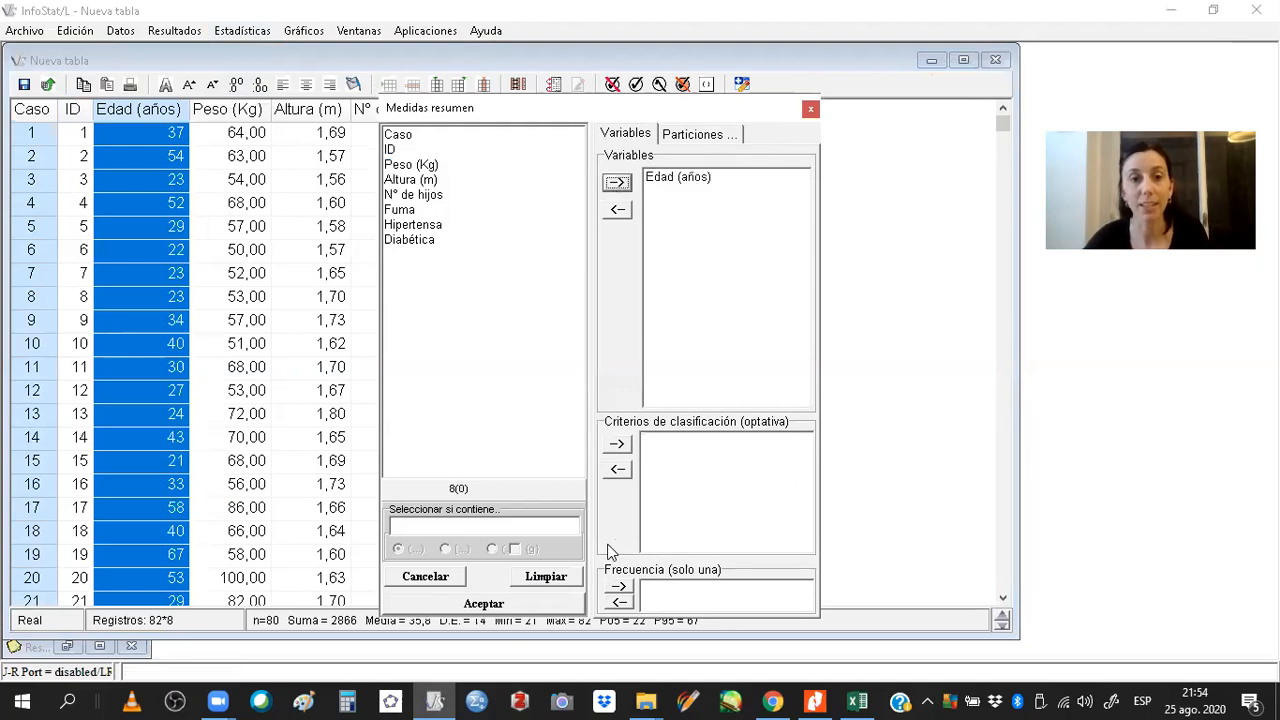
pyautogui.click(568, 601)
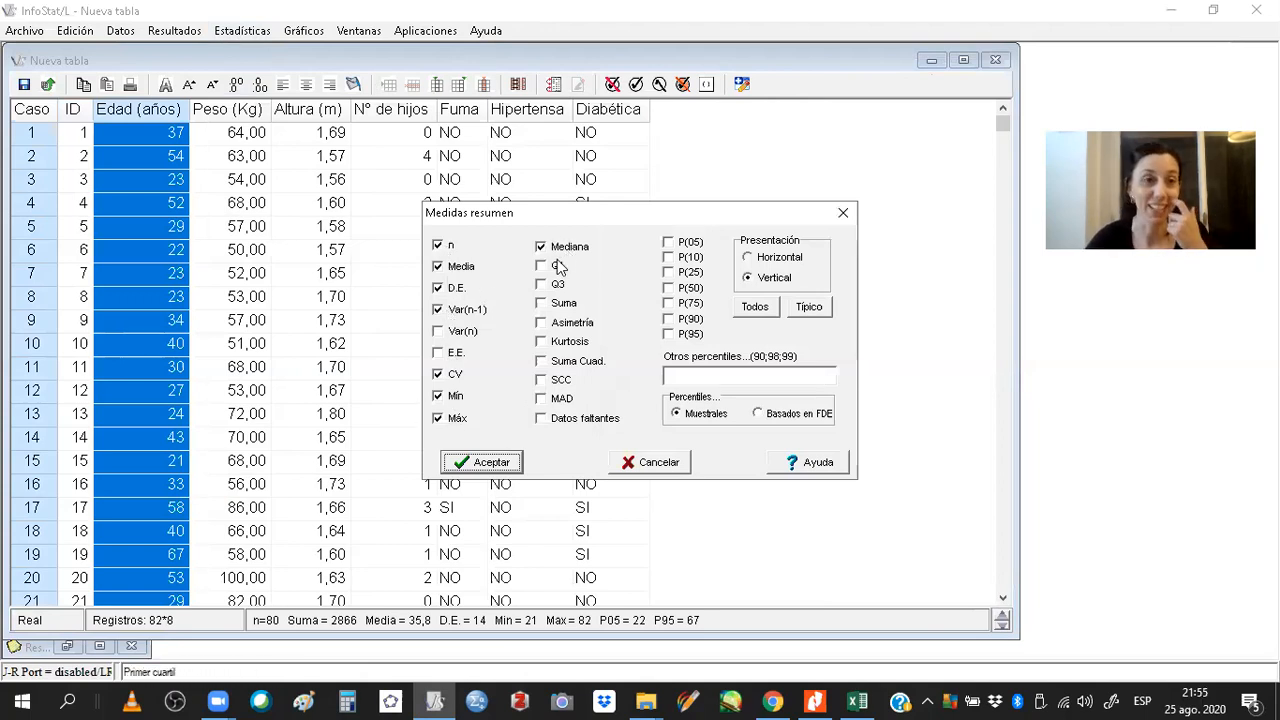
pyautogui.click(480, 462)
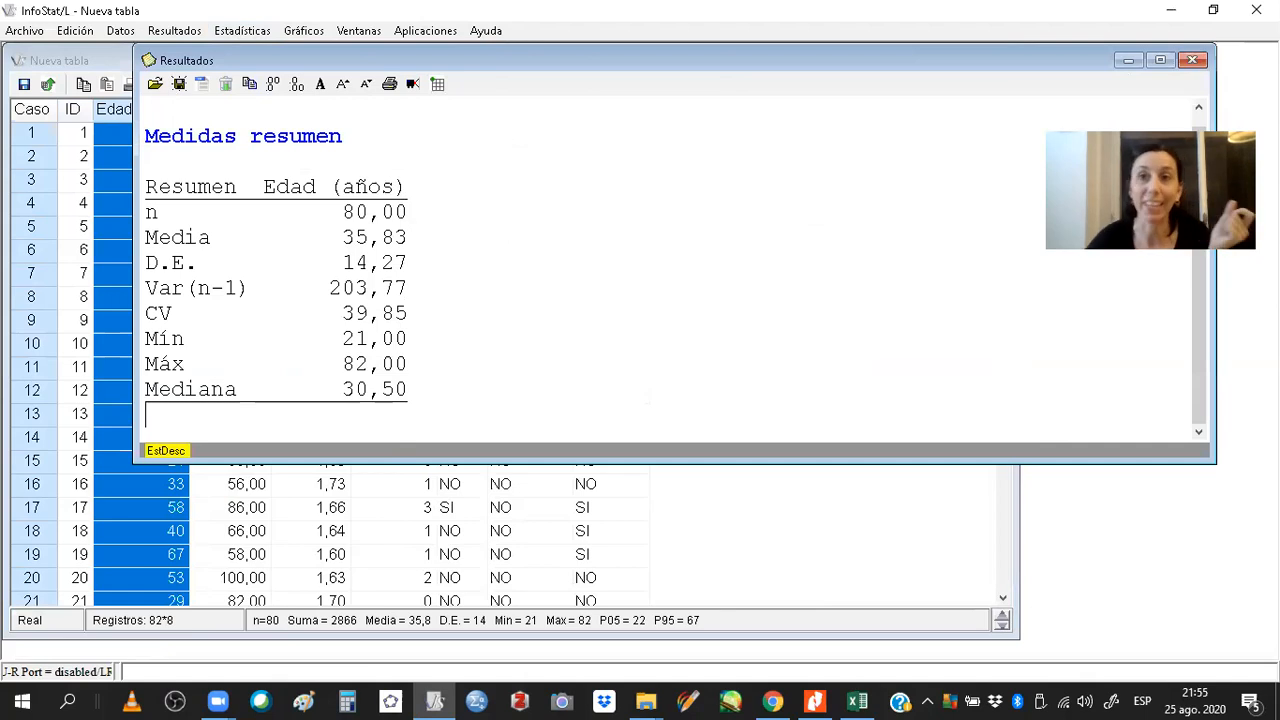
# Close the results window and browse the table from the last record upward.
pyautogui.click(1192, 60)
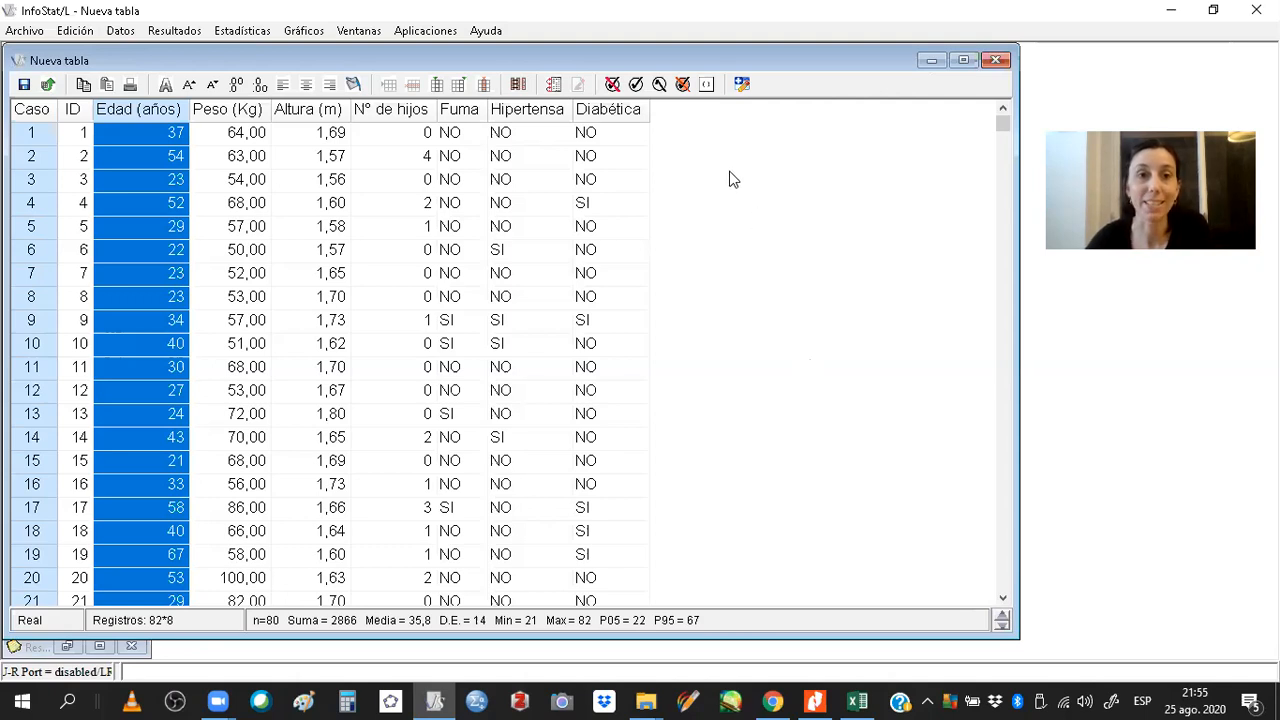
pyautogui.hotkey('ctrl', 'End')
pyautogui.press('Up')
pyautogui.press('Up')
pyautogui.press('Up')
pyautogui.press('Up')
pyautogui.press('Up')
pyautogui.press('Up')
pyautogui.press('Up')
pyautogui.press('Up')
pyautogui.press('Up')
pyautogui.press('Up')
pyautogui.press('Up')
pyautogui.press('Up')
pyautogui.press('Up')
pyautogui.press('Up')
pyautogui.press('Up')
pyautogui.press('Up')
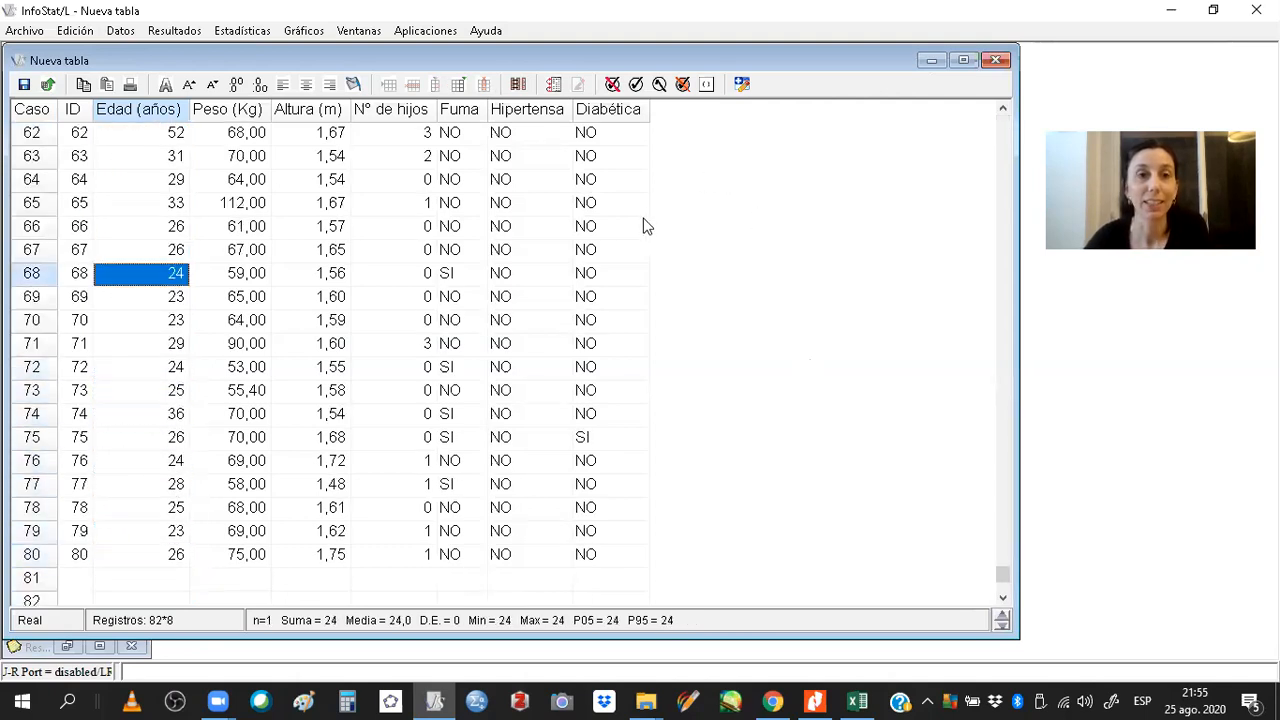
pyautogui.moveTo(1003, 575); pyautogui.dragTo(1017, 109)
pyautogui.press('Up')
pyautogui.press('Up')
pyautogui.press('Up')
pyautogui.press('Up')
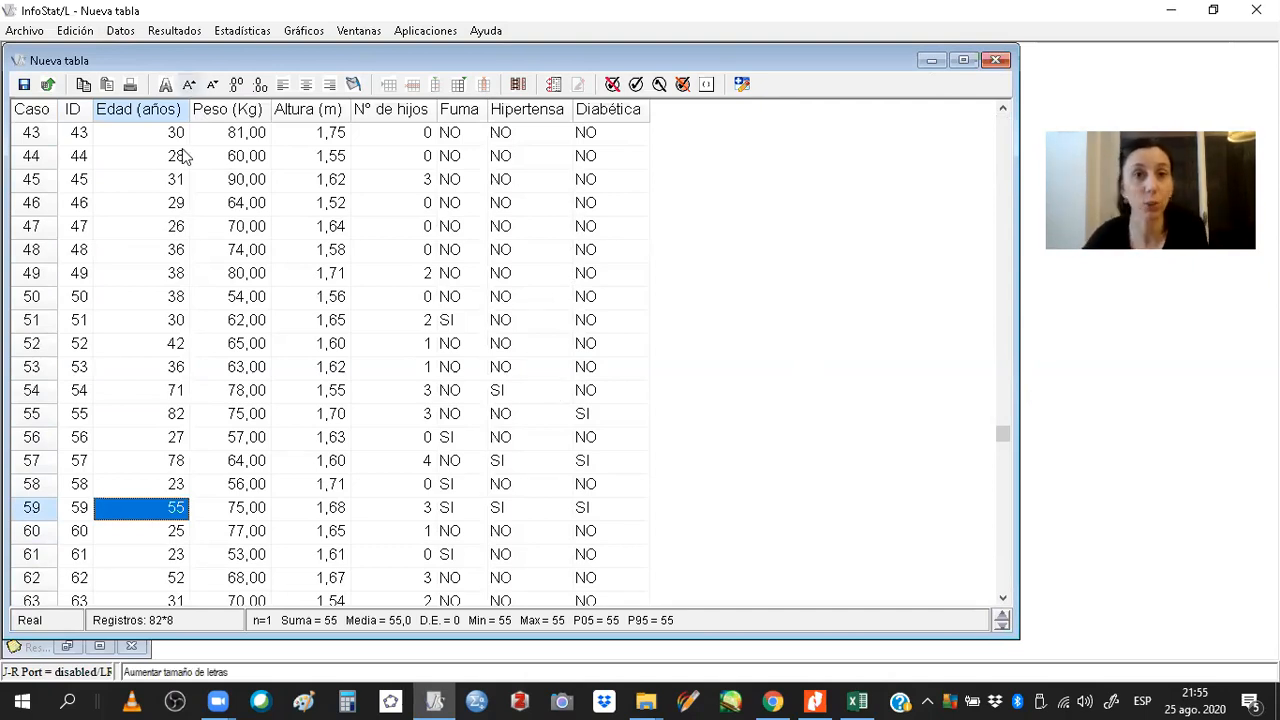
pyautogui.press('Up')
pyautogui.press('Up')
pyautogui.press('Up')
# Inspect the data types assigned to the Edad (años), Altura (m) and Fuma columns.
pyautogui.click(146, 108)
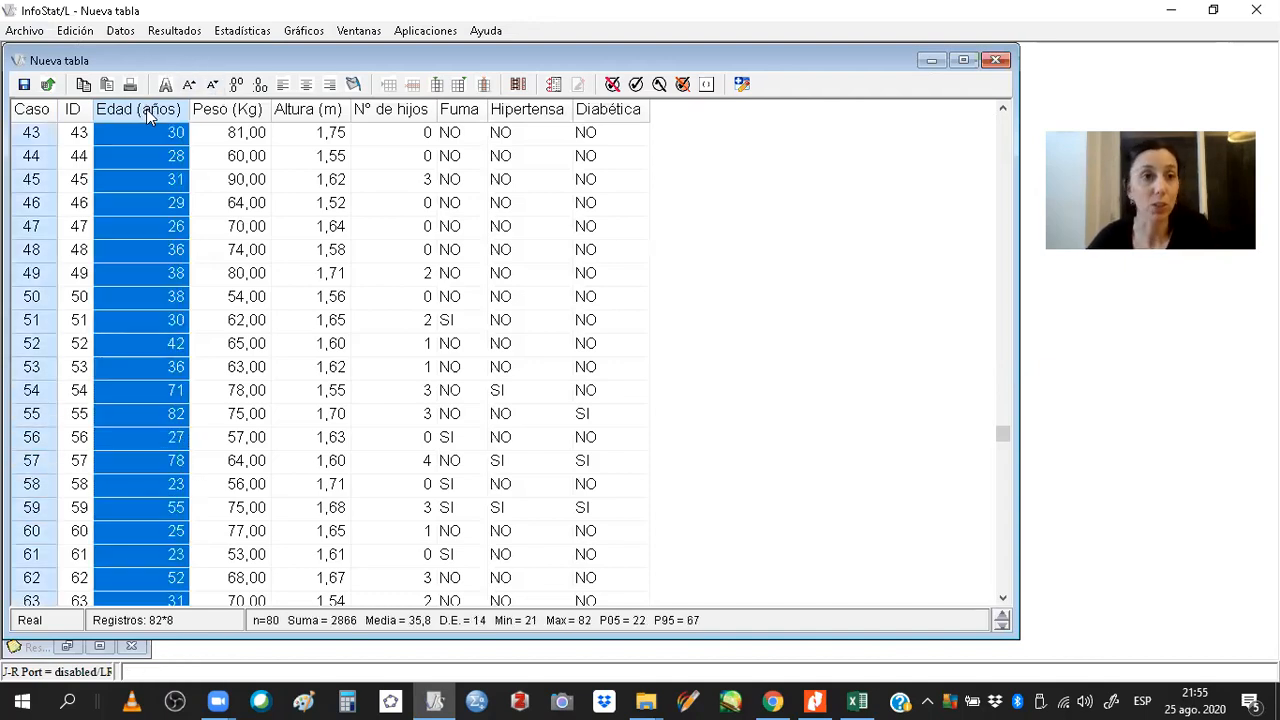
pyautogui.rightClick(141, 132)
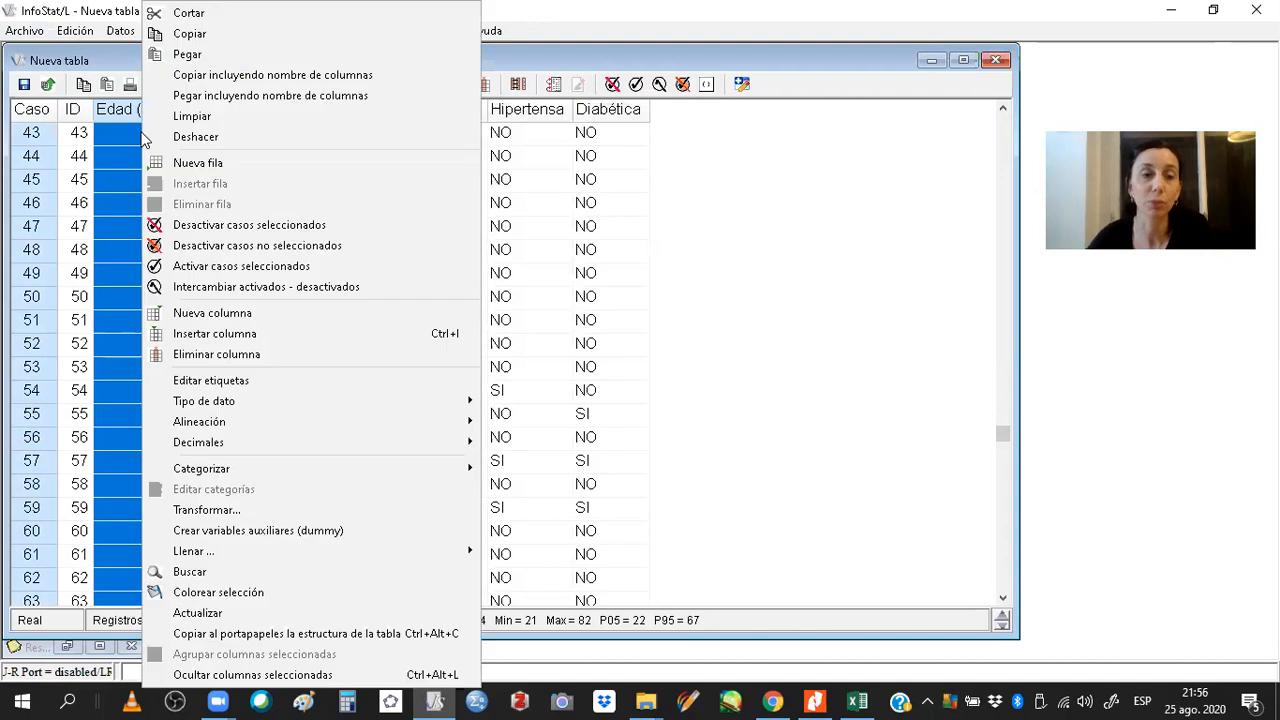
pyautogui.moveTo(178, 405)
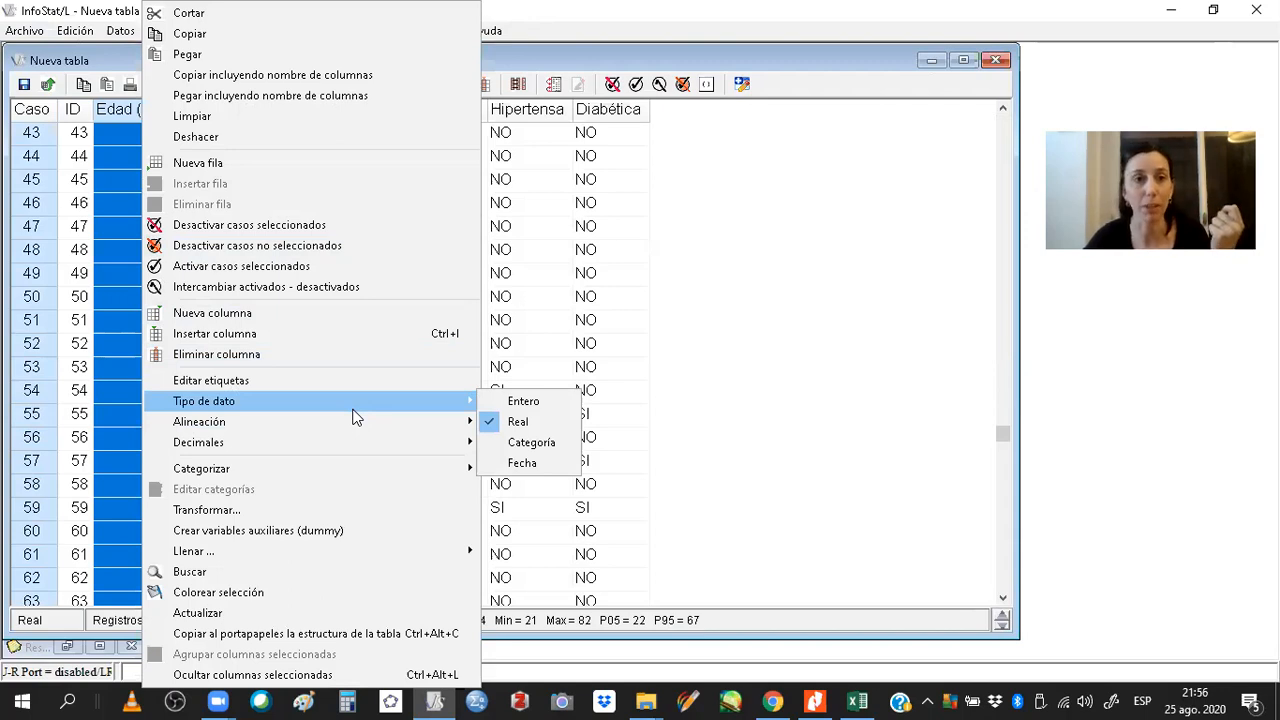
pyautogui.press('Escape')
pyautogui.press('Escape')
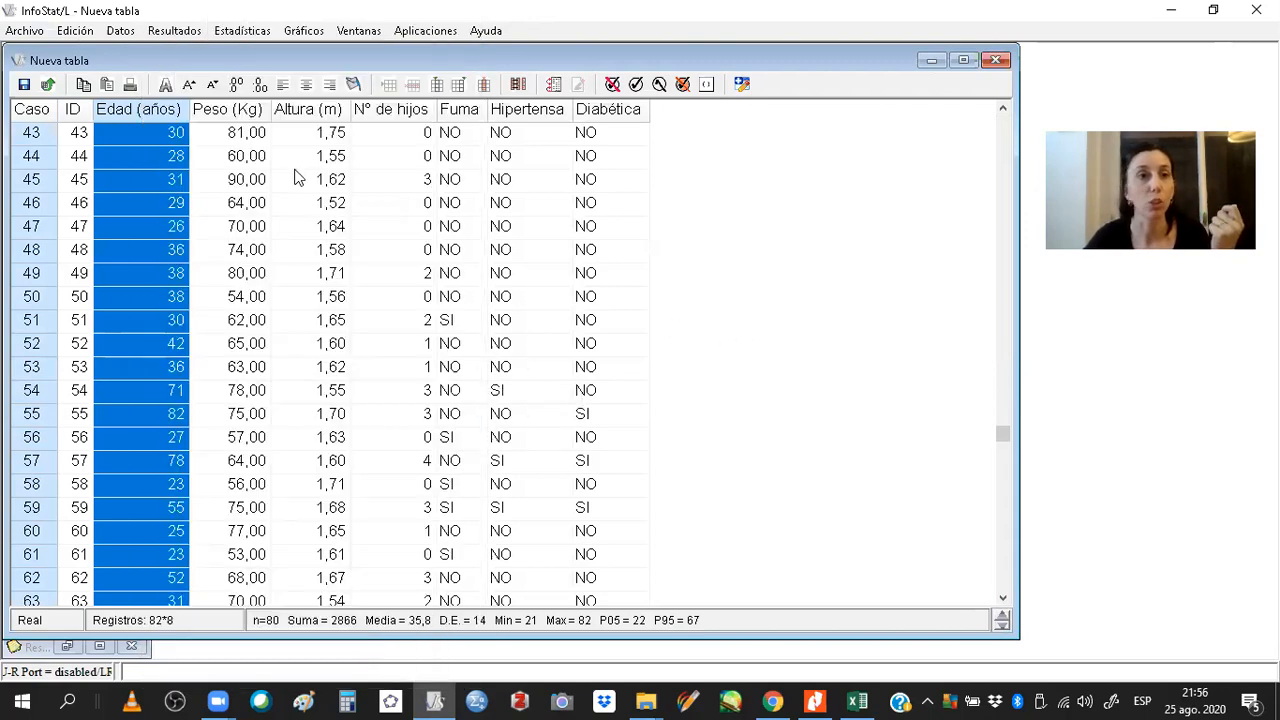
pyautogui.click(316, 110)
pyautogui.rightClick(316, 112)
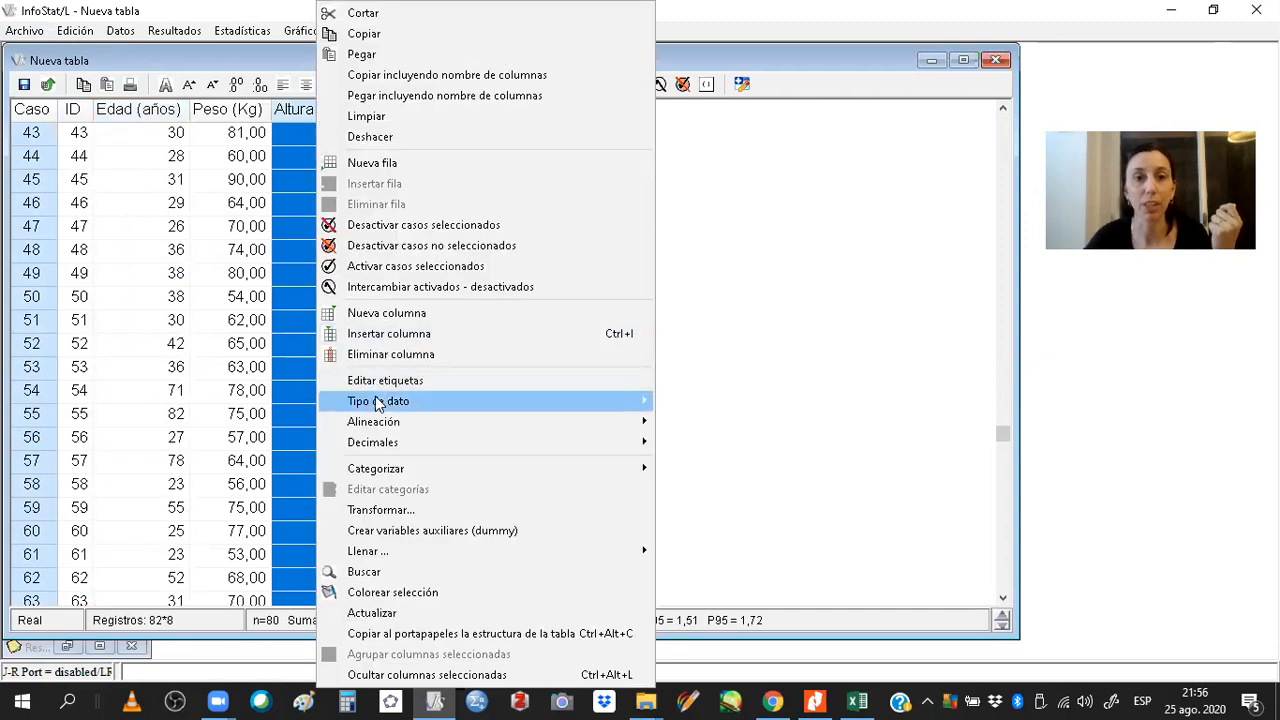
pyautogui.moveTo(380, 401)
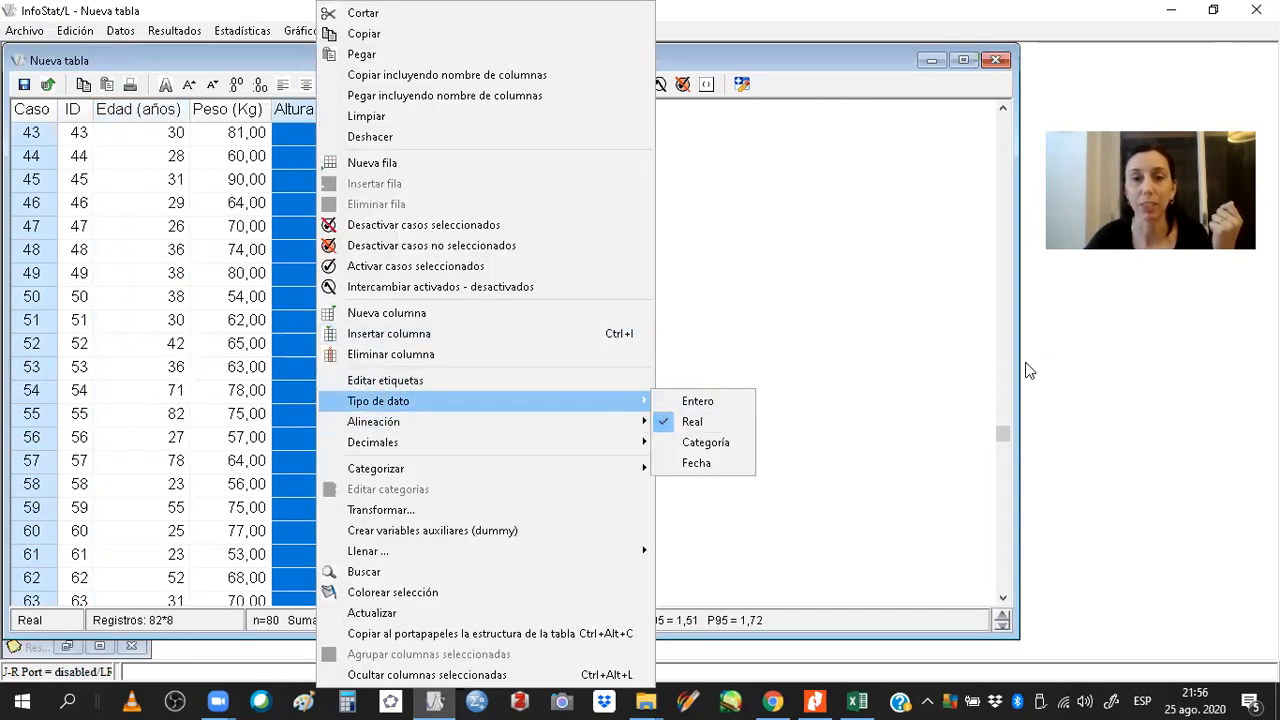
pyautogui.click(1077, 370)
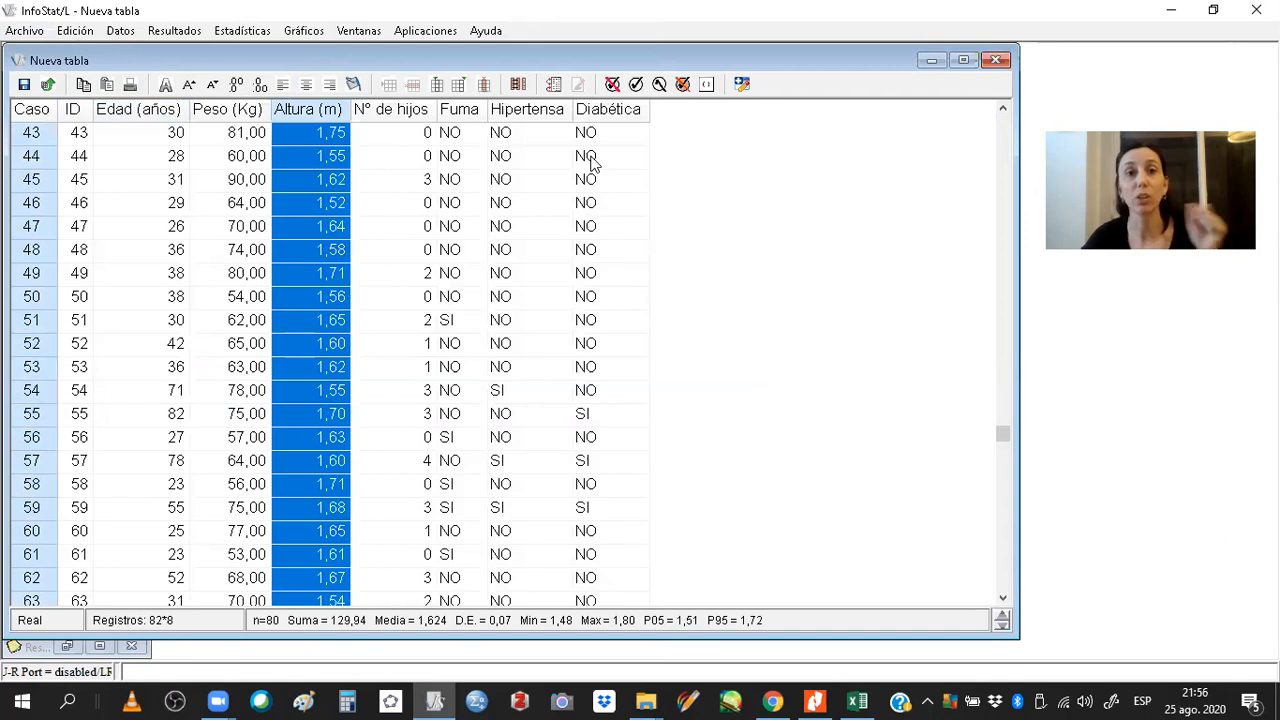
pyautogui.click(468, 116)
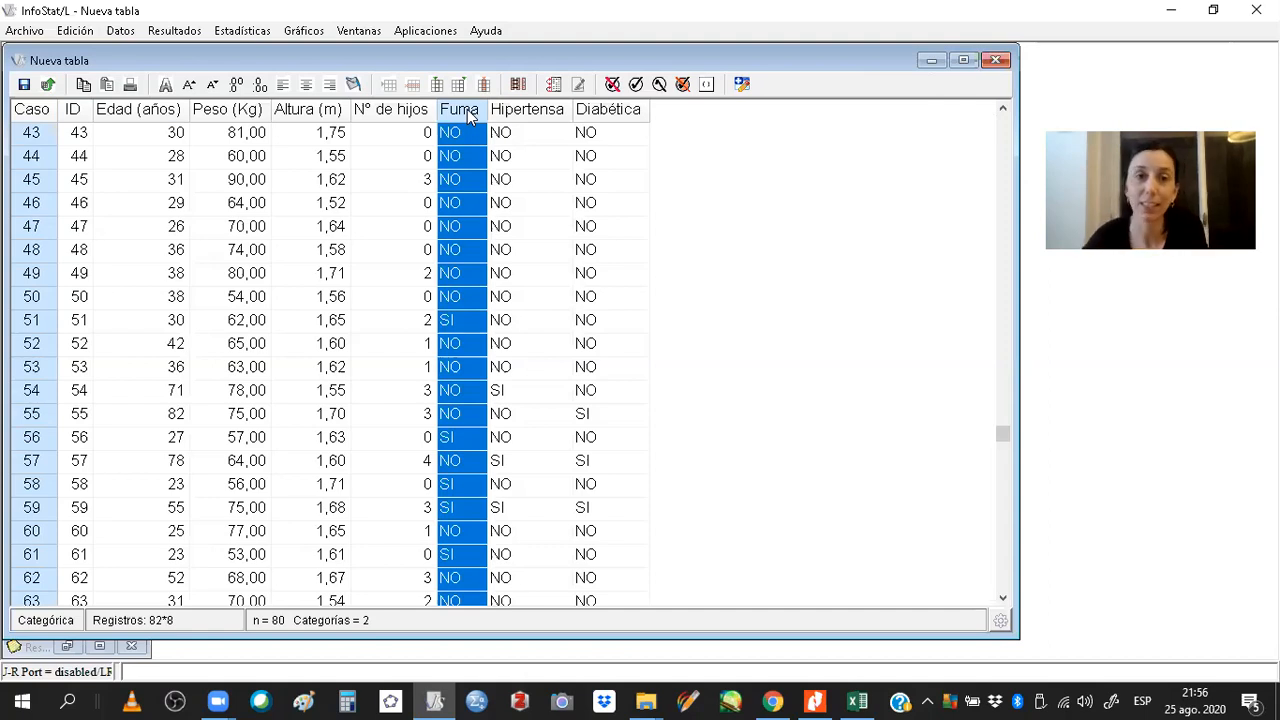
pyautogui.rightClick(467, 109)
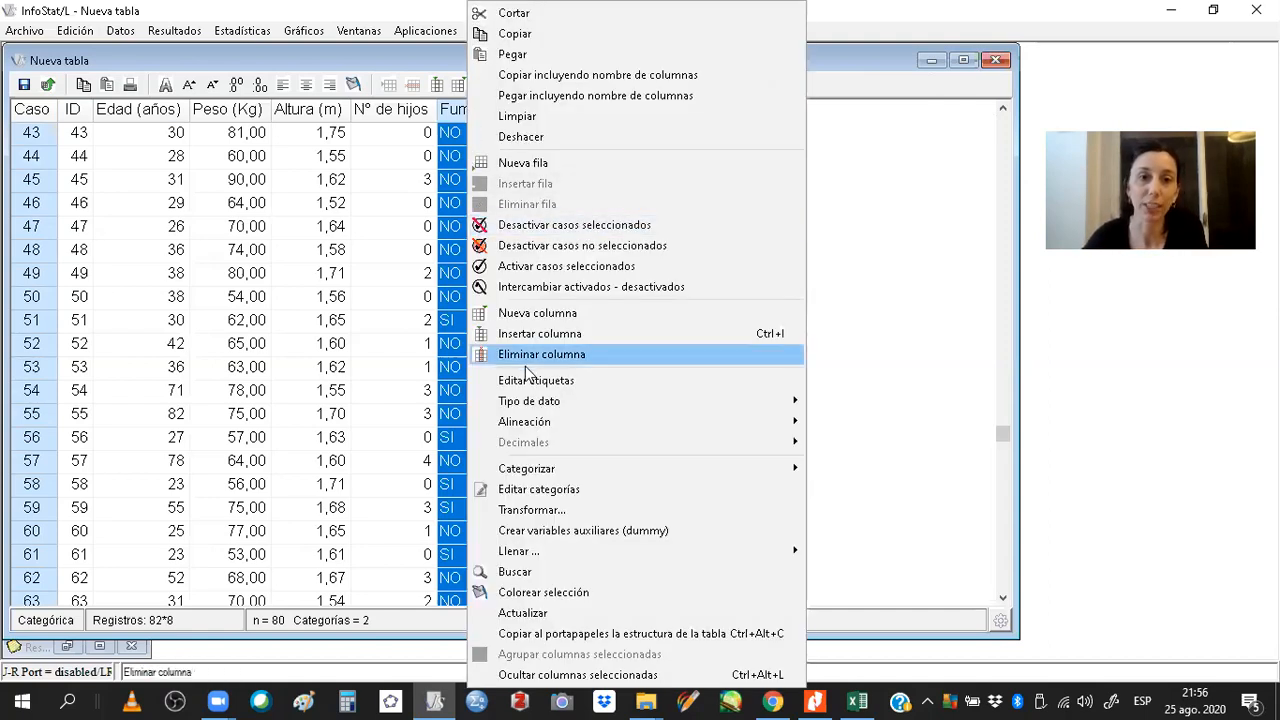
pyautogui.moveTo(666, 411)
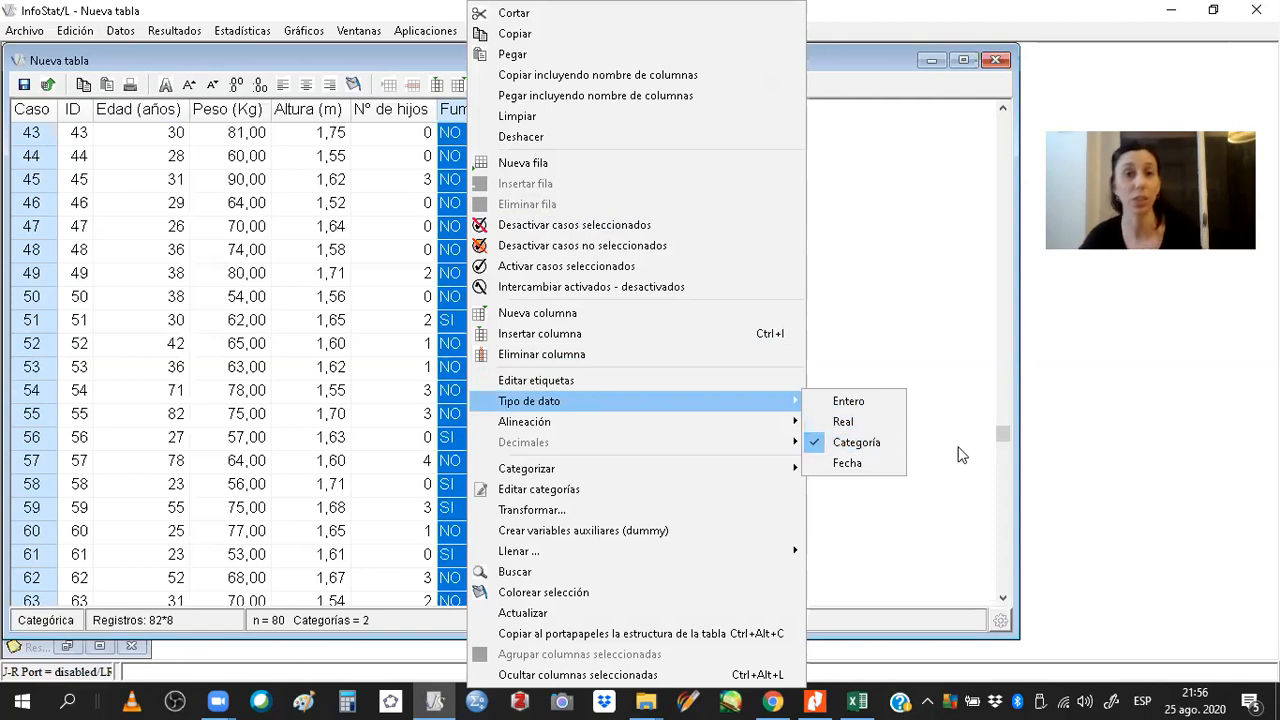
pyautogui.click(1118, 412)
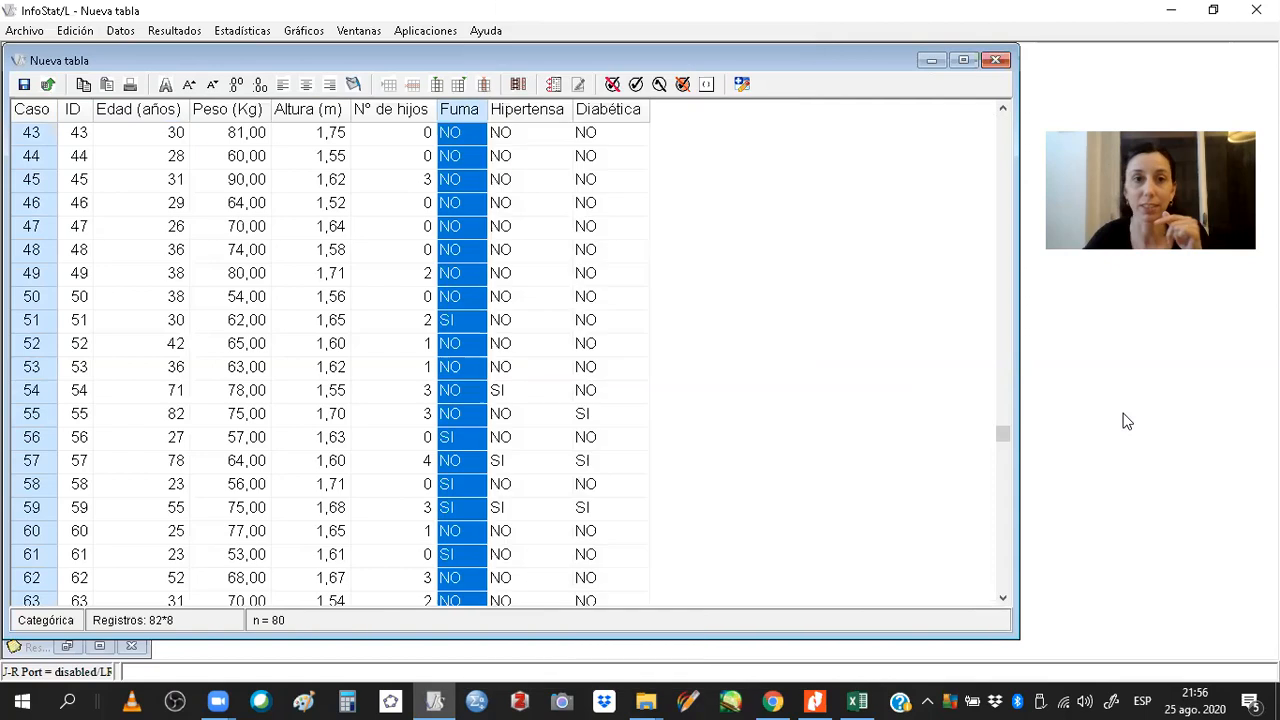
# Try to compute summary measures for the categorical Fuma variable instead of Edad (años), then close the dialog.
pyautogui.click(243, 31)
pyautogui.click(262, 52)
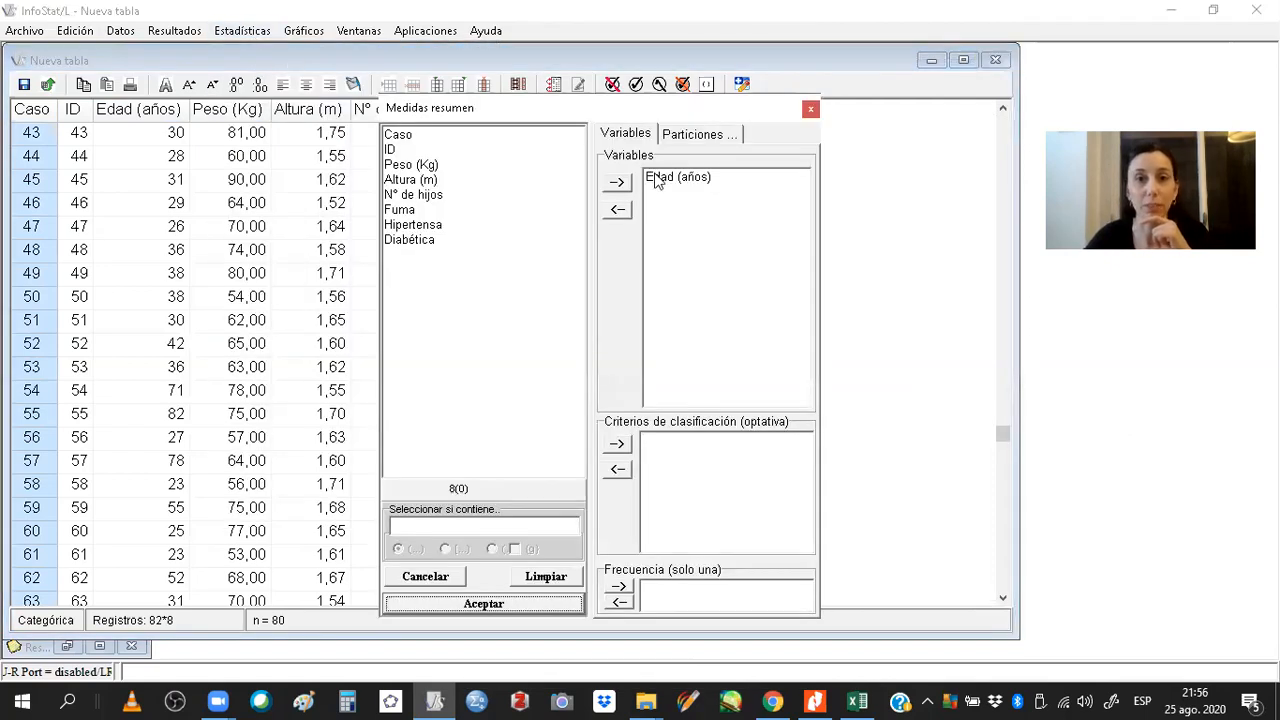
pyautogui.click(562, 577)
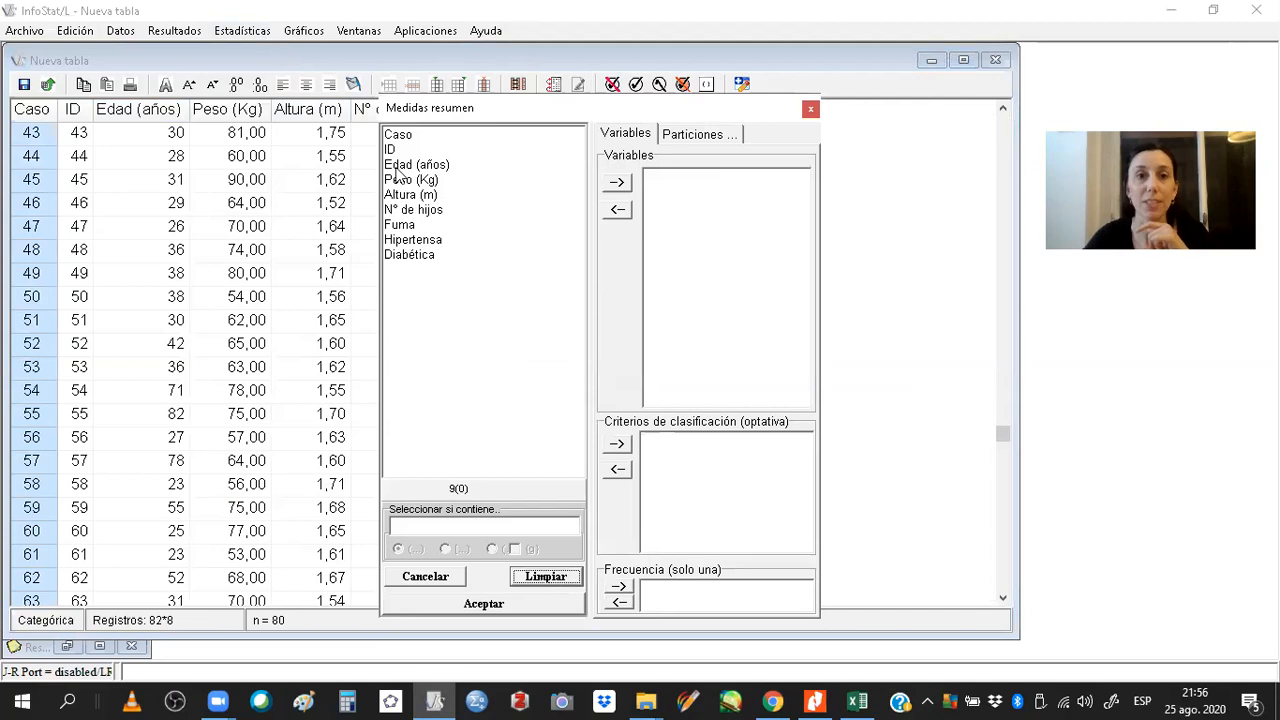
pyautogui.click(394, 228)
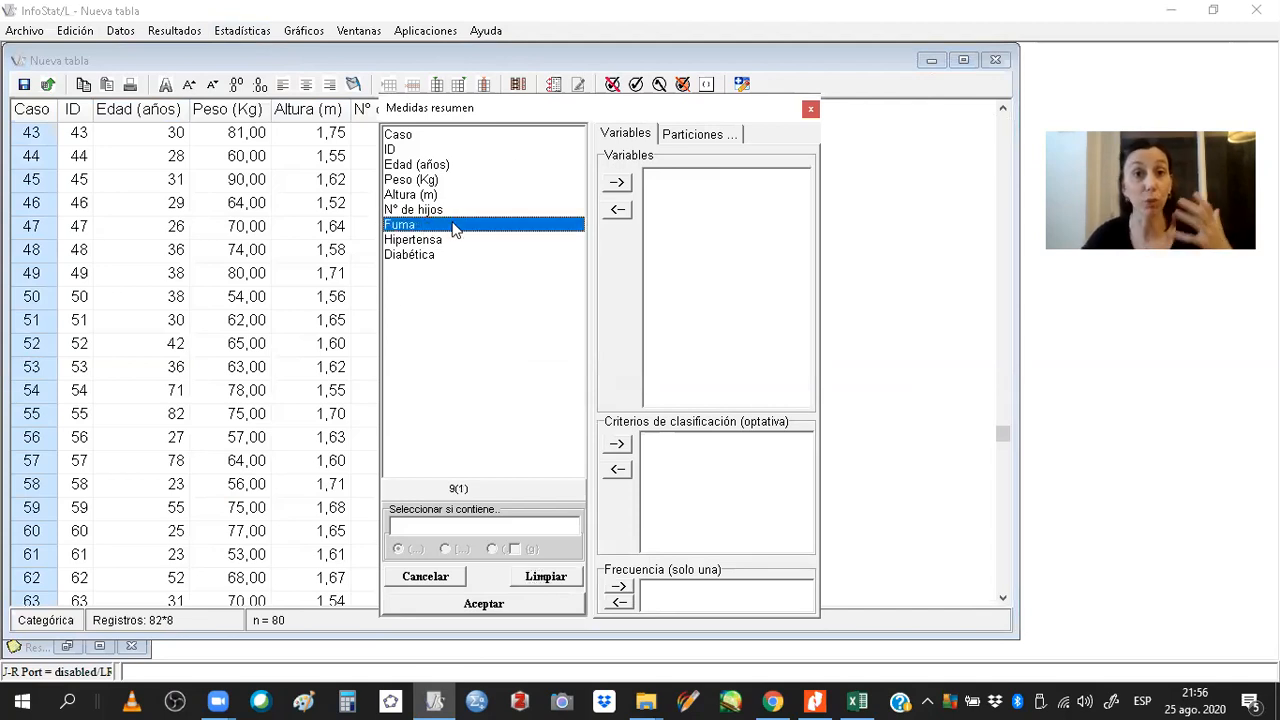
pyautogui.click(617, 182)
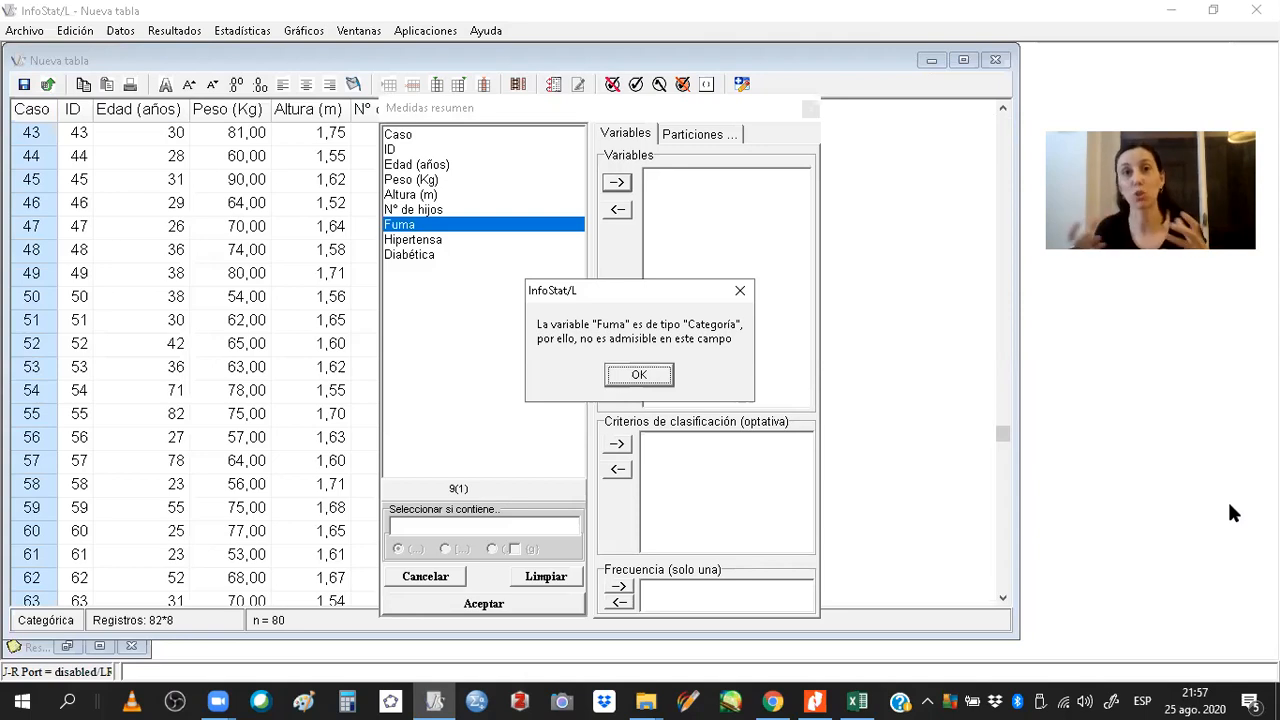
pyautogui.click(640, 373)
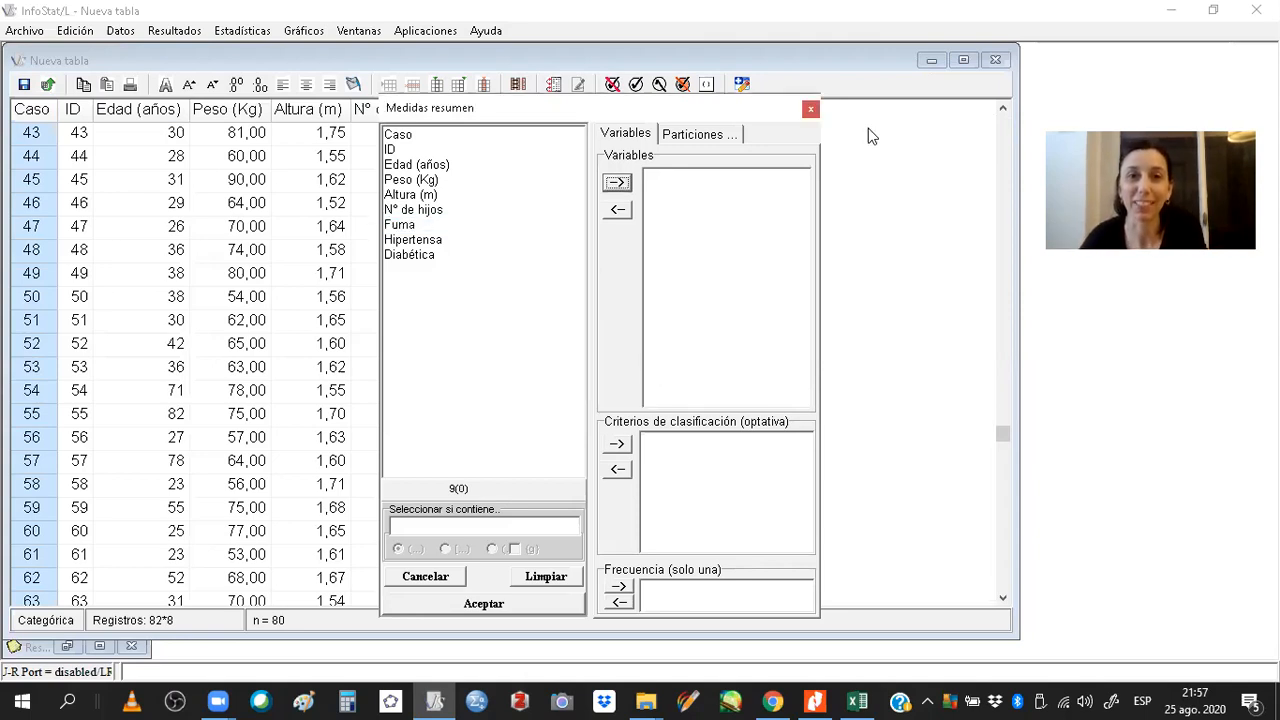
pyautogui.click(811, 111)
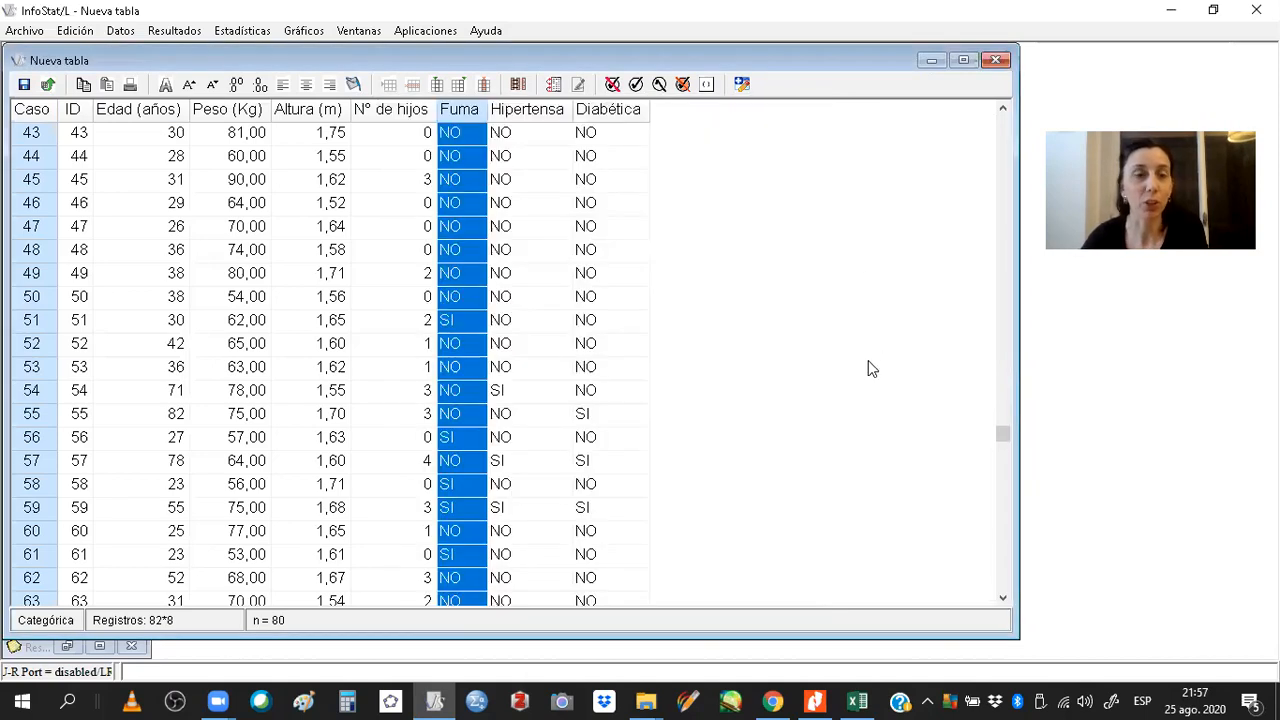
# Inspect the Diabética column, then minimize the data table window without saving it.
pyautogui.click(609, 110)
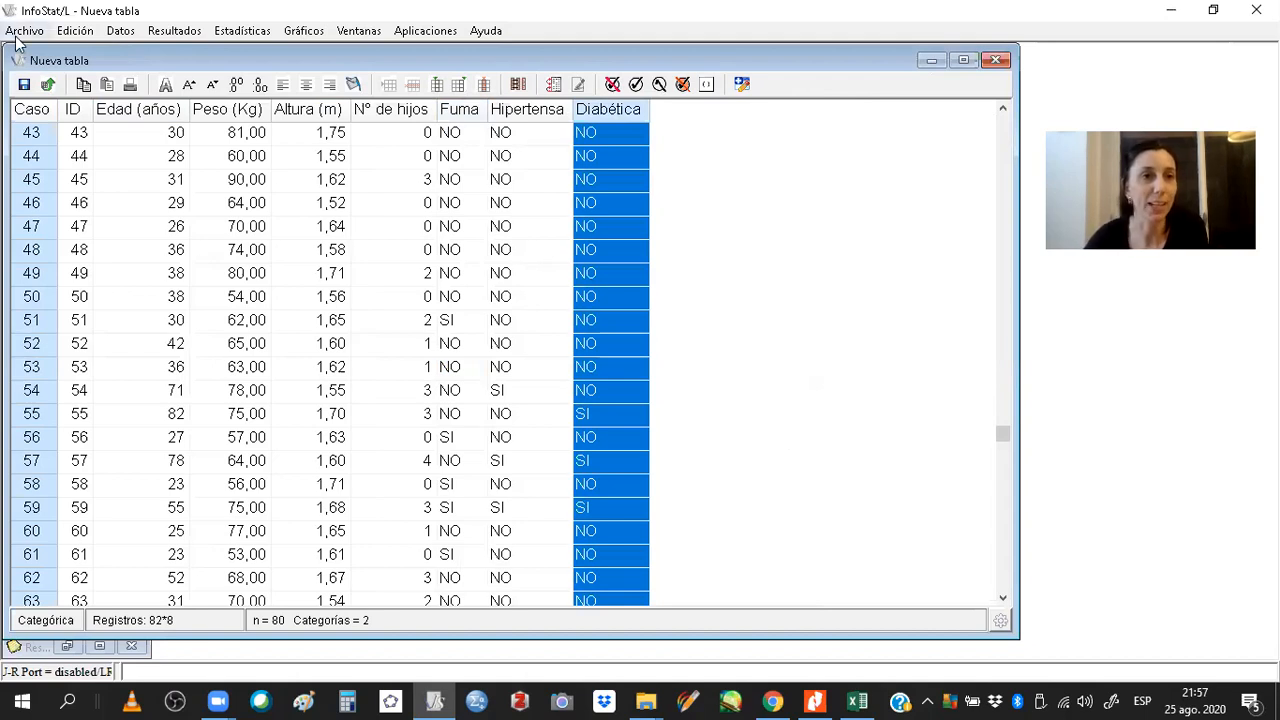
pyautogui.click(1006, 62)
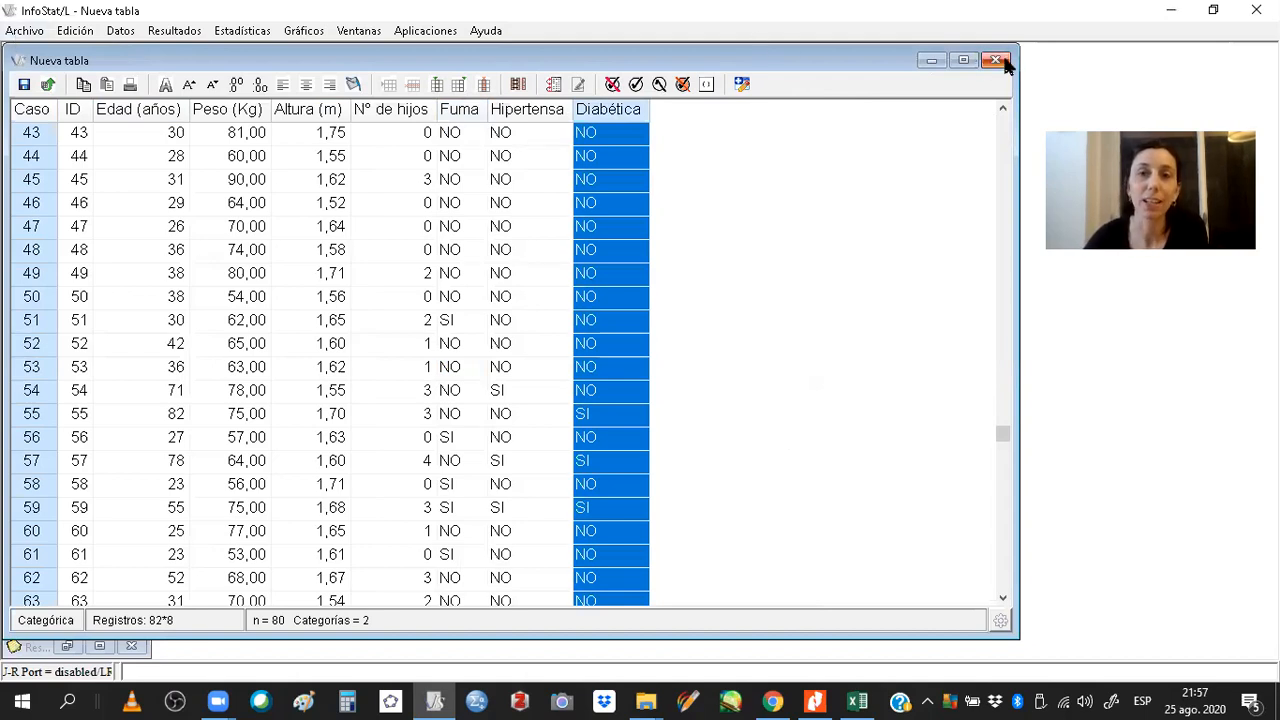
pyautogui.click(1005, 62)
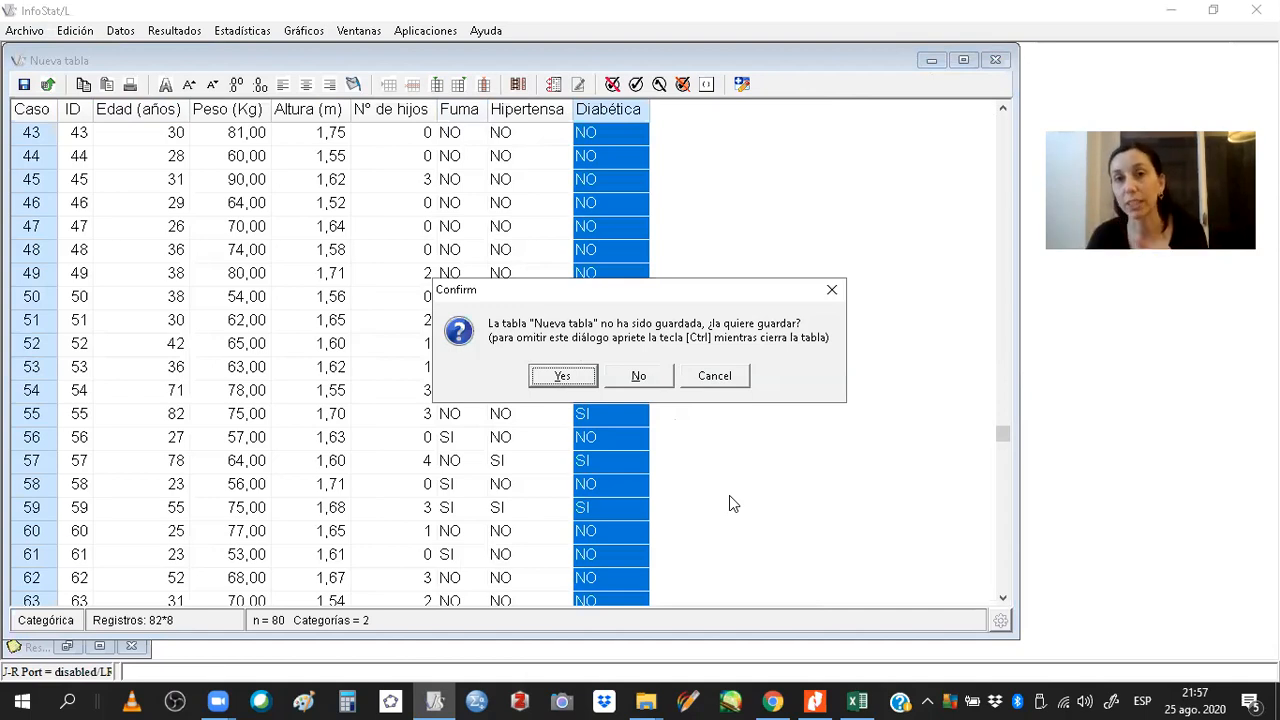
pyautogui.click(581, 381)
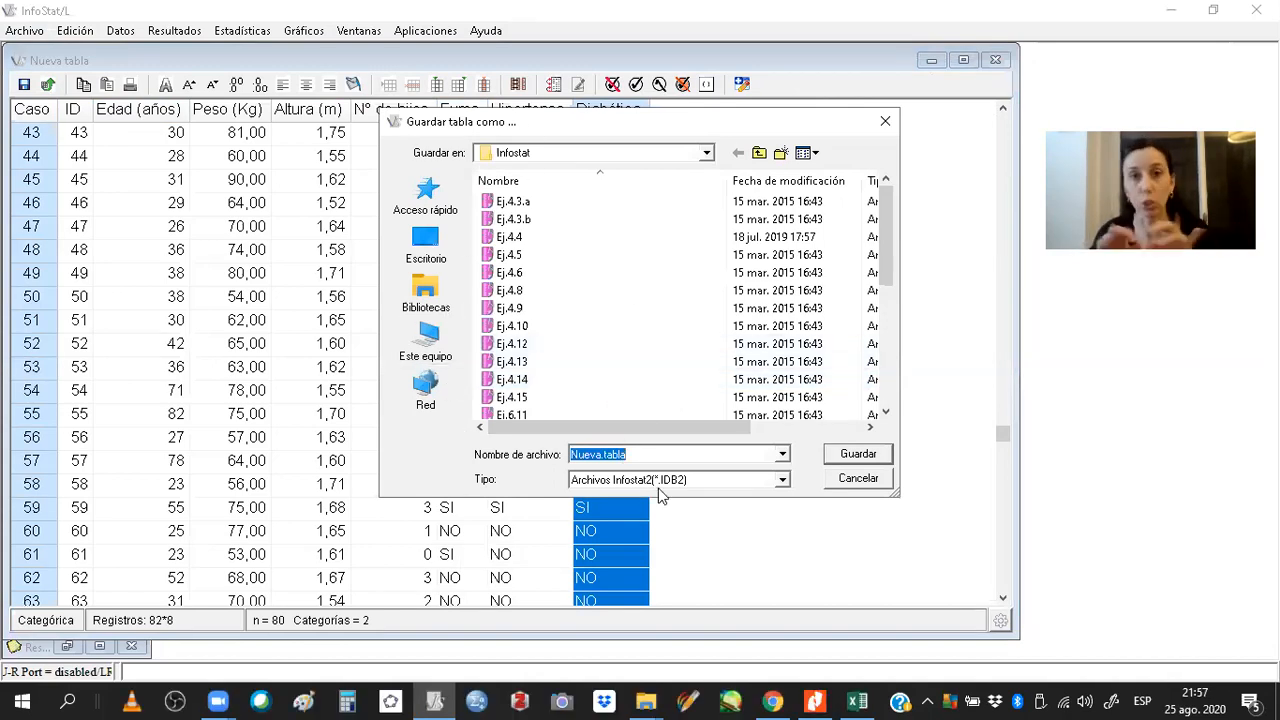
pyautogui.click(852, 479)
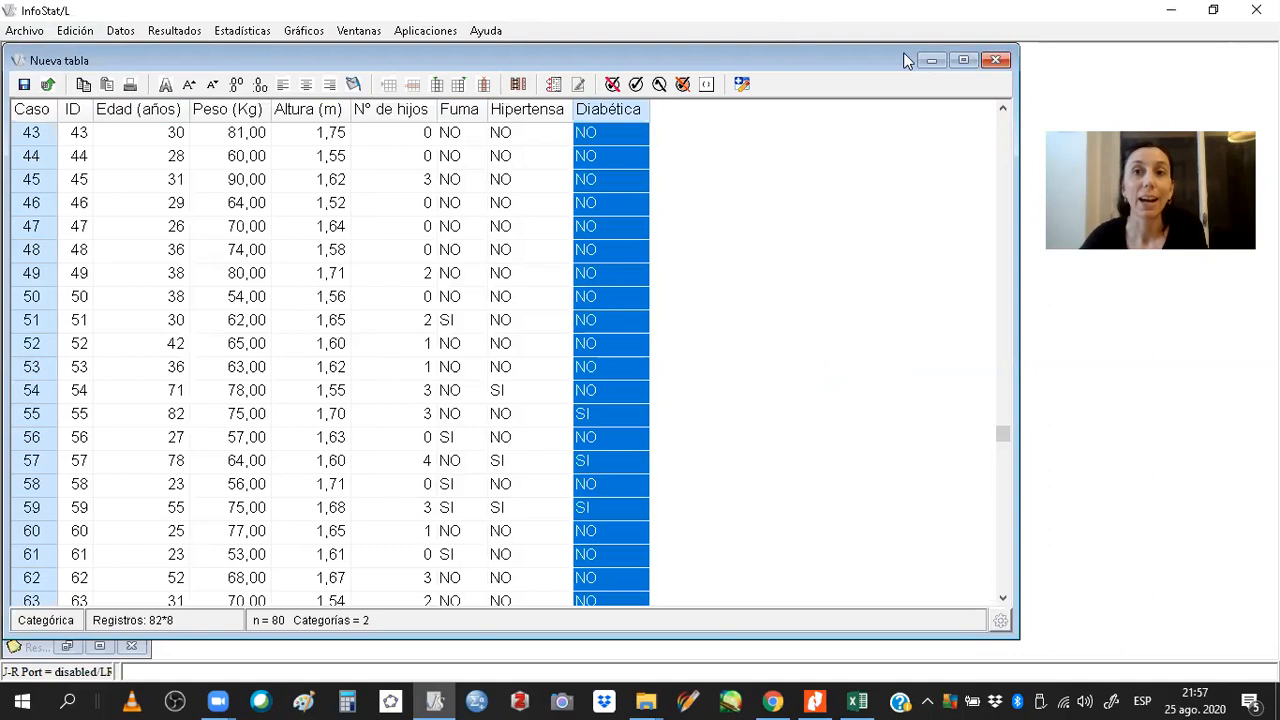
pyautogui.click(930, 61)
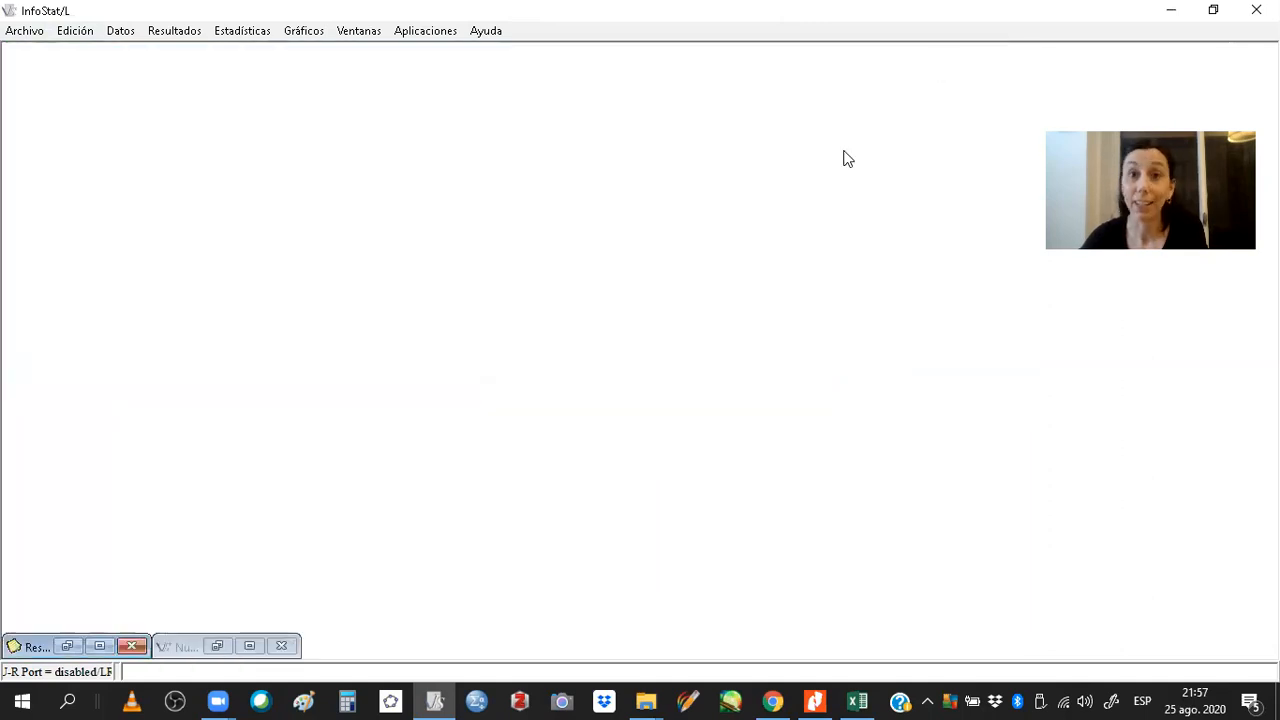
# Open the Escorpiones sample dataset, enlarge its window to examine it, and close it.
pyautogui.click(42, 36)
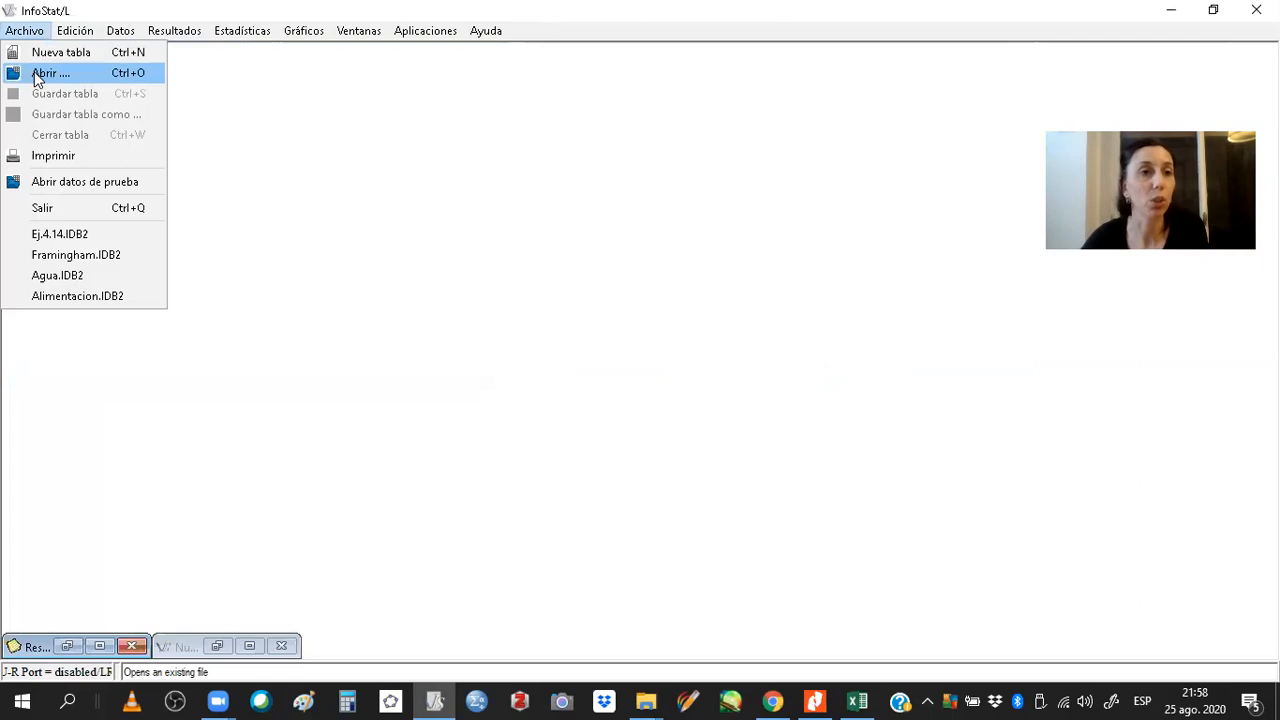
pyautogui.click(42, 186)
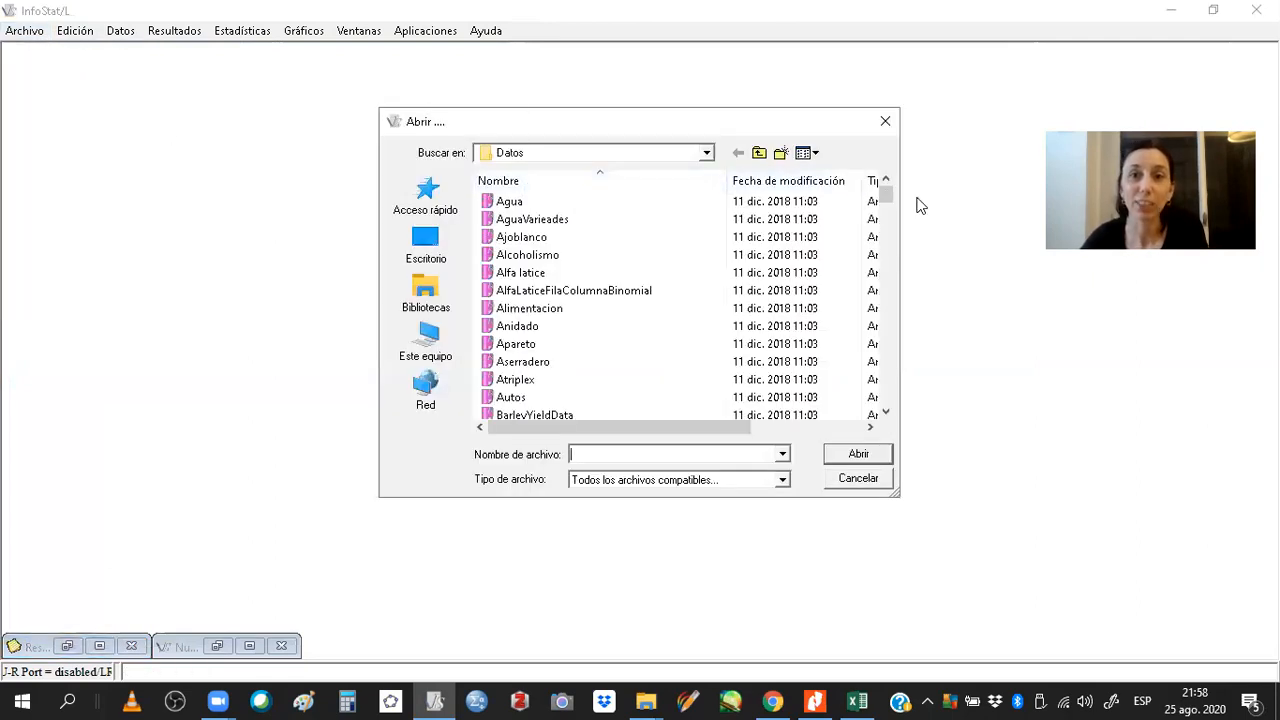
pyautogui.moveTo(887, 193); pyautogui.dragTo(887, 266)
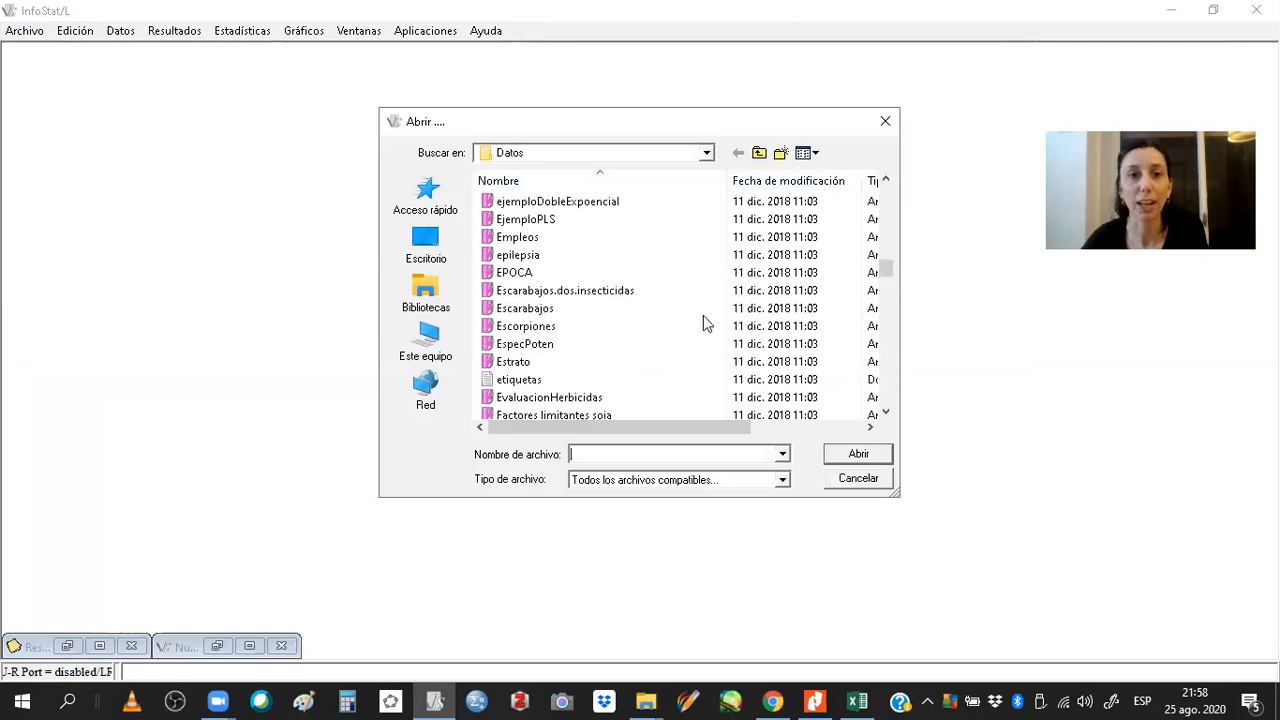
pyautogui.doubleClick(556, 330)
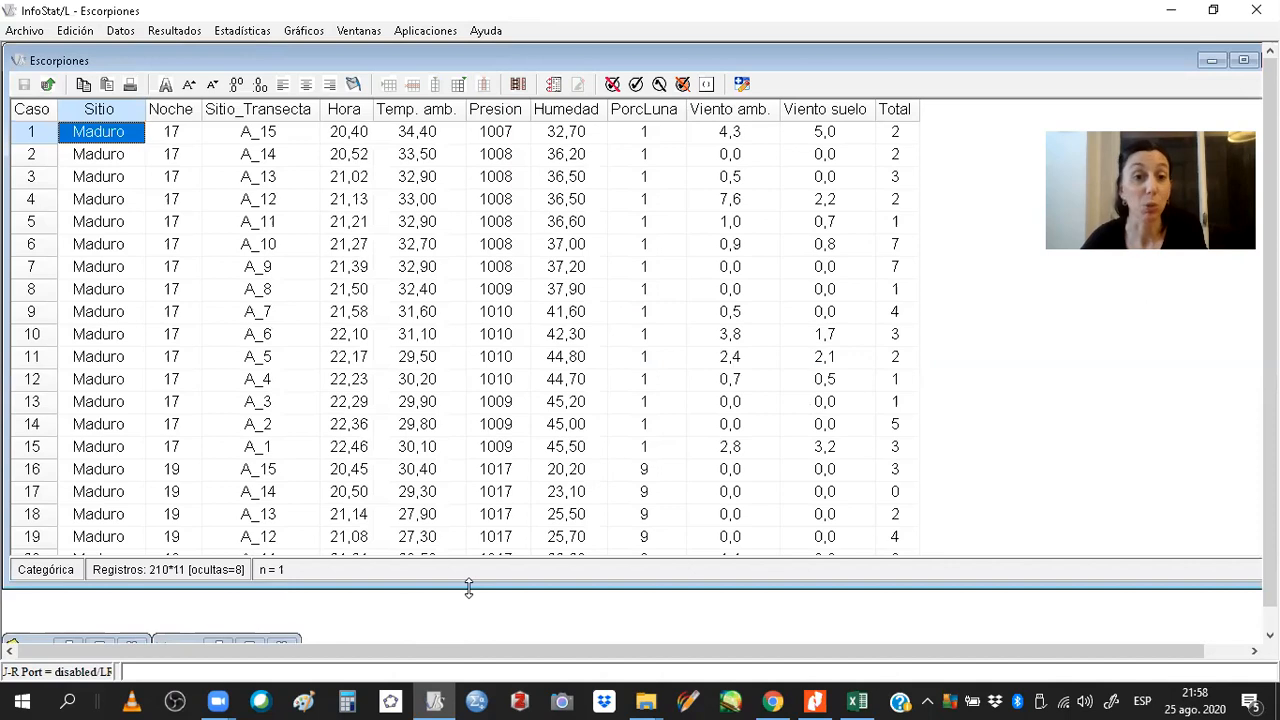
pyautogui.moveTo(468, 589); pyautogui.dragTo(468, 631)
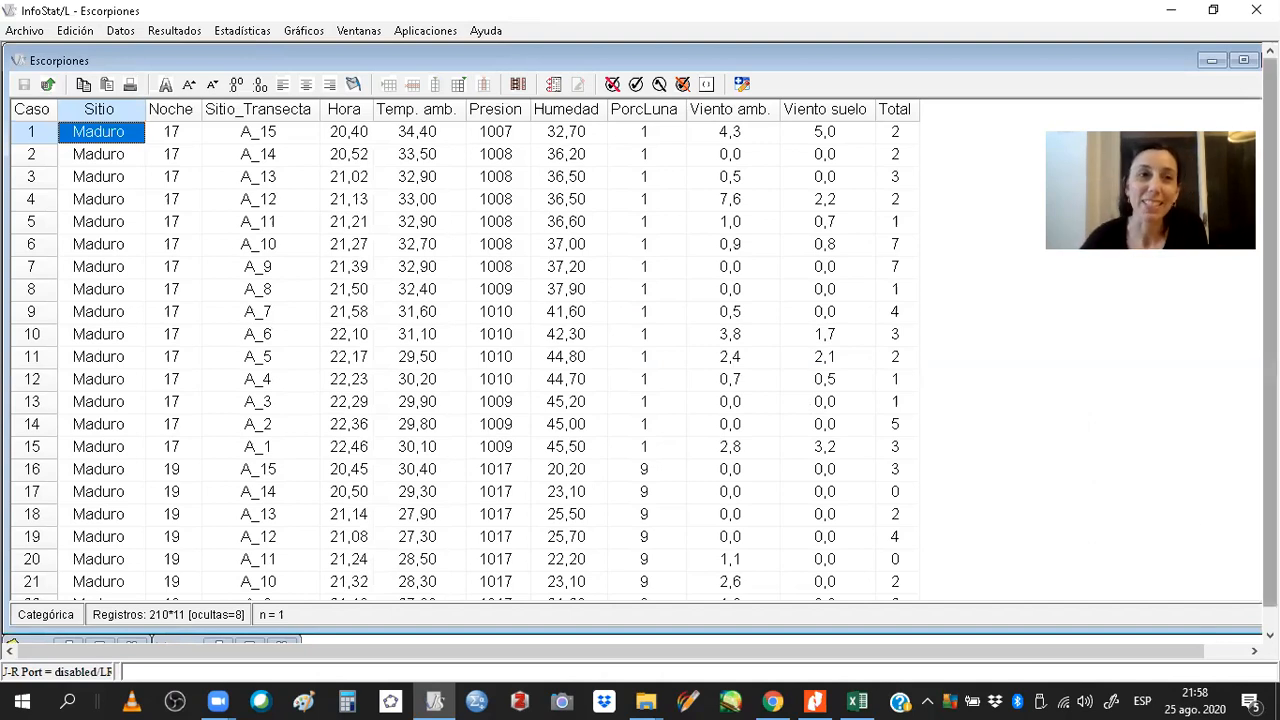
pyautogui.doubleClick(1099, 62)
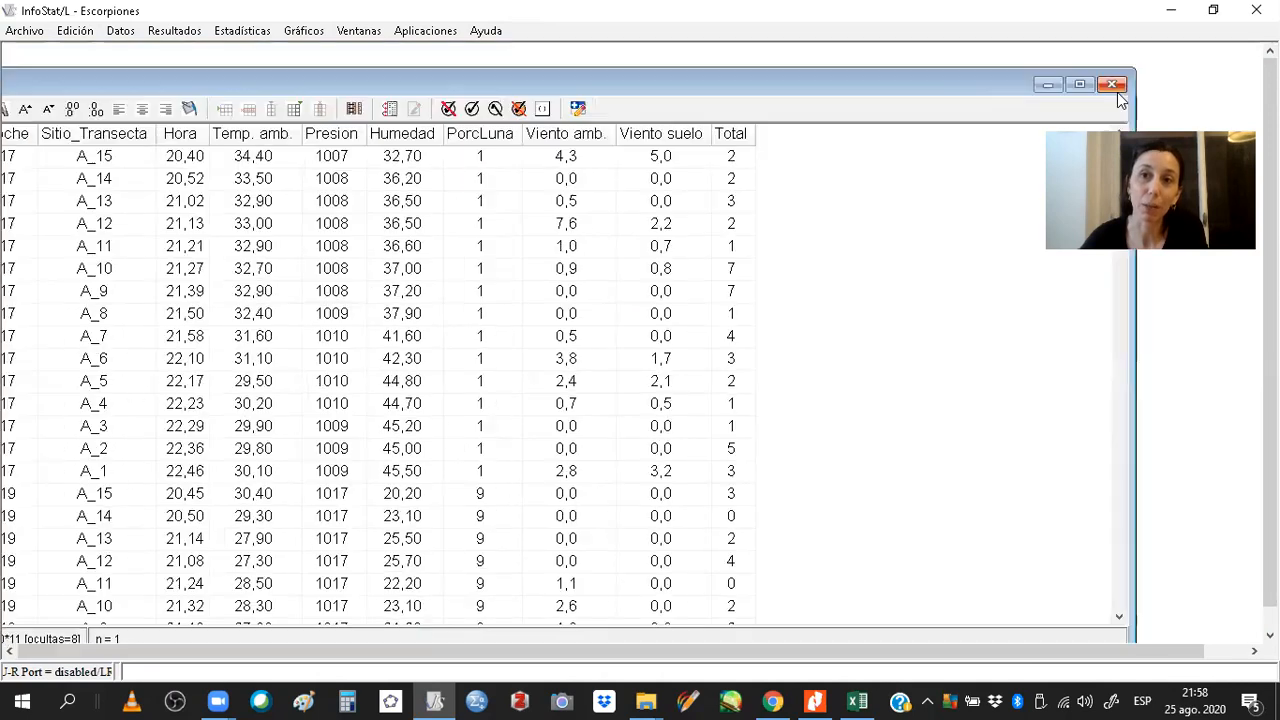
pyautogui.click(1112, 85)
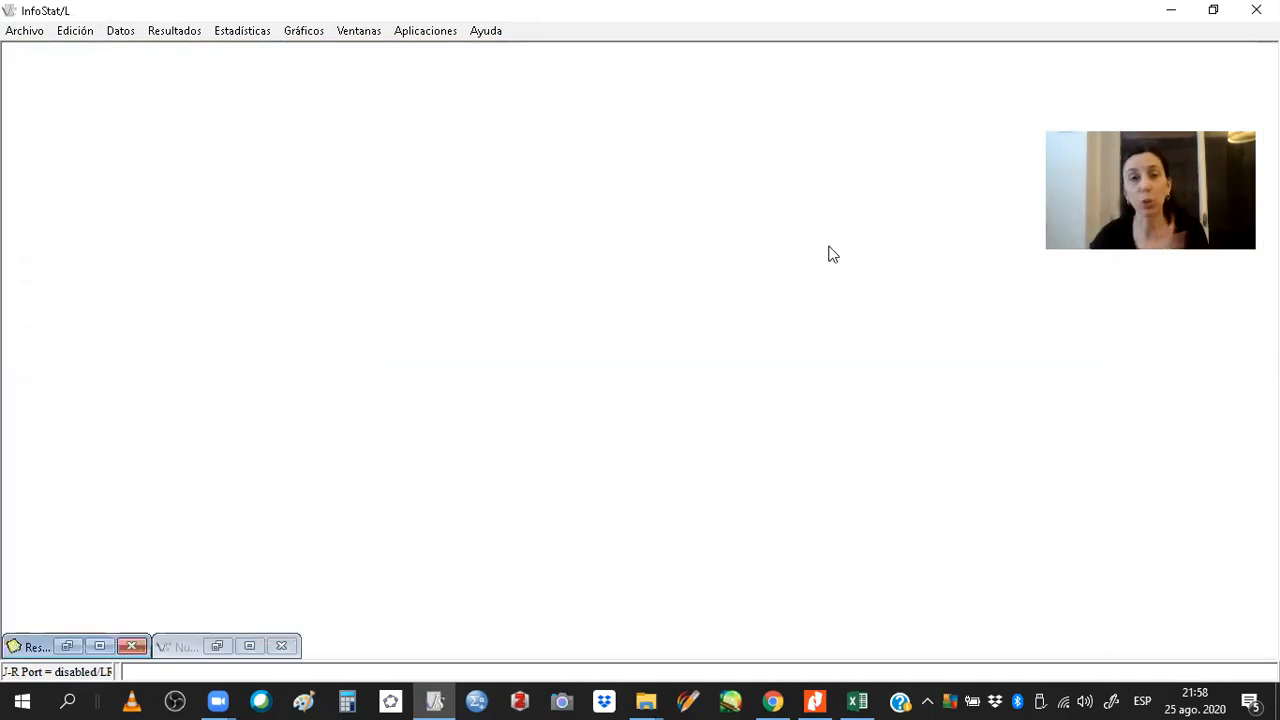
# Create a new maximized table and label its first column GLUCEMIA.
pyautogui.click(16, 30)
pyautogui.click(34, 52)
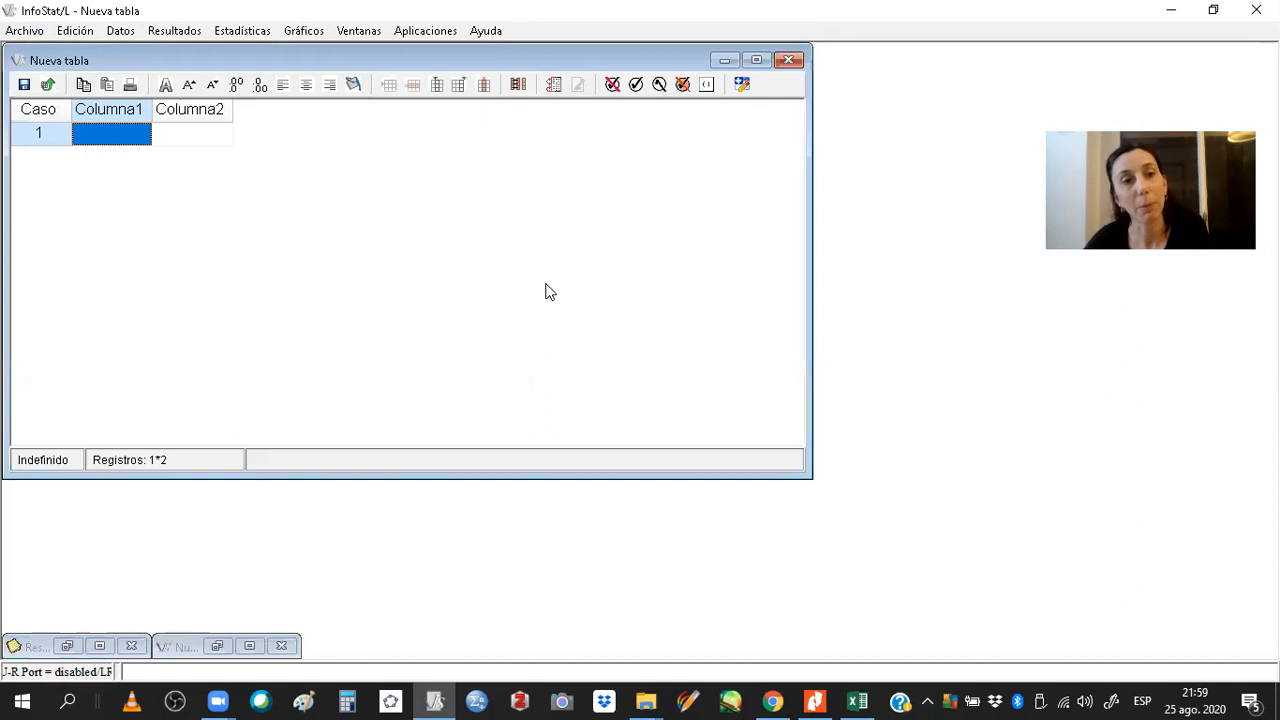
pyautogui.click(767, 60)
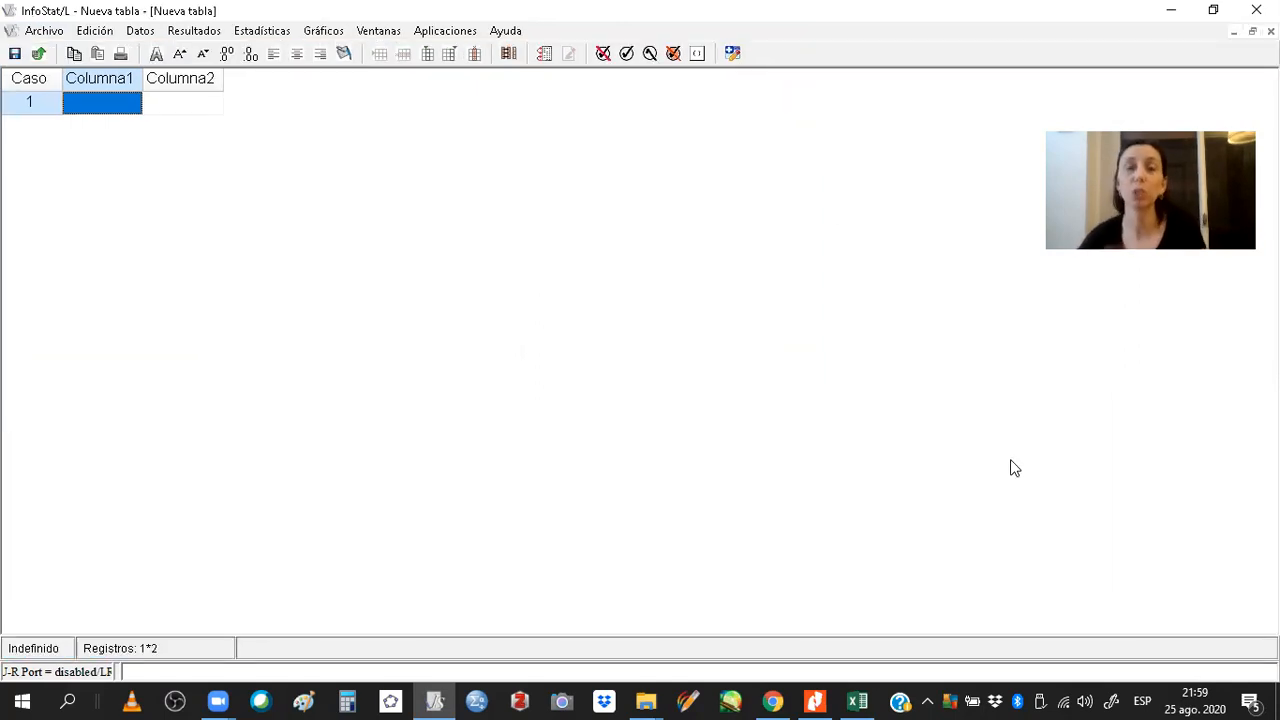
pyautogui.doubleClick(89, 80)
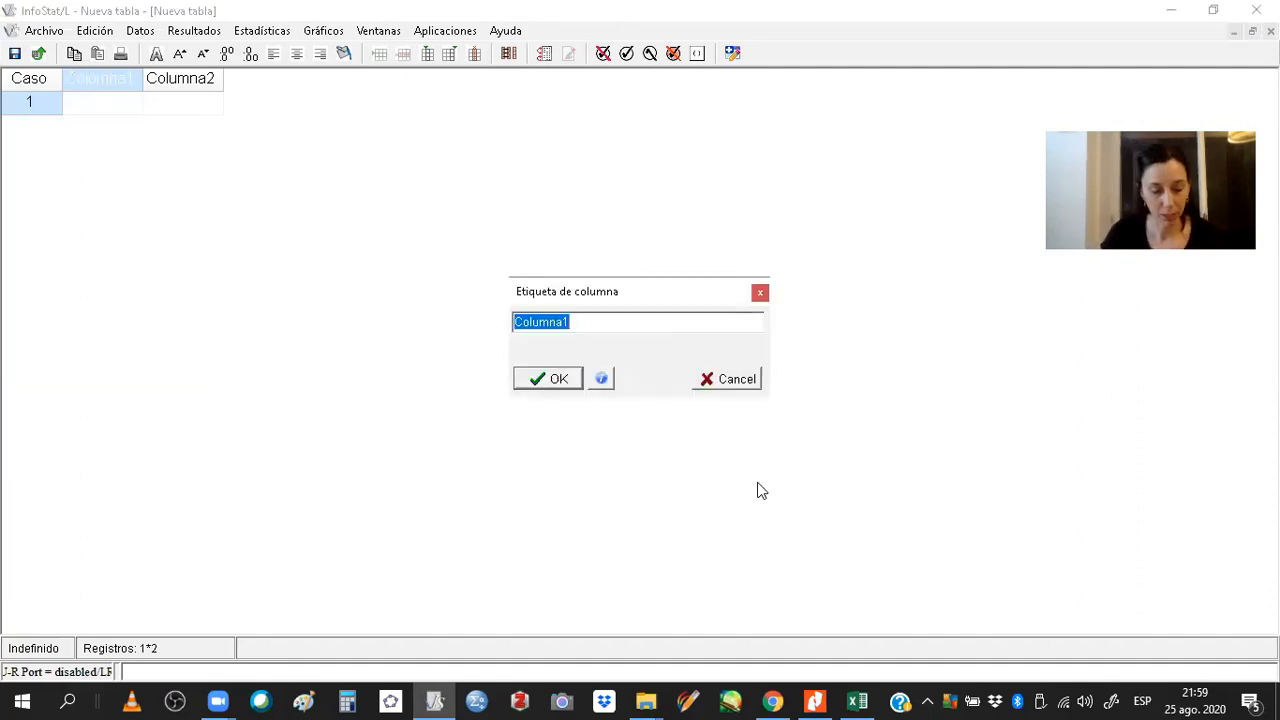
pyautogui.write('GLUCEMIA')
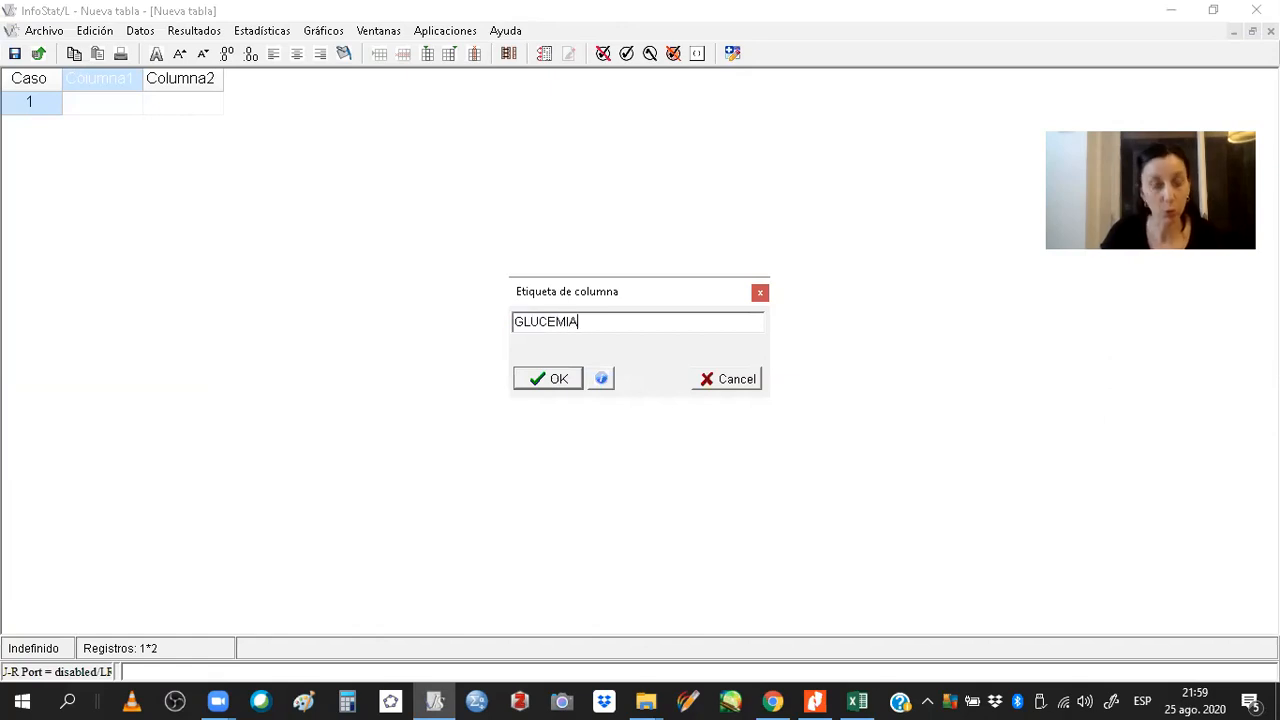
pyautogui.press('Return')
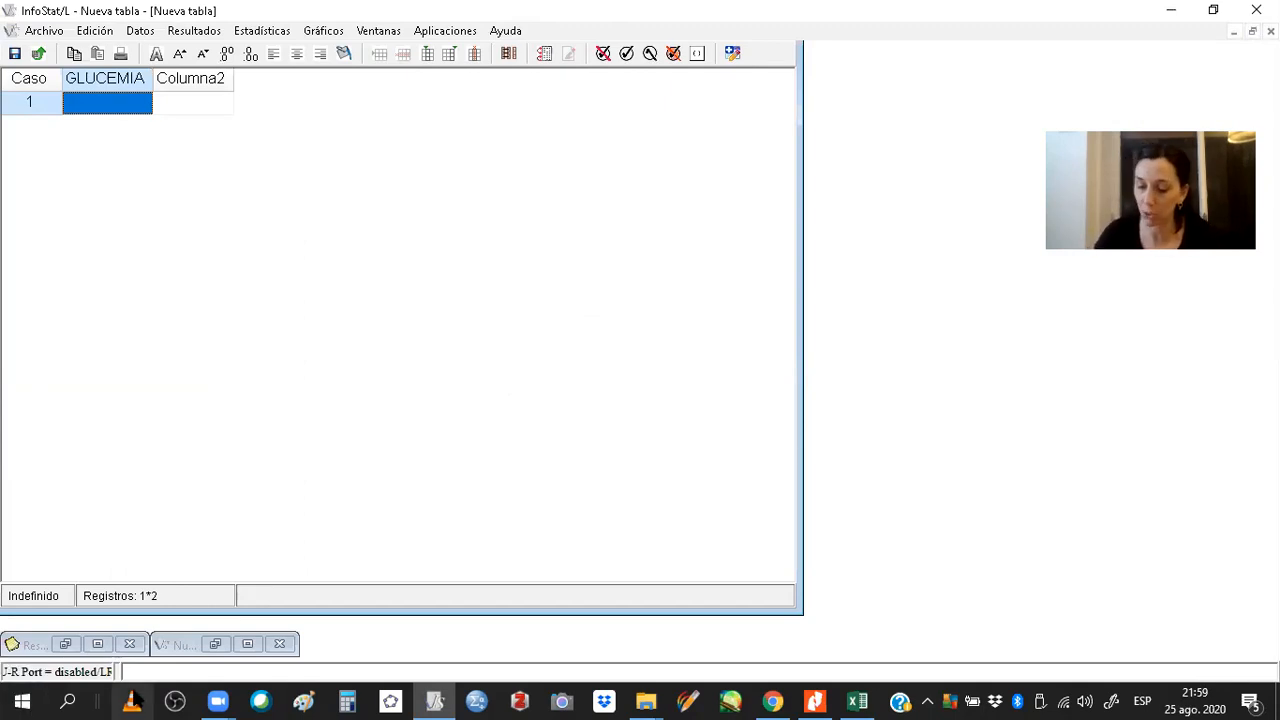
# Enter the glucose values 69, 76, 99, 100 and 85 in the GLUCEMIA column.
pyautogui.write('69')
pyautogui.press('Return')
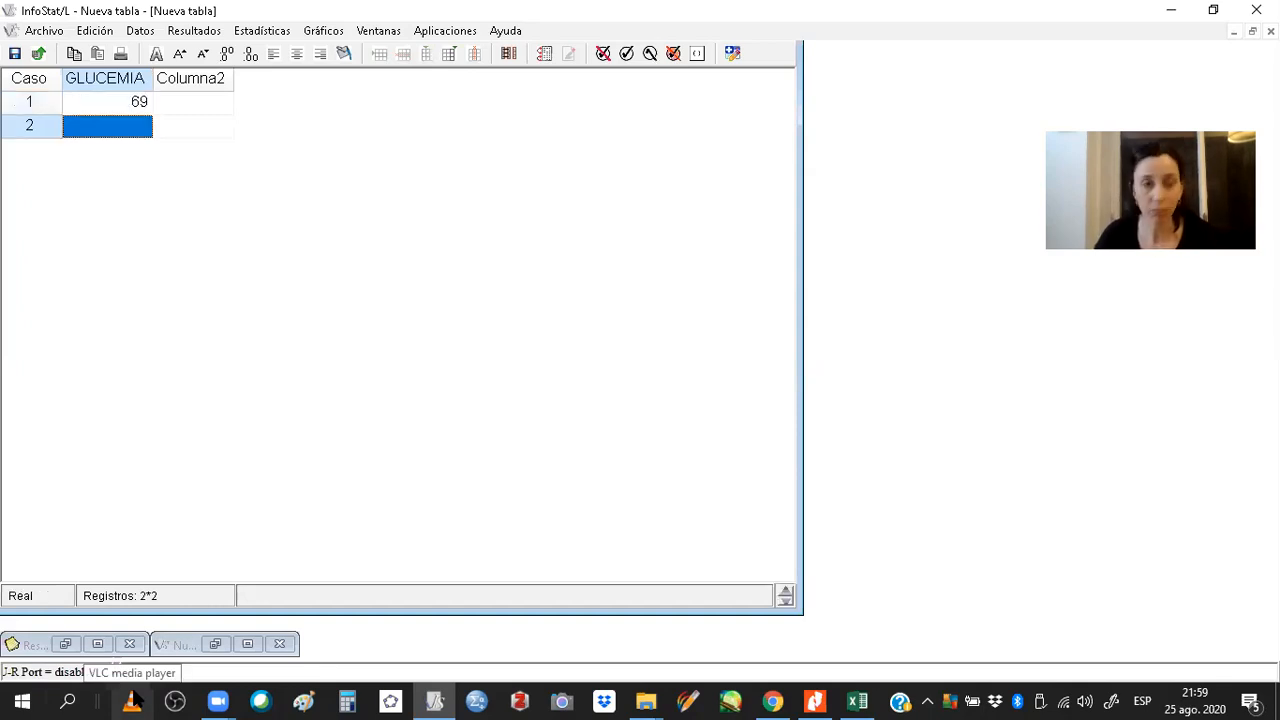
pyautogui.write('76')
pyautogui.press('Return')
pyautogui.write('99')
pyautogui.press('Return')
pyautogui.write('10')
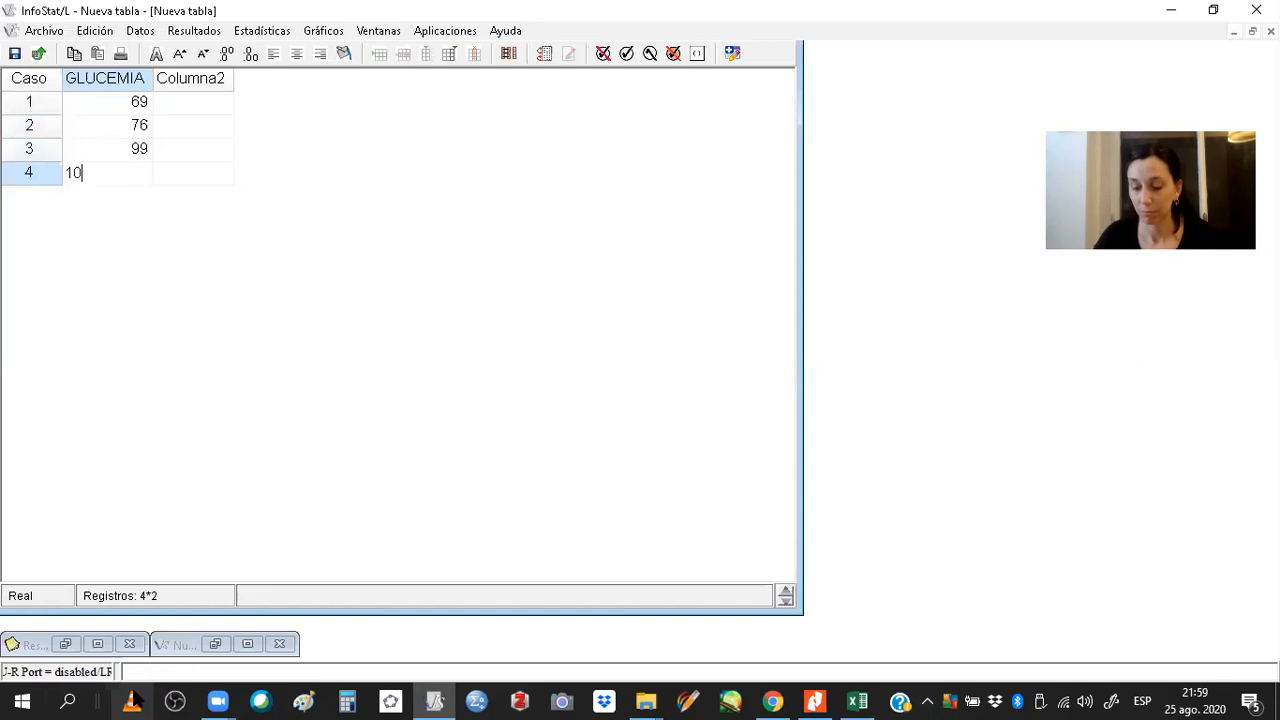
pyautogui.press('Return')
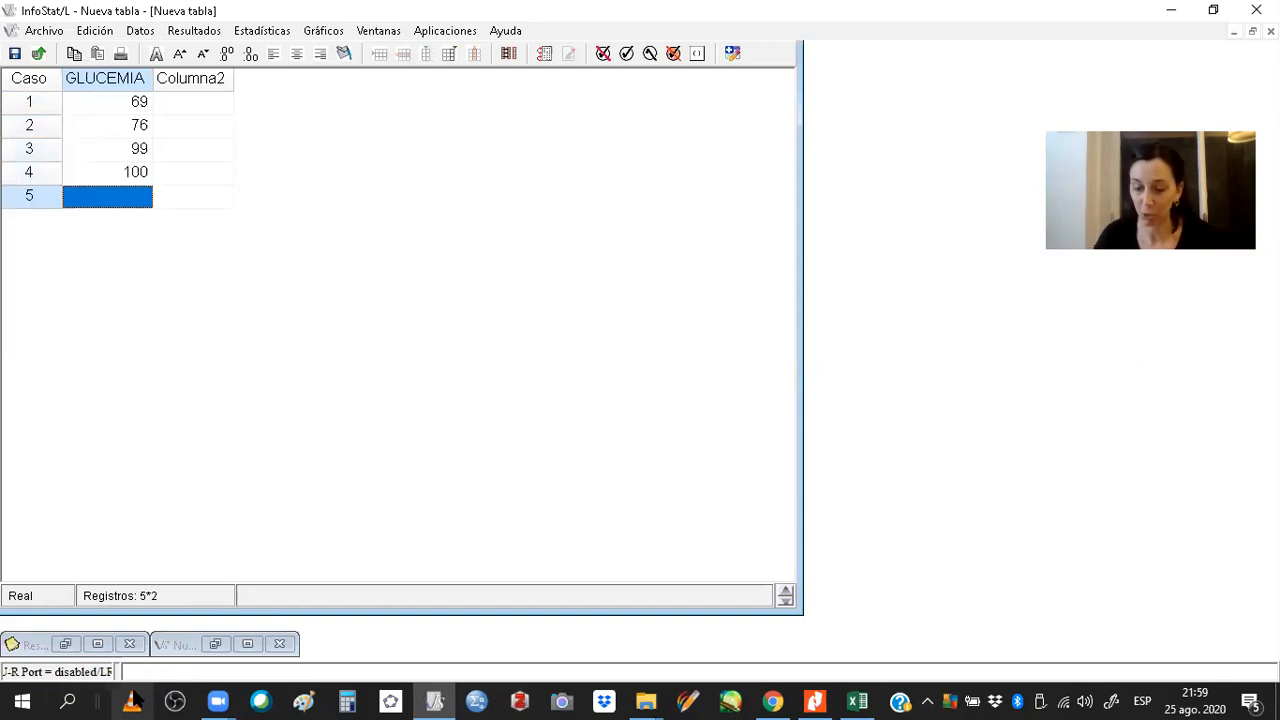
pyautogui.write('85')
pyautogui.press('Return')
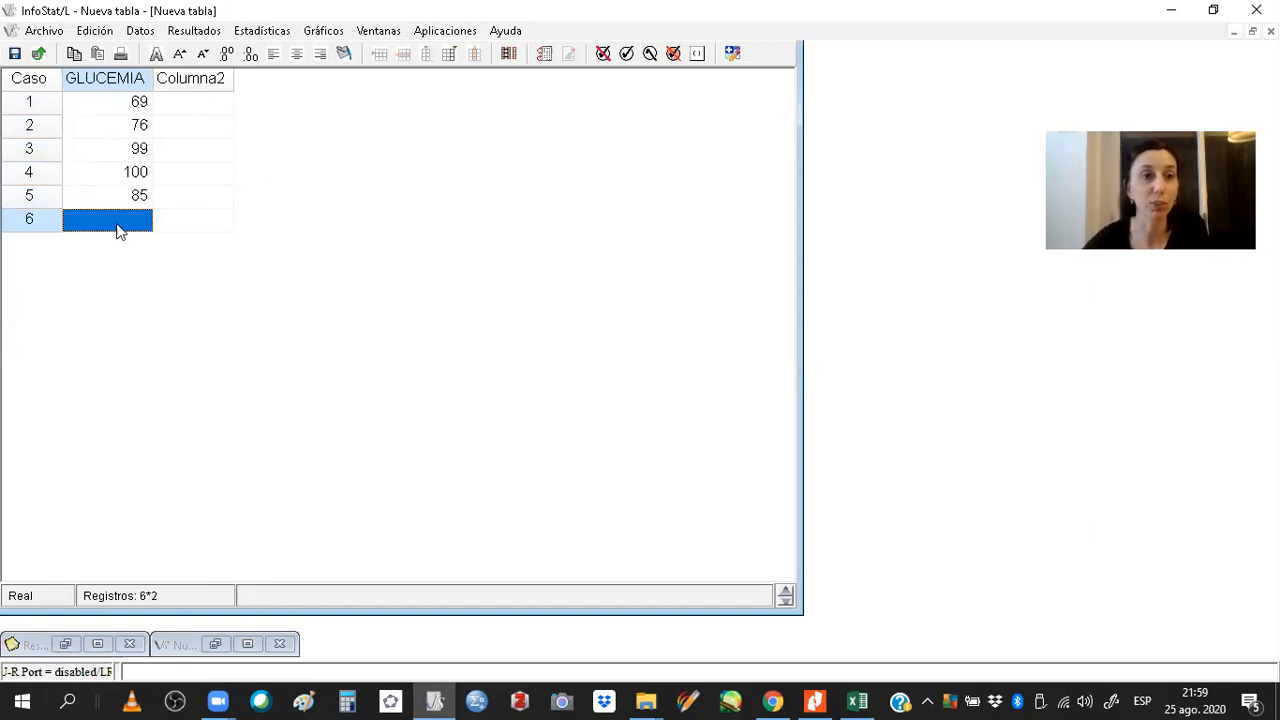
# Compute summary measures for GLUCEMIA with the default statistics, then minimize the results window.
pyautogui.click(280, 31)
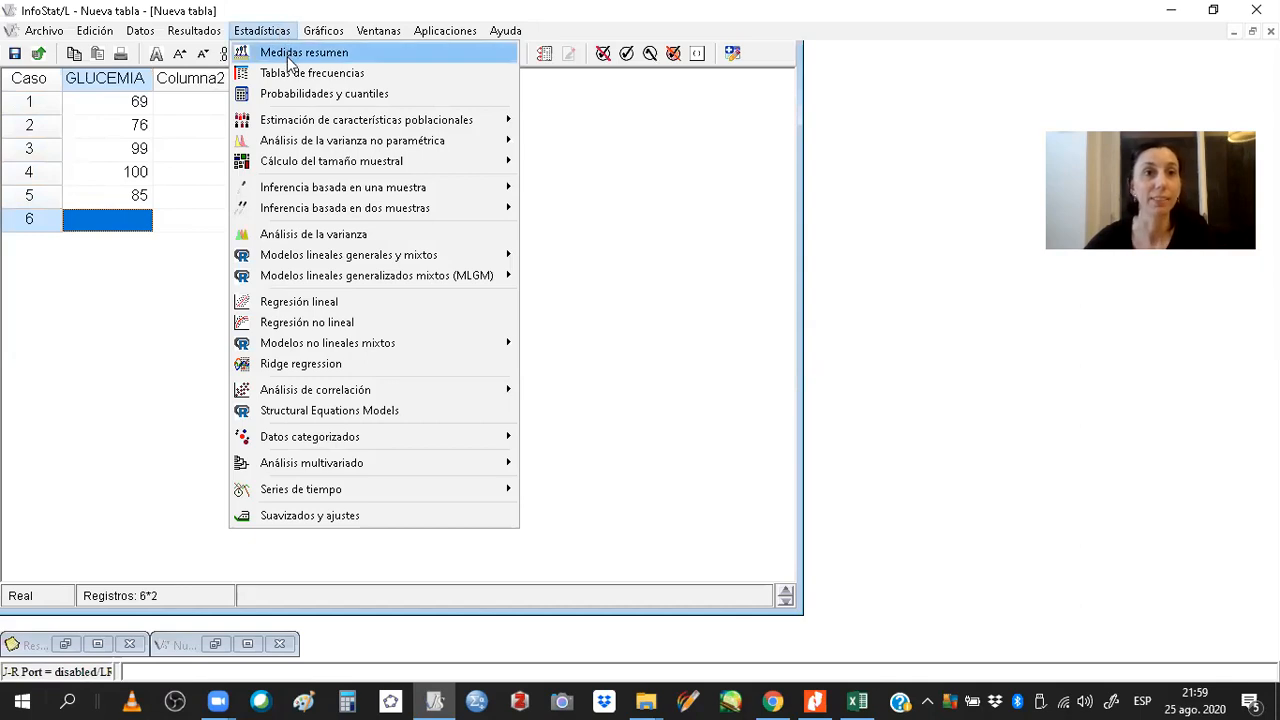
pyautogui.click(287, 50)
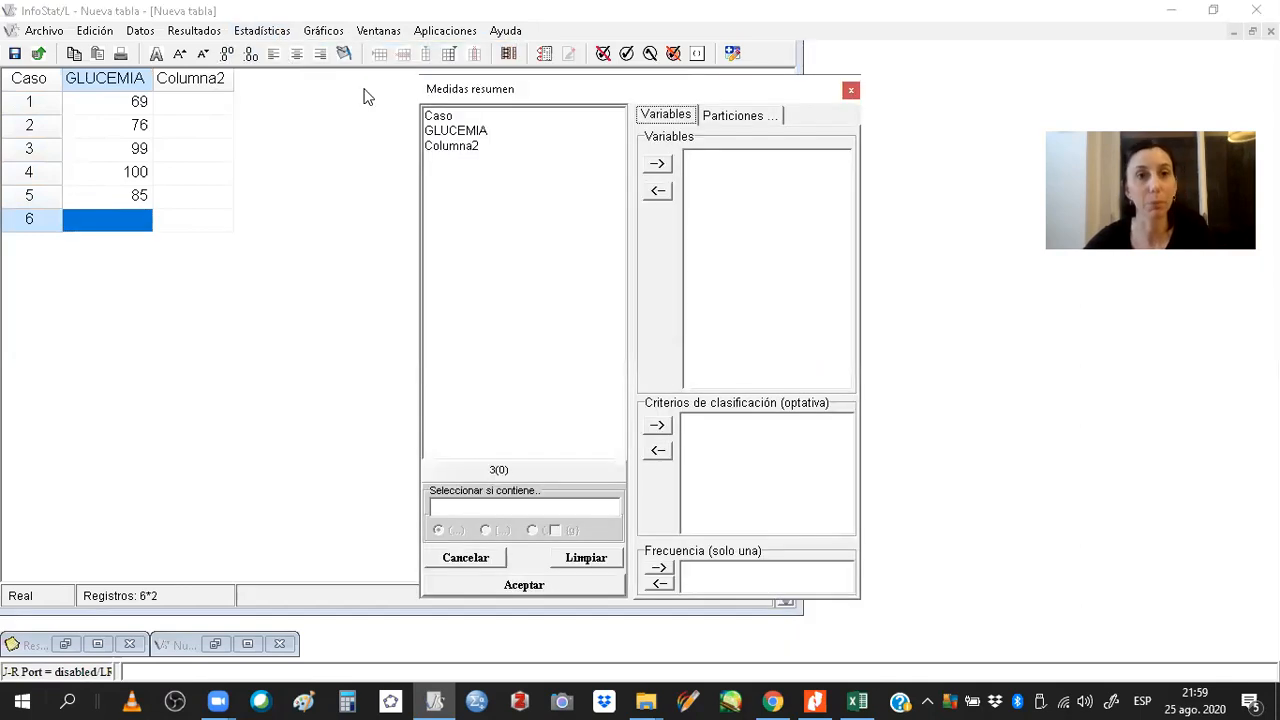
pyautogui.click(479, 132)
pyautogui.click(656, 165)
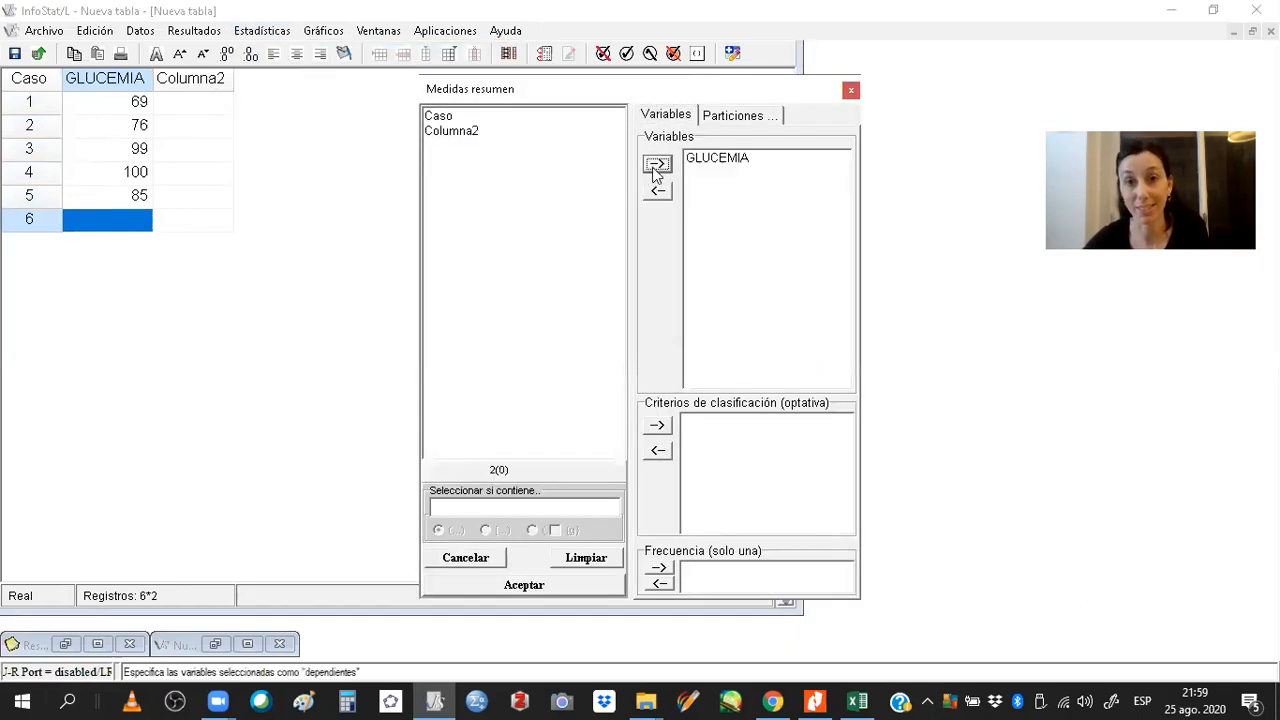
pyautogui.click(524, 585)
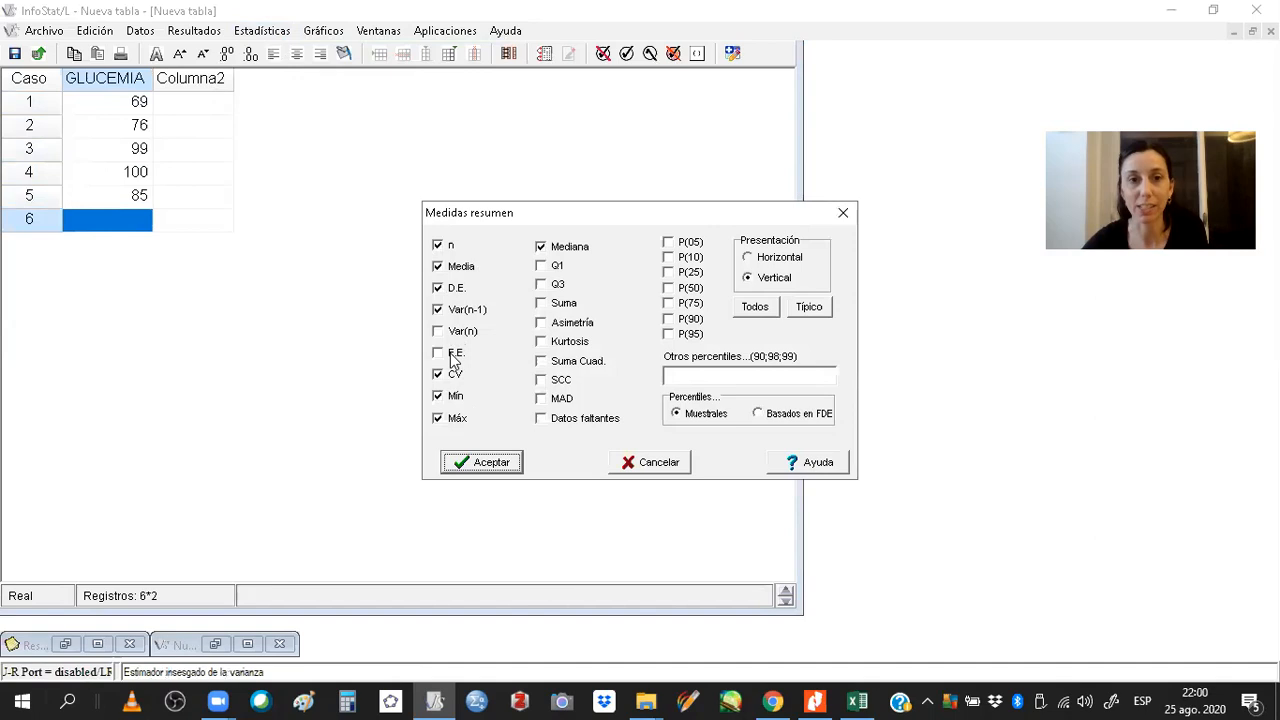
pyautogui.click(505, 468)
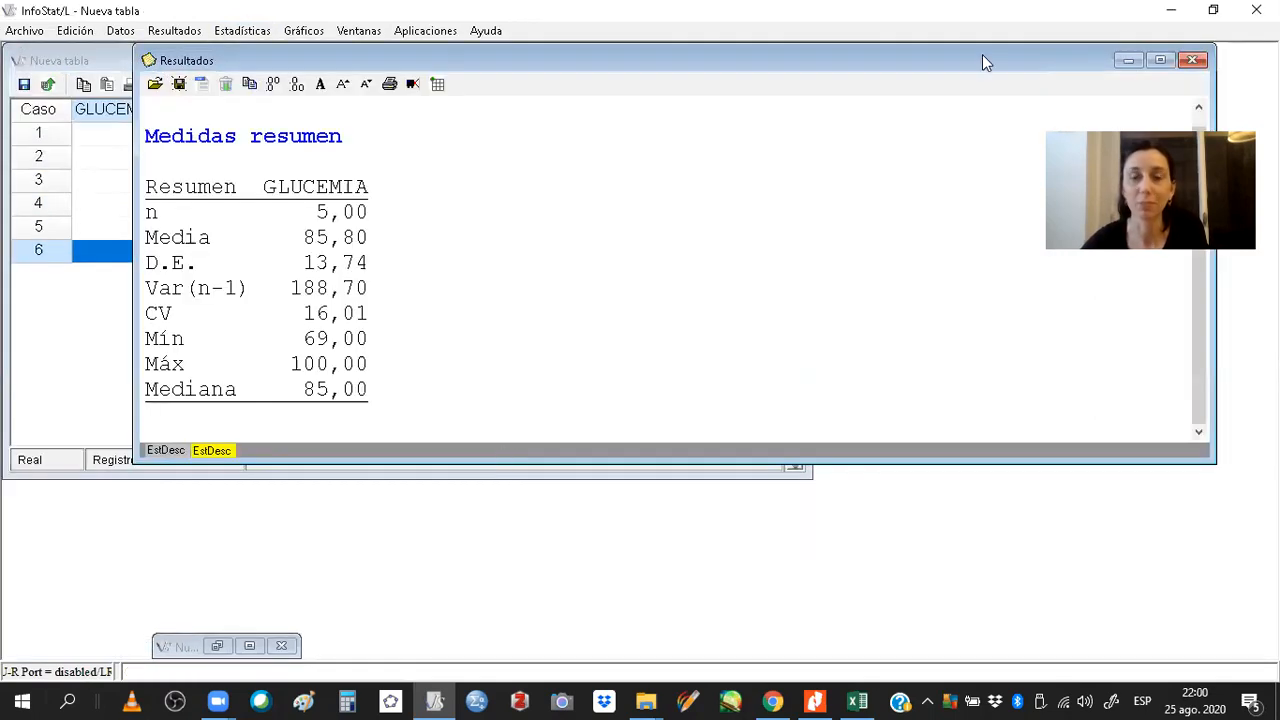
pyautogui.click(1128, 58)
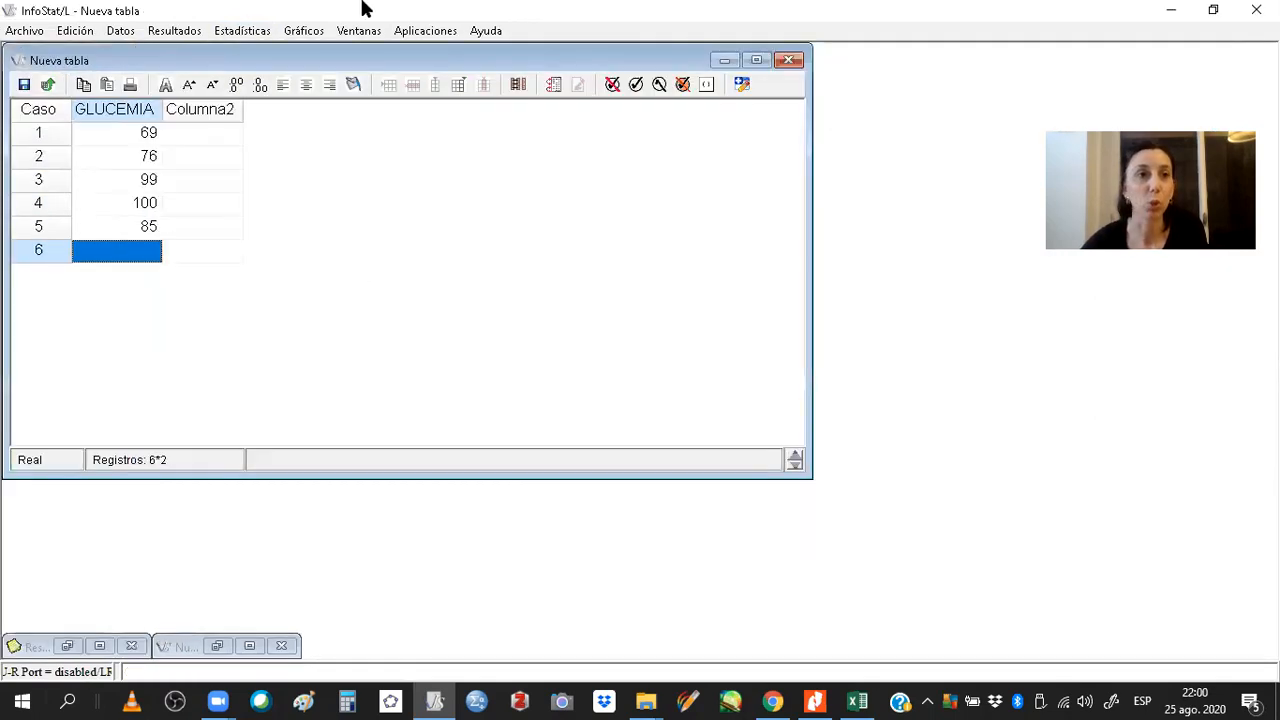
# Recompute summary measures for GLUCEMIA with the results presented horizontally.
pyautogui.click(252, 31)
pyautogui.click(274, 55)
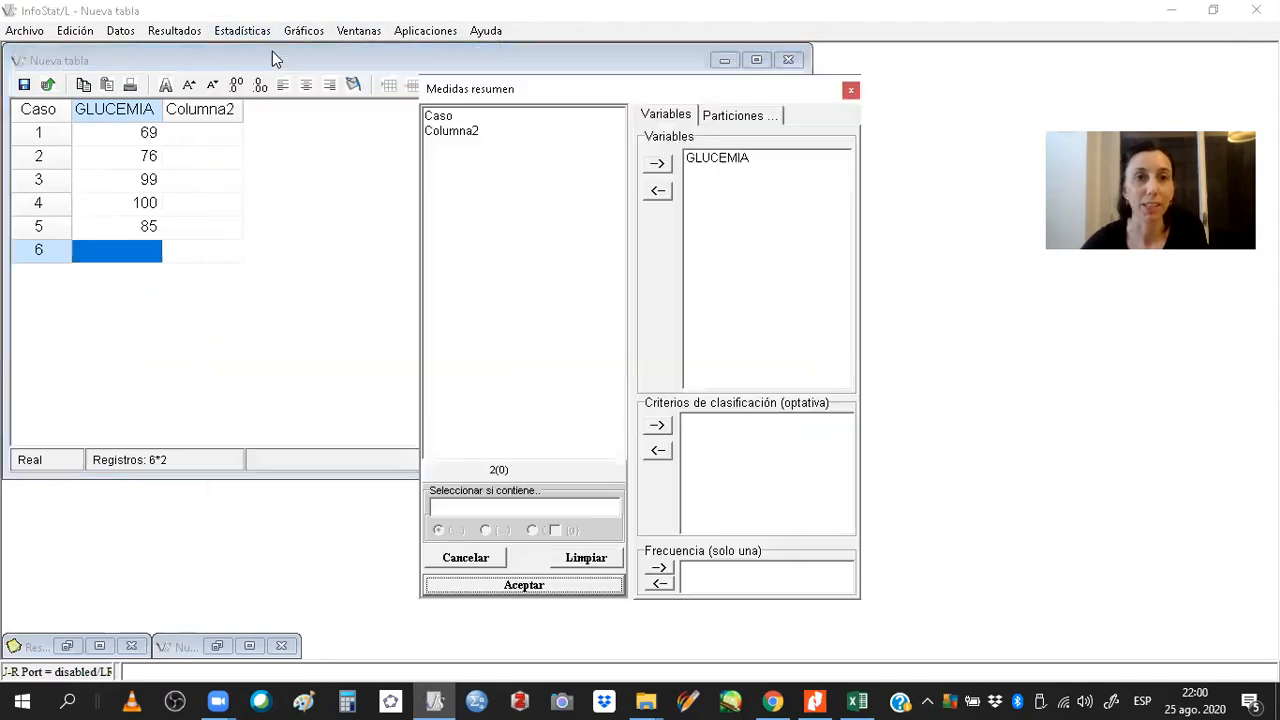
pyautogui.click(583, 584)
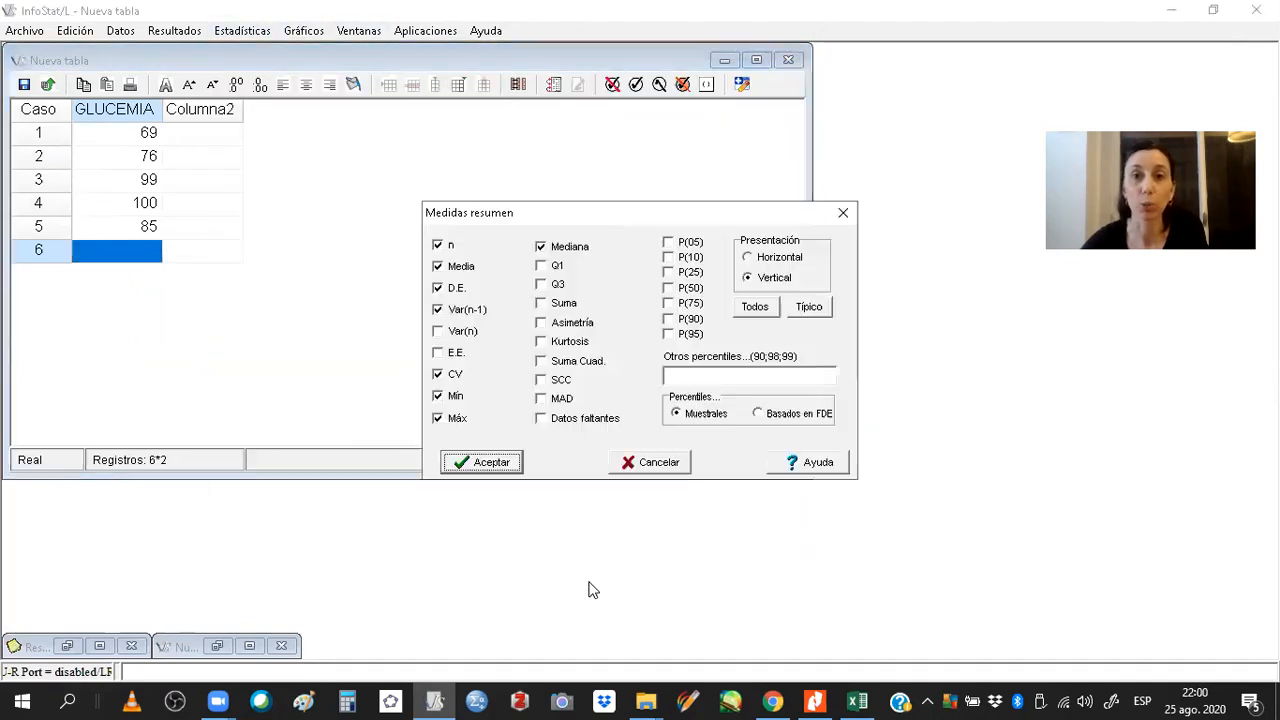
pyautogui.click(787, 262)
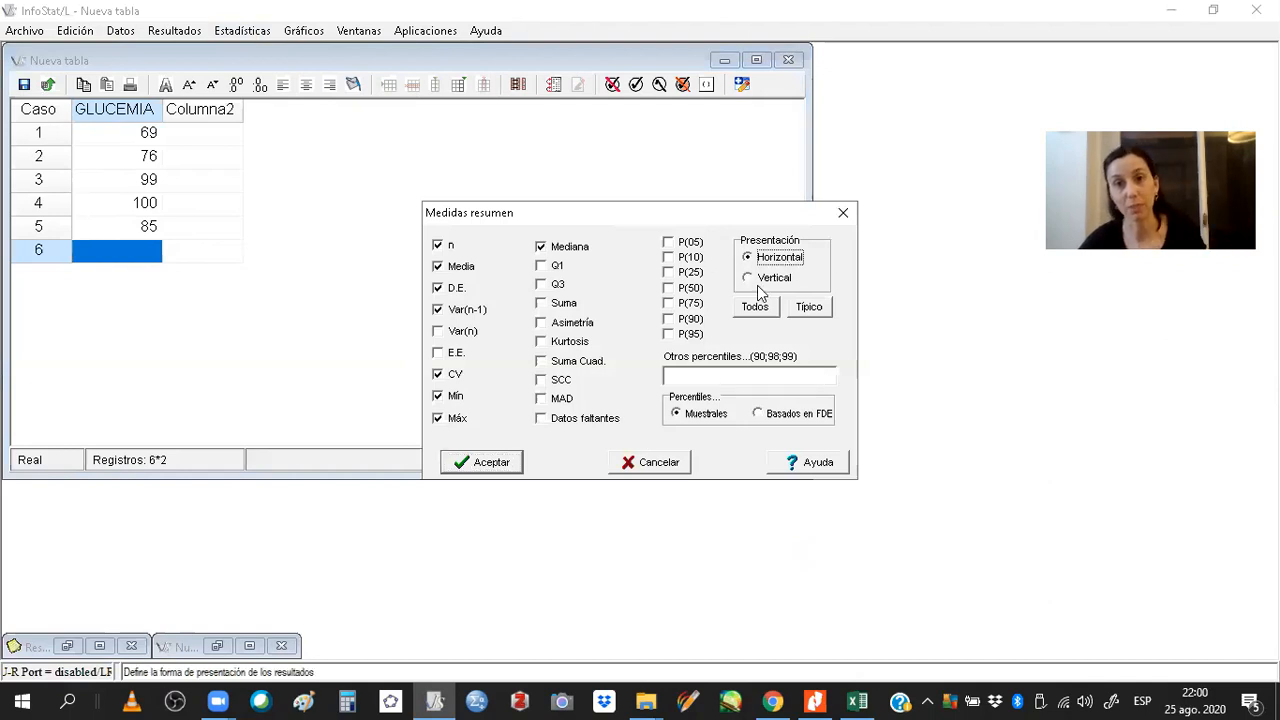
pyautogui.press('Return')
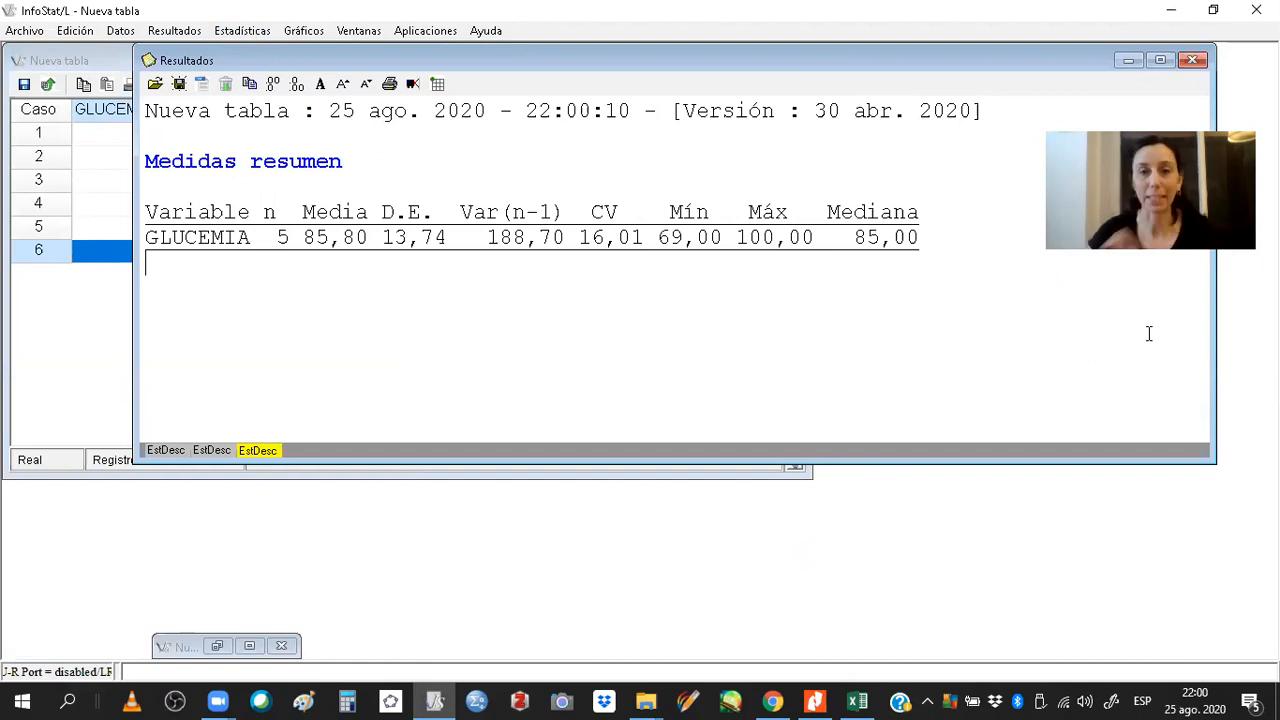
# Minimize the results window and close the GLUCEMIA table without saving it.
pyautogui.click(1127, 61)
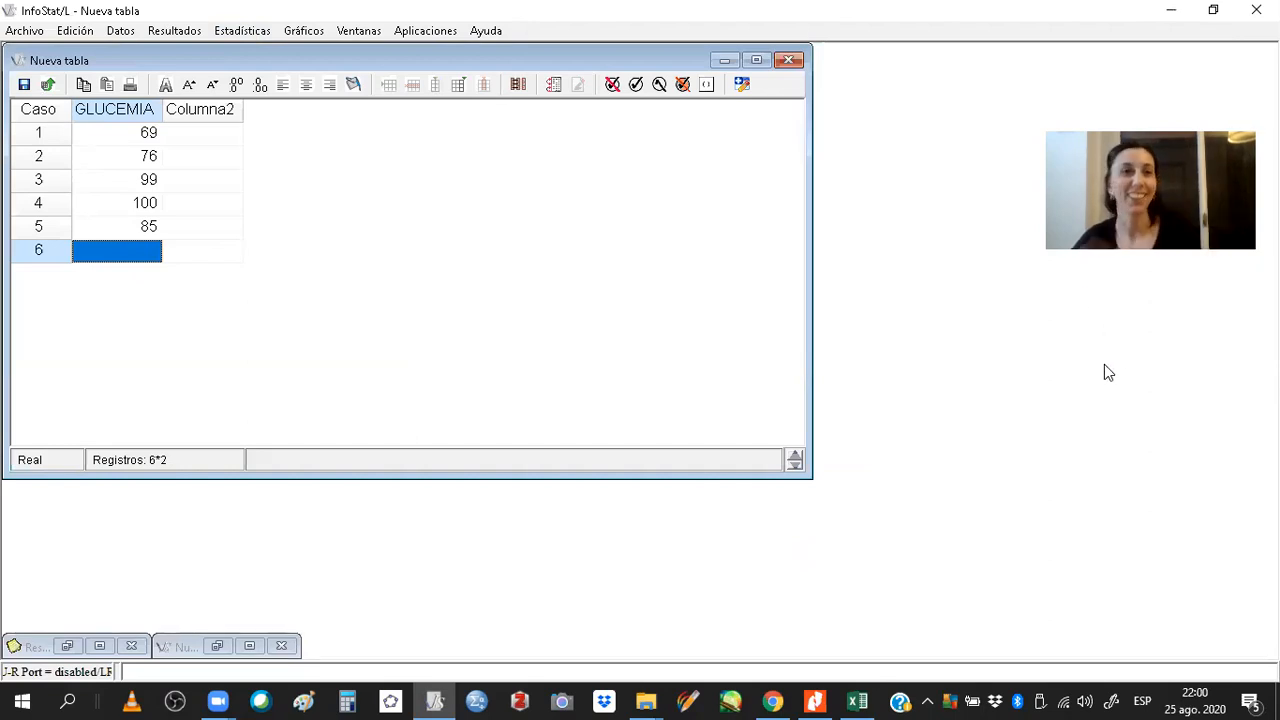
pyautogui.click(791, 63)
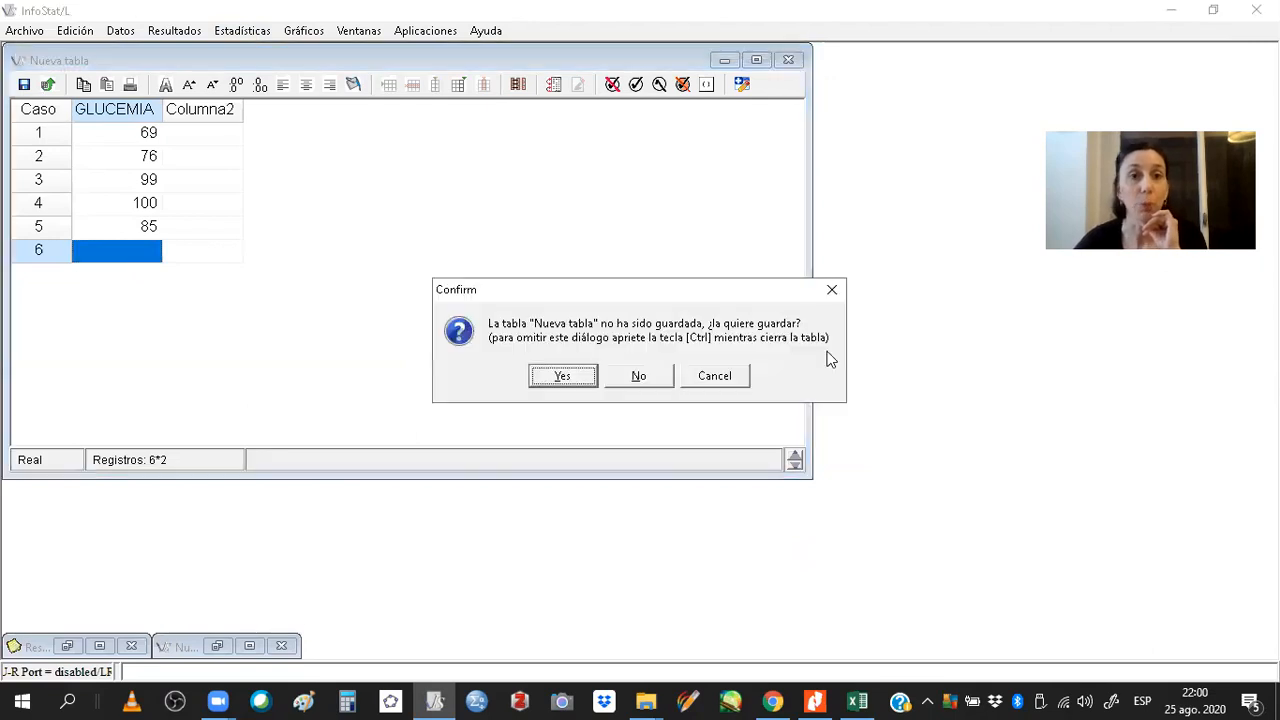
pyautogui.click(640, 377)
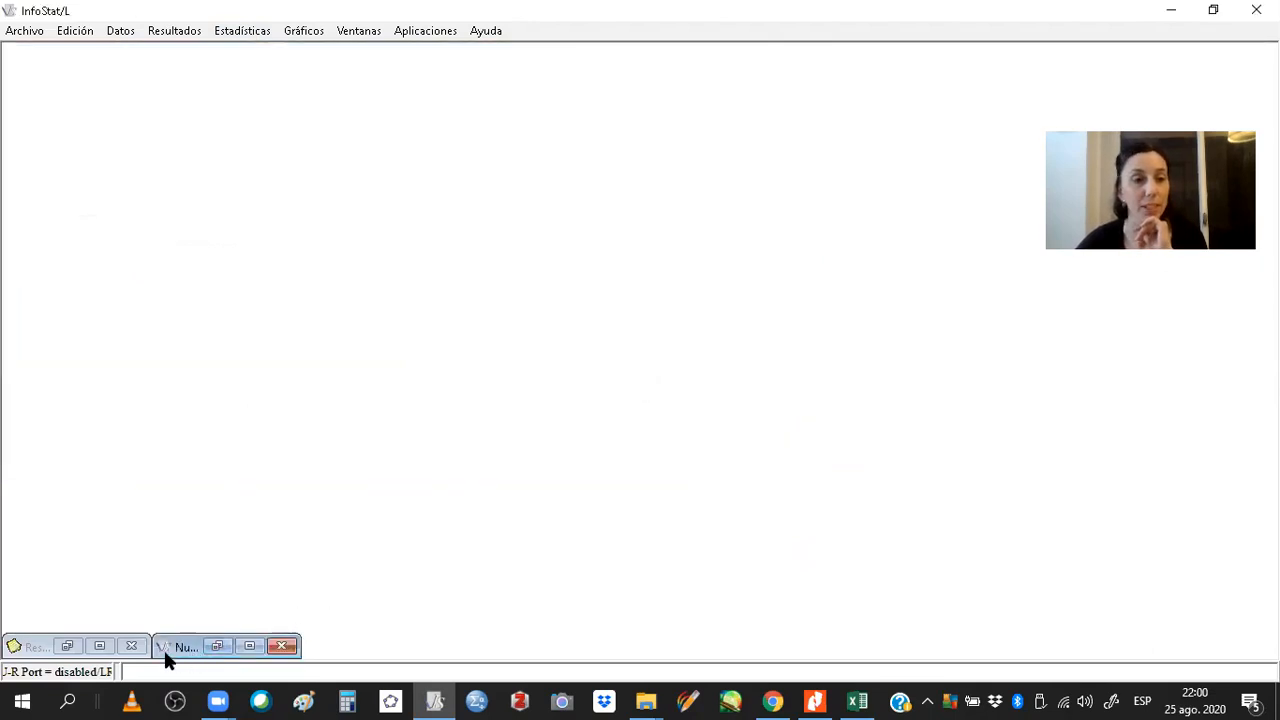
# Close the other minimized unsaved table without saving, keeping the results window minimized.
pyautogui.click(94, 649)
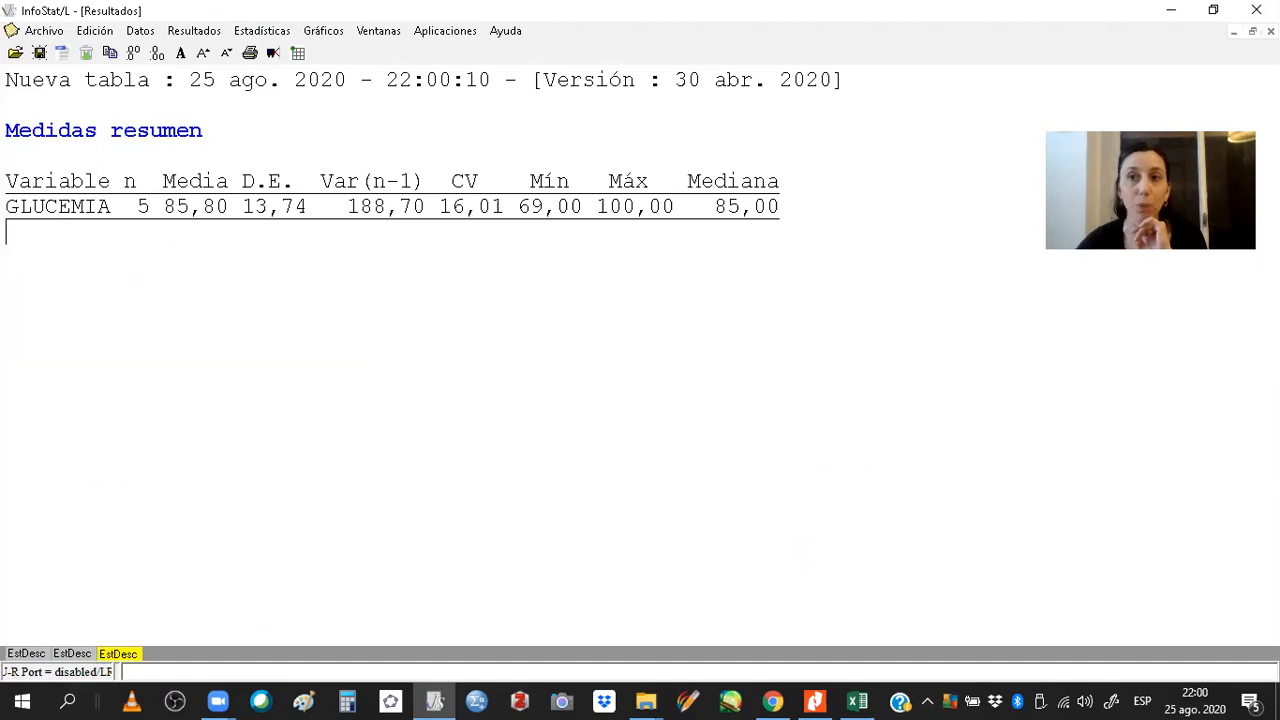
pyautogui.click(1234, 31)
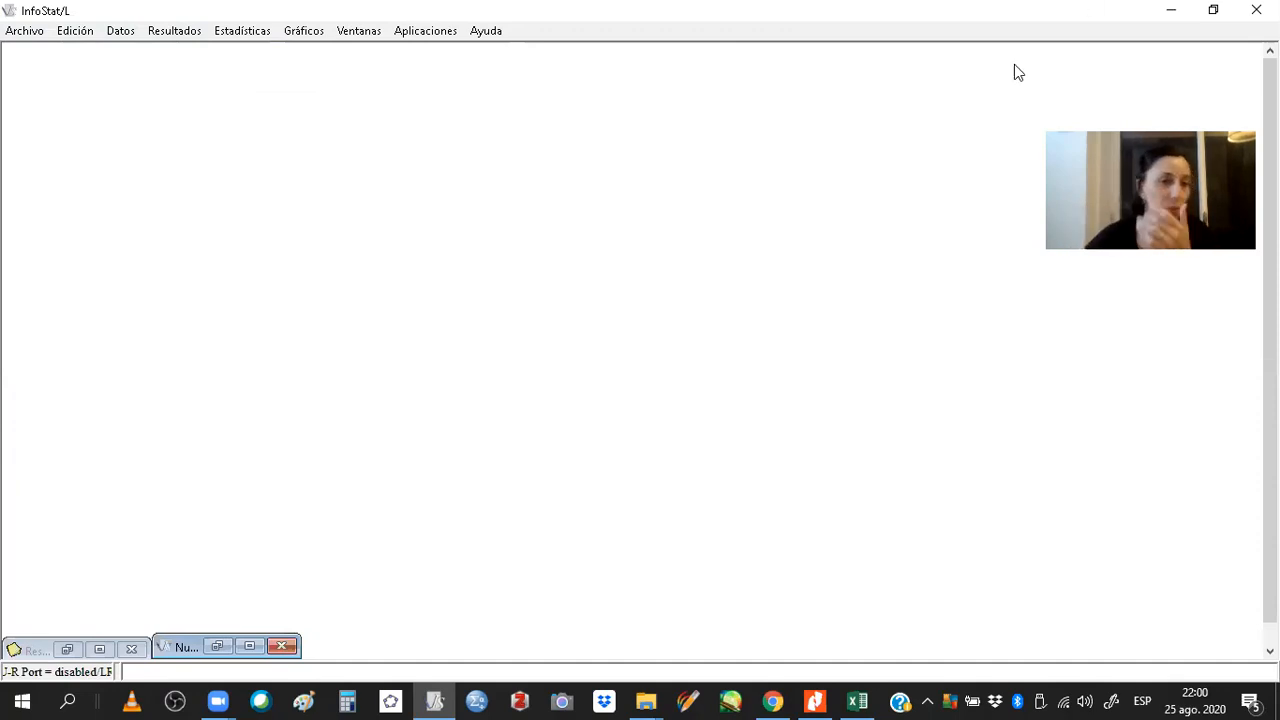
pyautogui.click(268, 647)
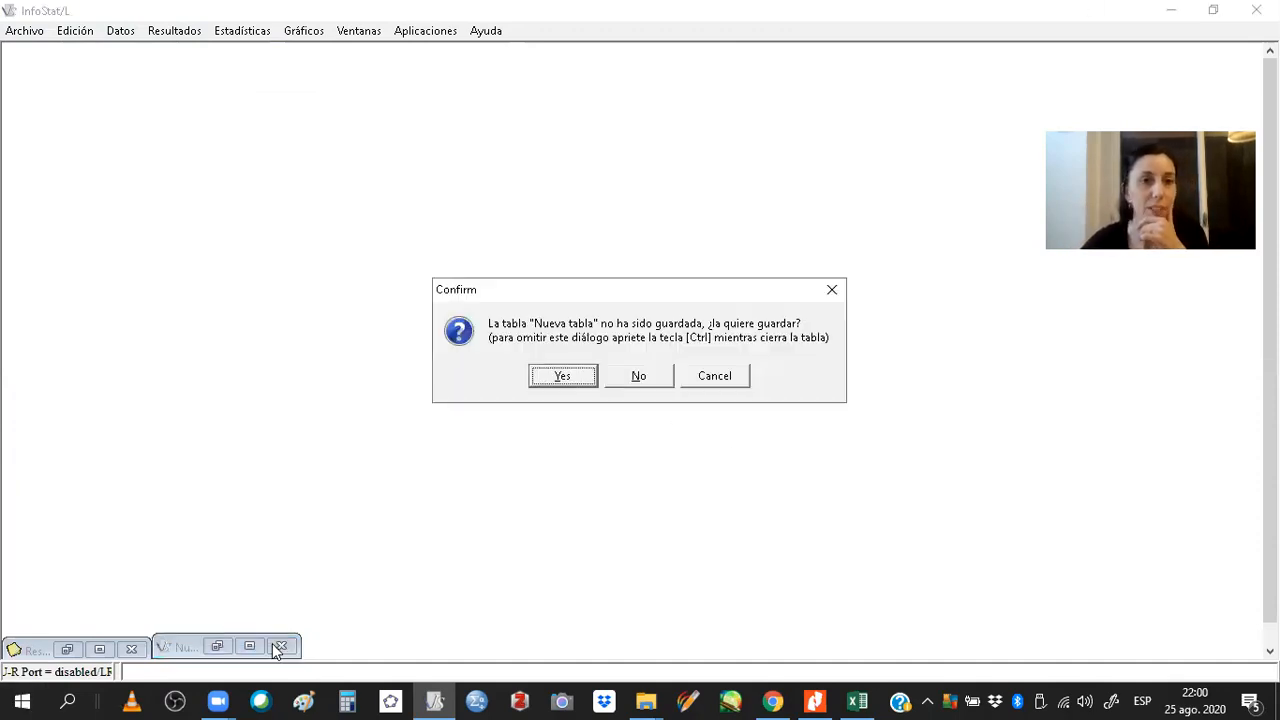
pyautogui.click(622, 377)
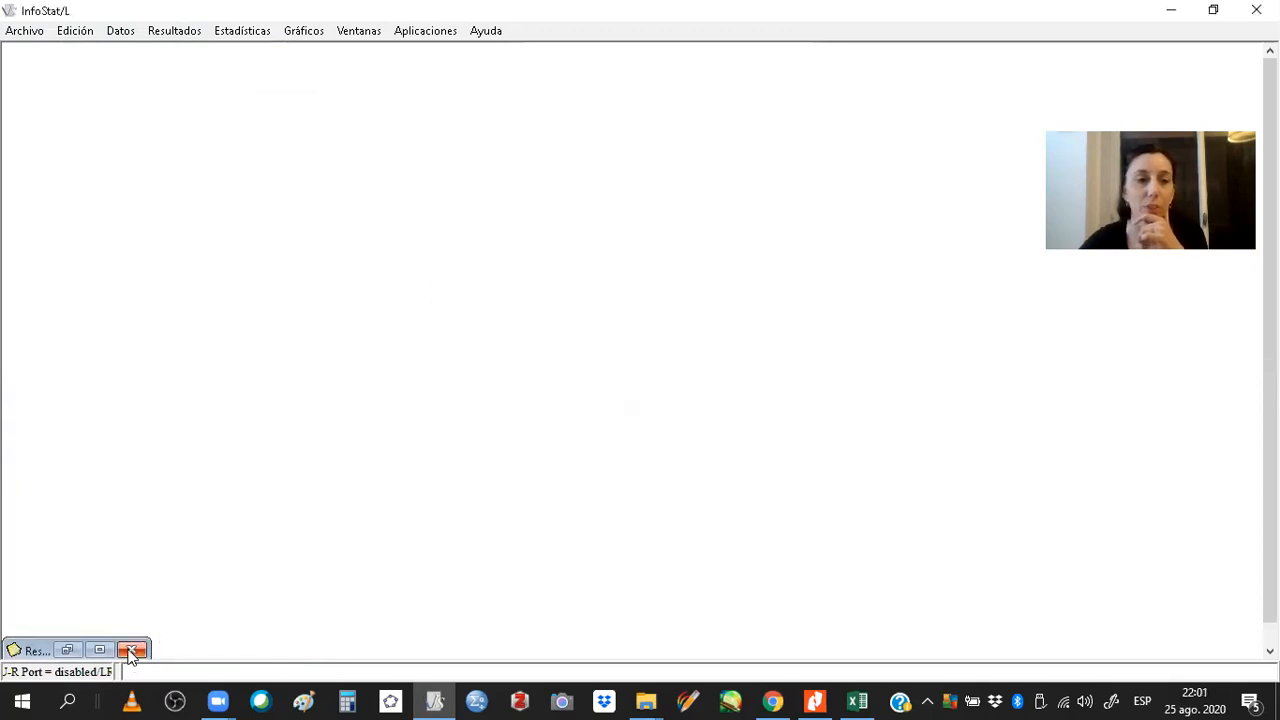
pyautogui.click(99, 650)
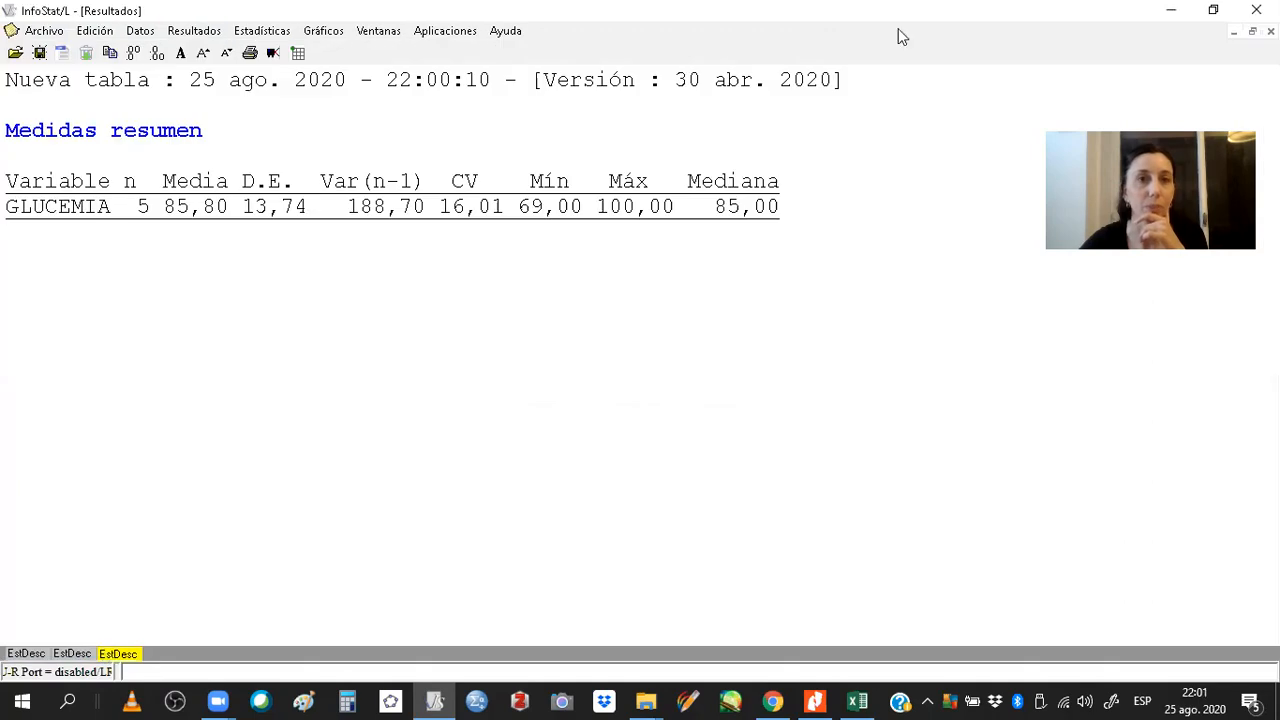
pyautogui.click(1234, 31)
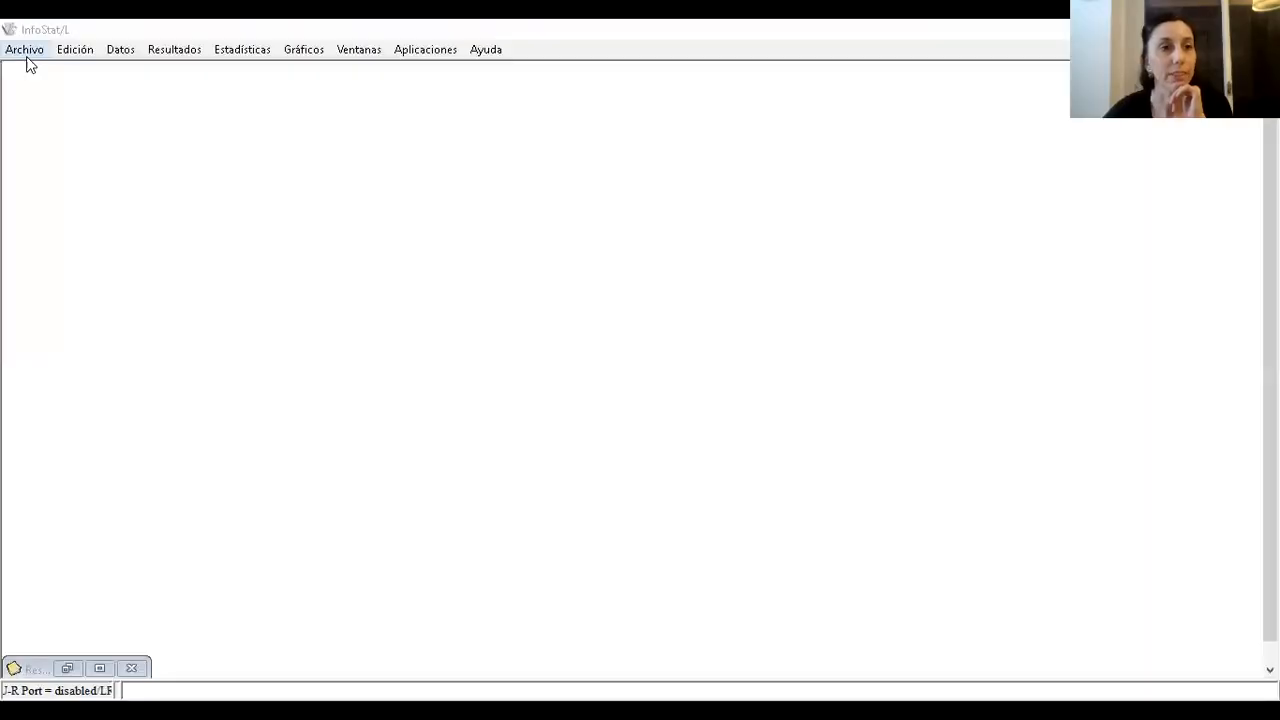
# Create a new table and paste the copied women's data including column names.
pyautogui.click(29, 57)
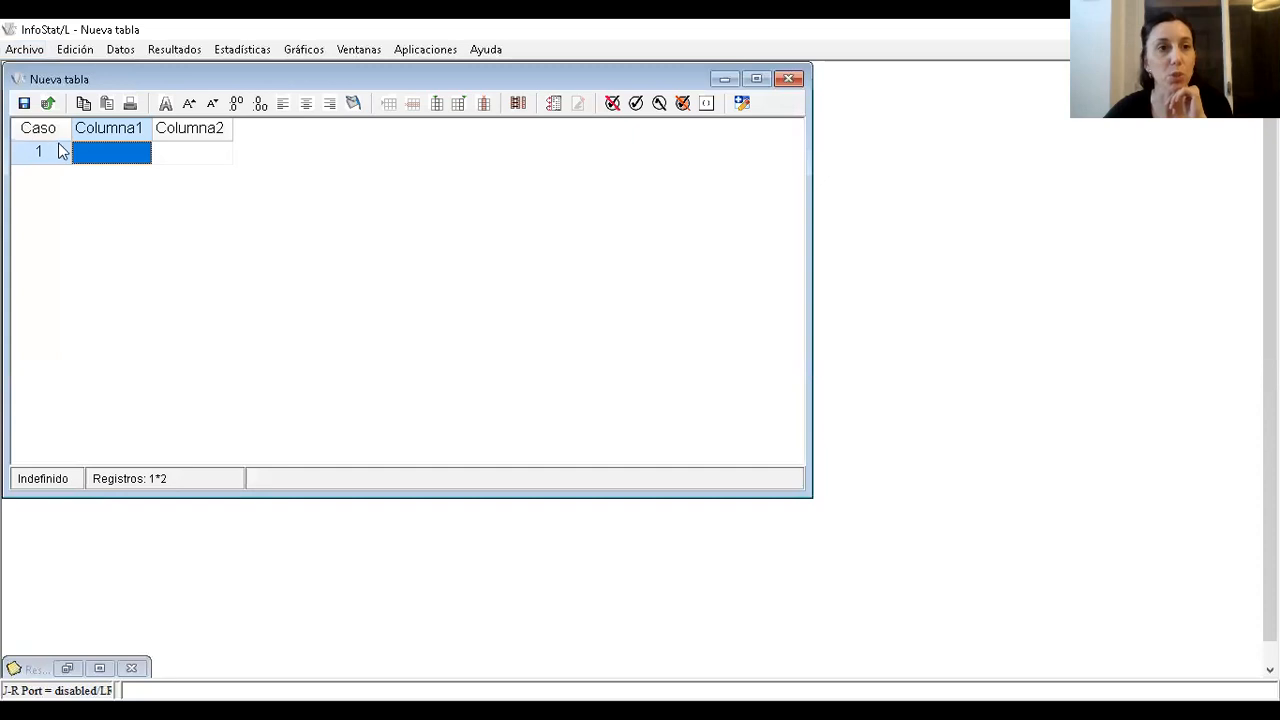
pyautogui.rightClick(82, 152)
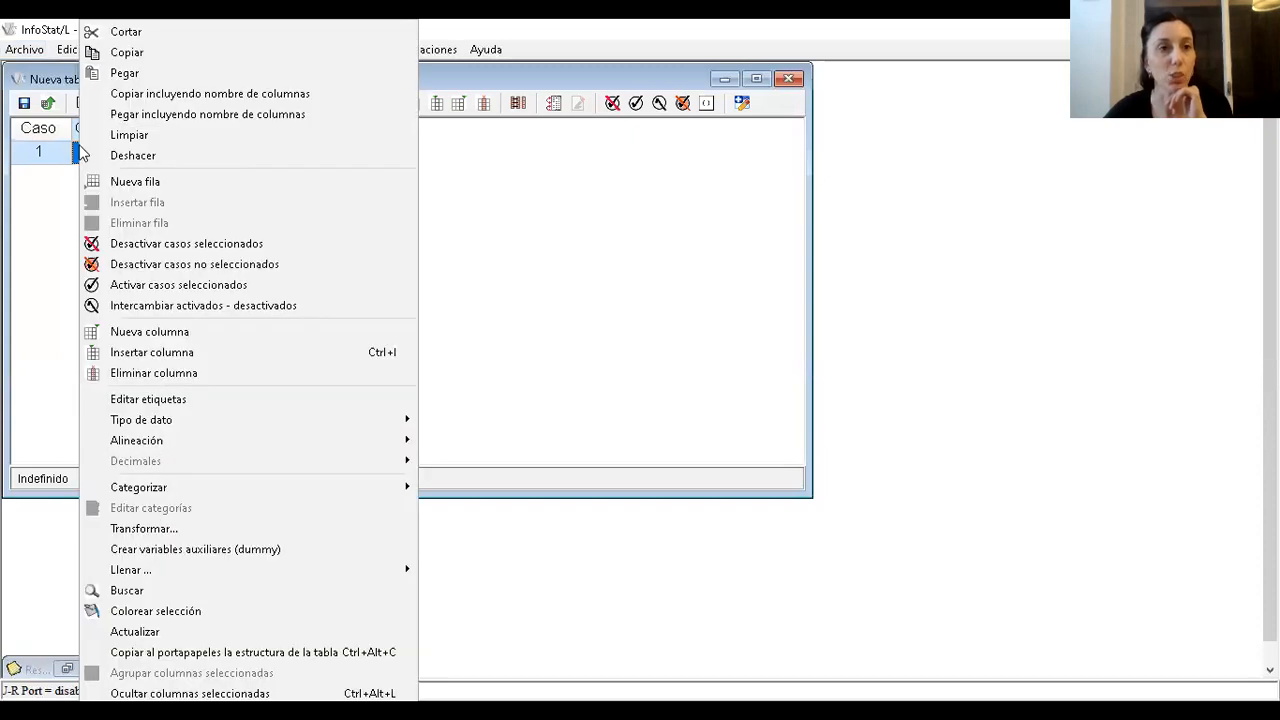
pyautogui.click(130, 117)
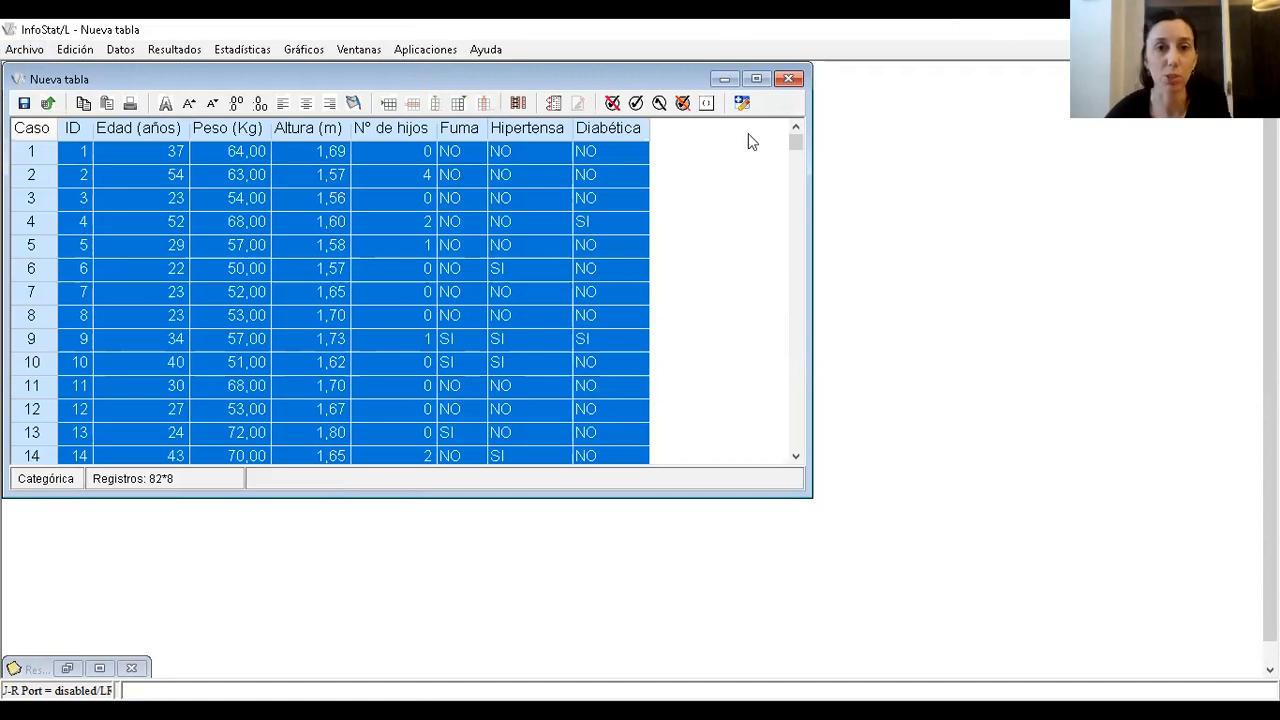
# Compute summary measures of Peso (Kg) classified by Diabética in the maximized table, with default statistics.
pyautogui.click(760, 77)
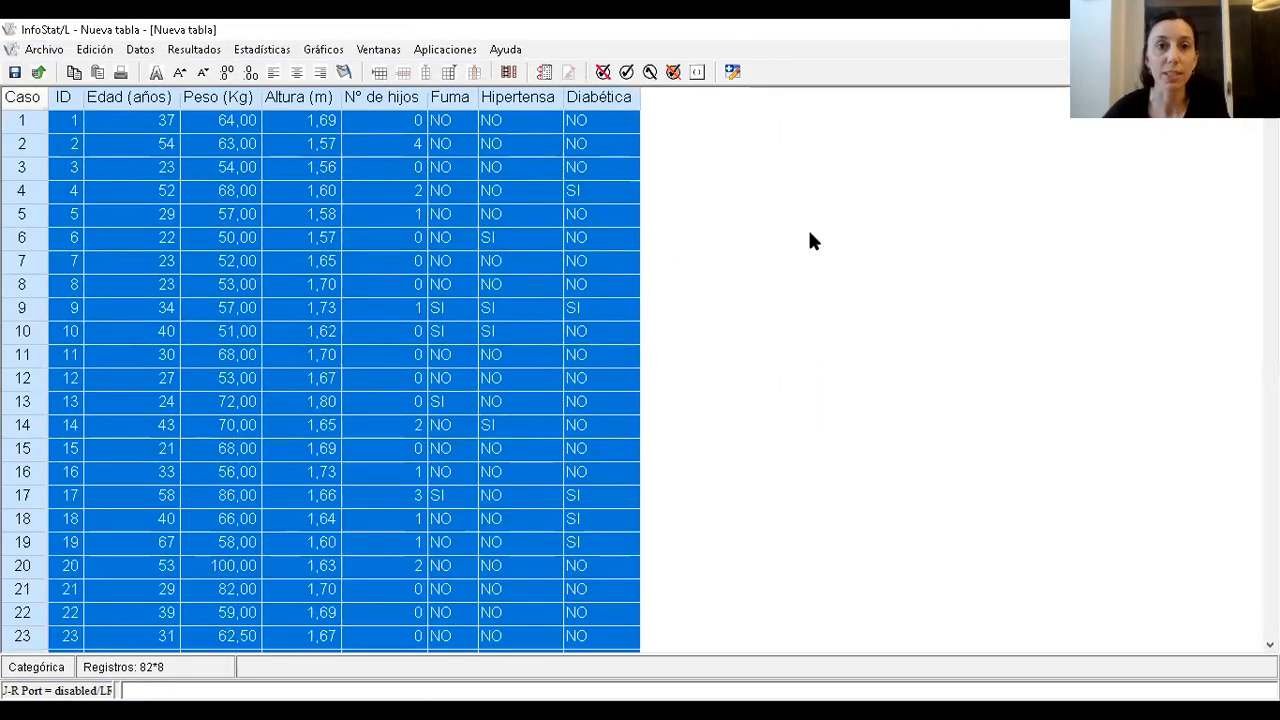
pyautogui.scroll(3, 733, 491)
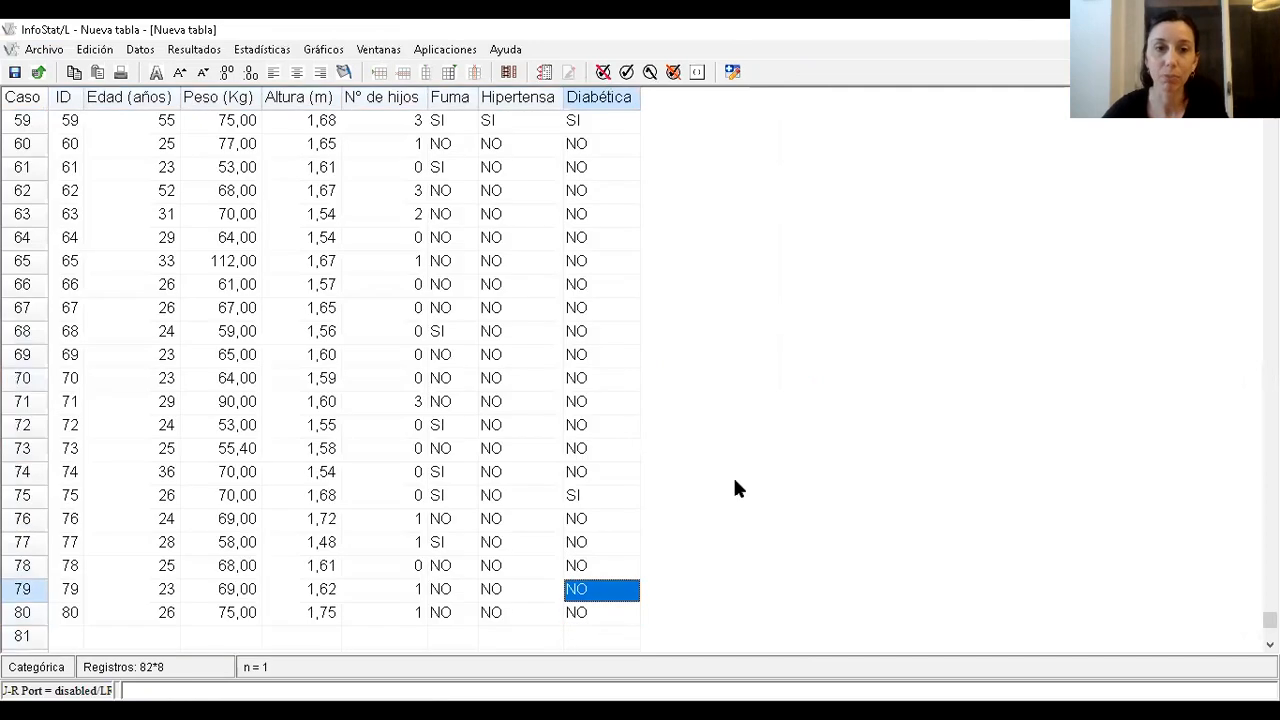
pyautogui.scroll(4, 668, 354)
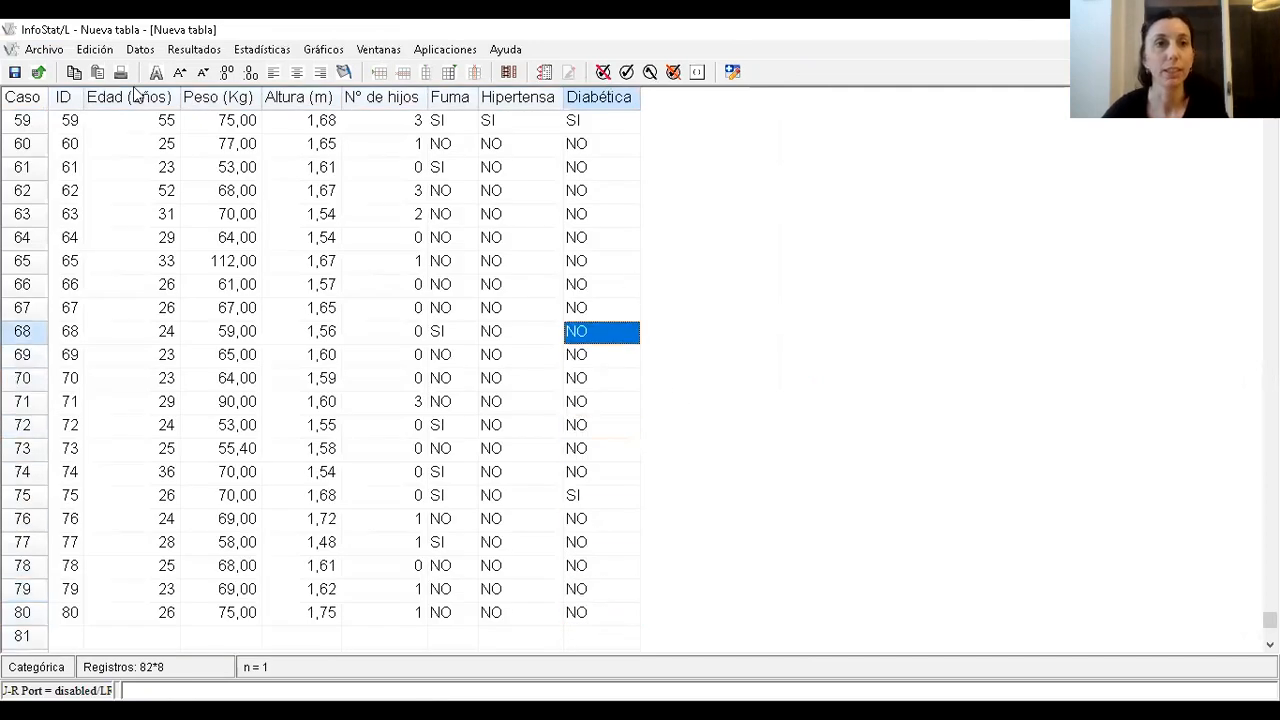
pyautogui.click(252, 50)
pyautogui.click(250, 71)
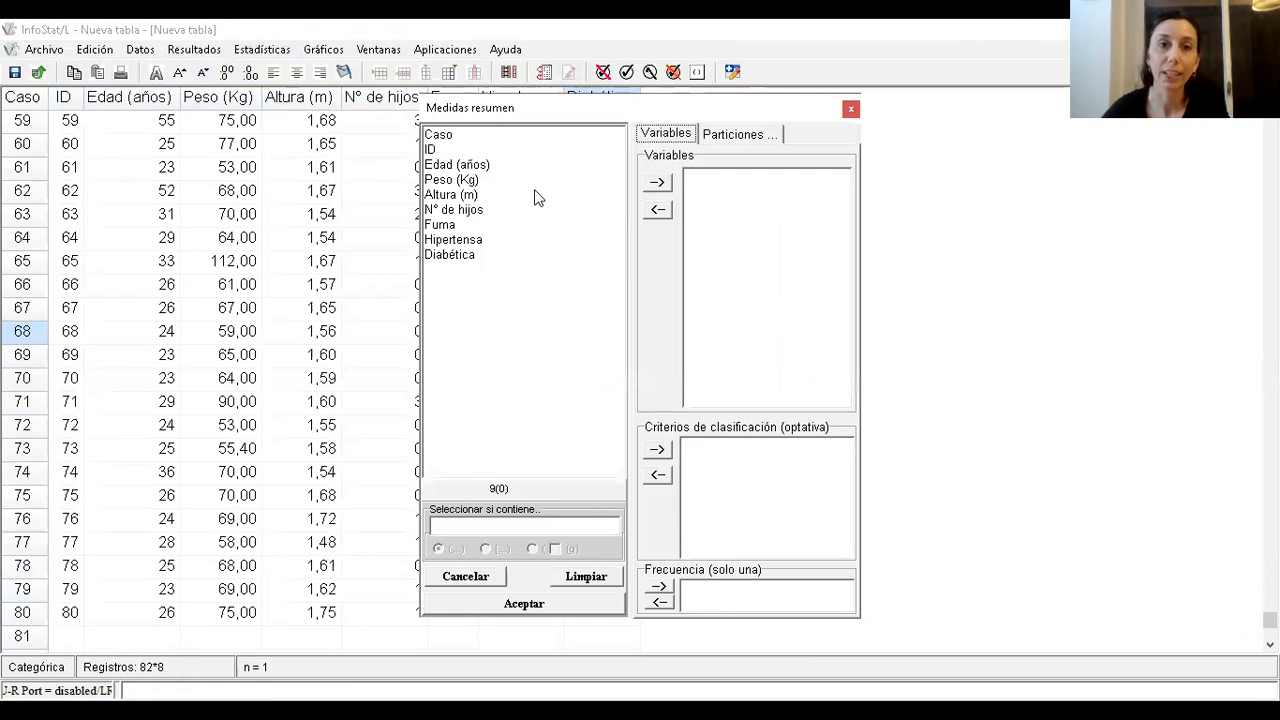
pyautogui.click(458, 180)
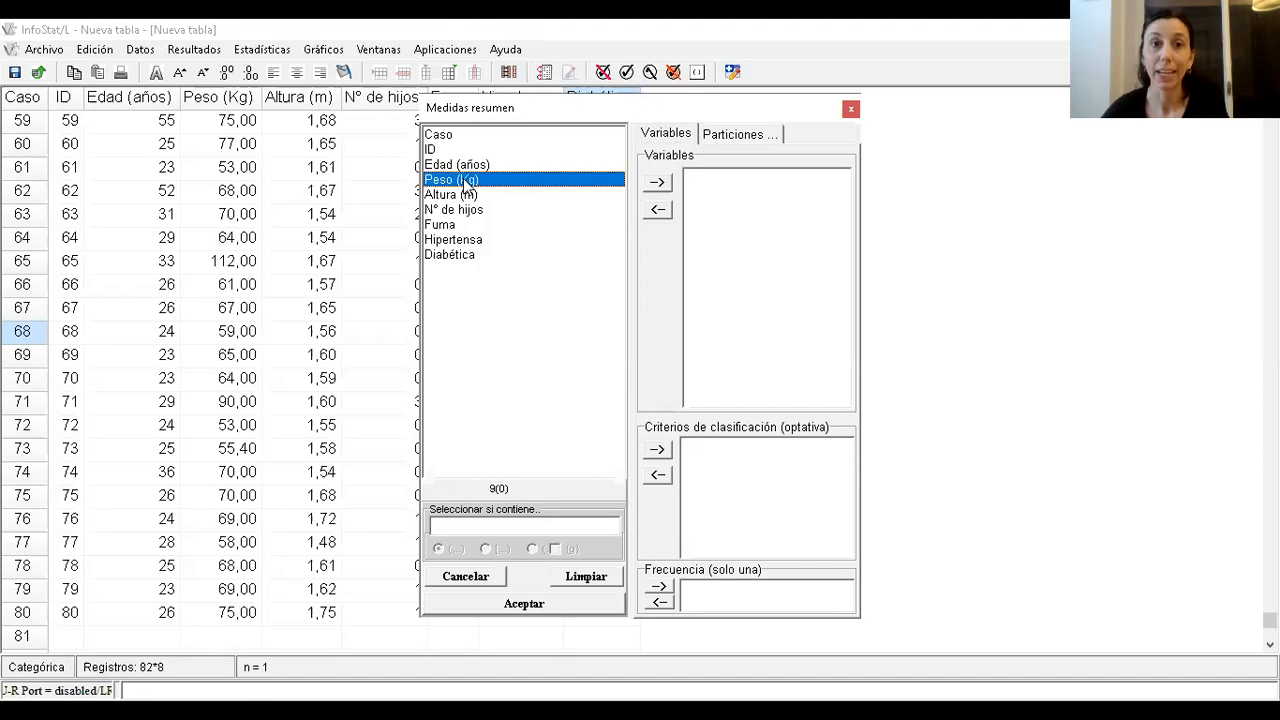
pyautogui.click(657, 182)
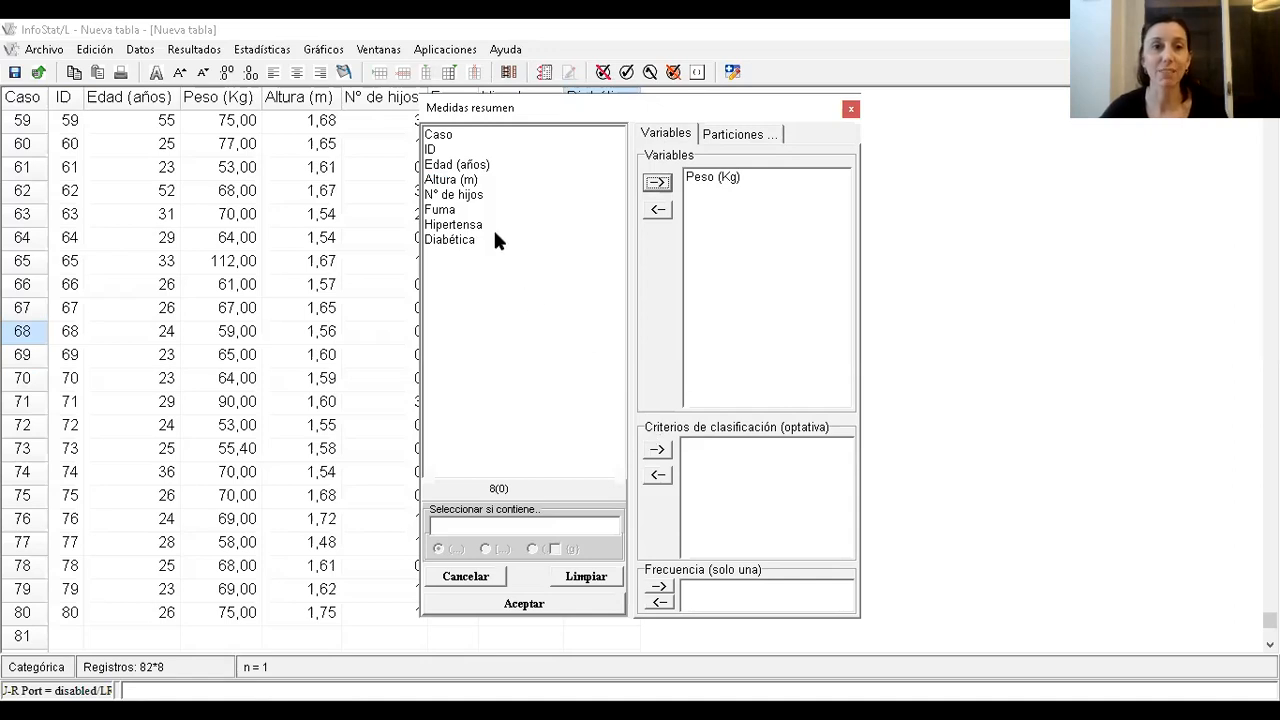
pyautogui.click(466, 242)
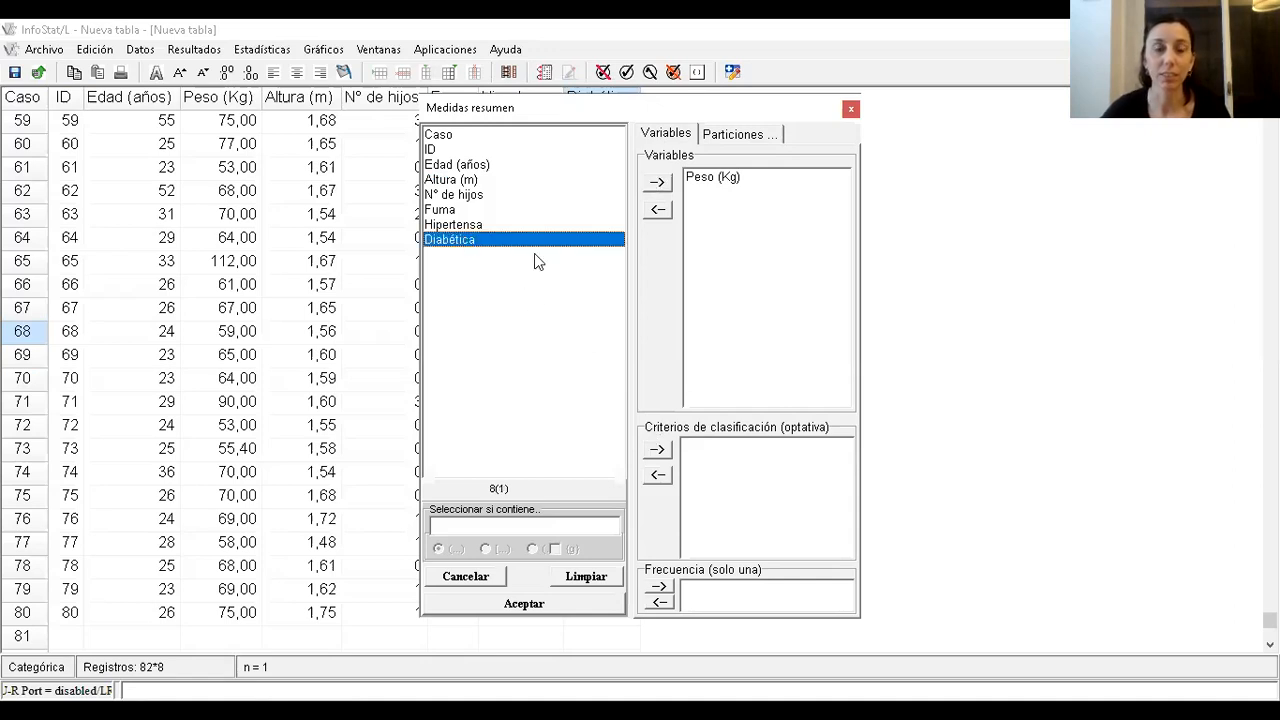
pyautogui.click(657, 451)
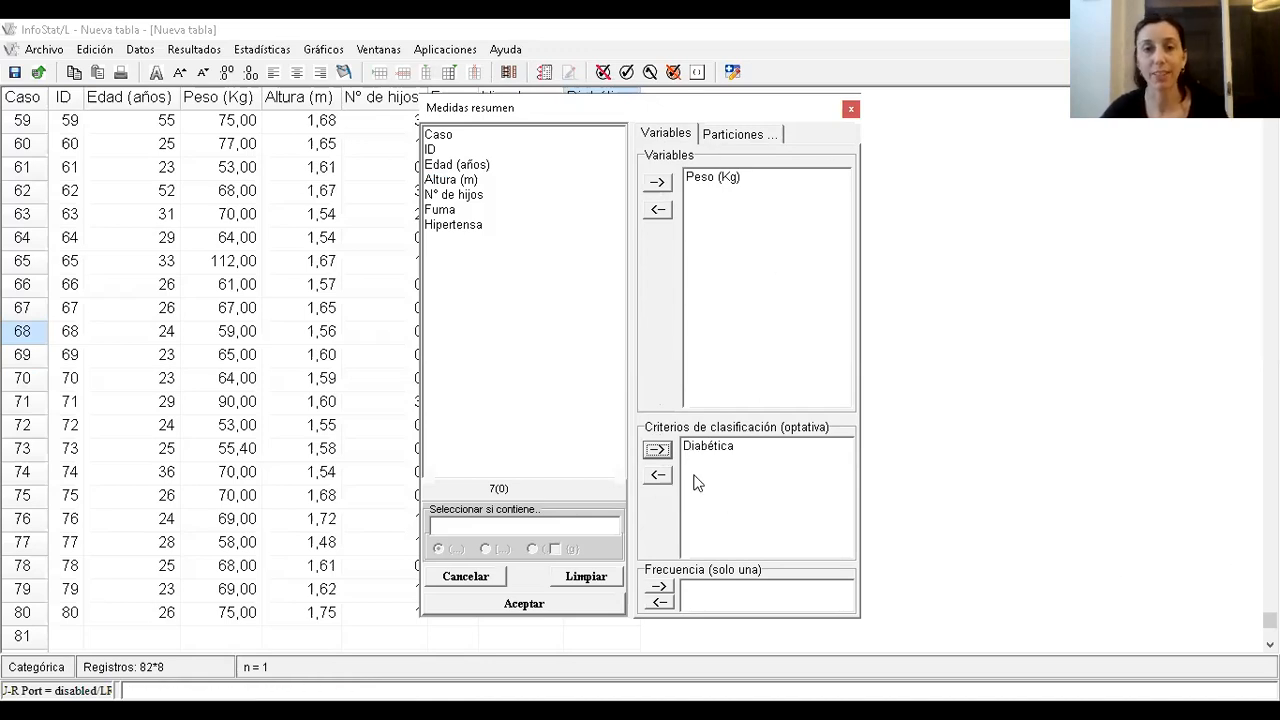
pyautogui.click(577, 610)
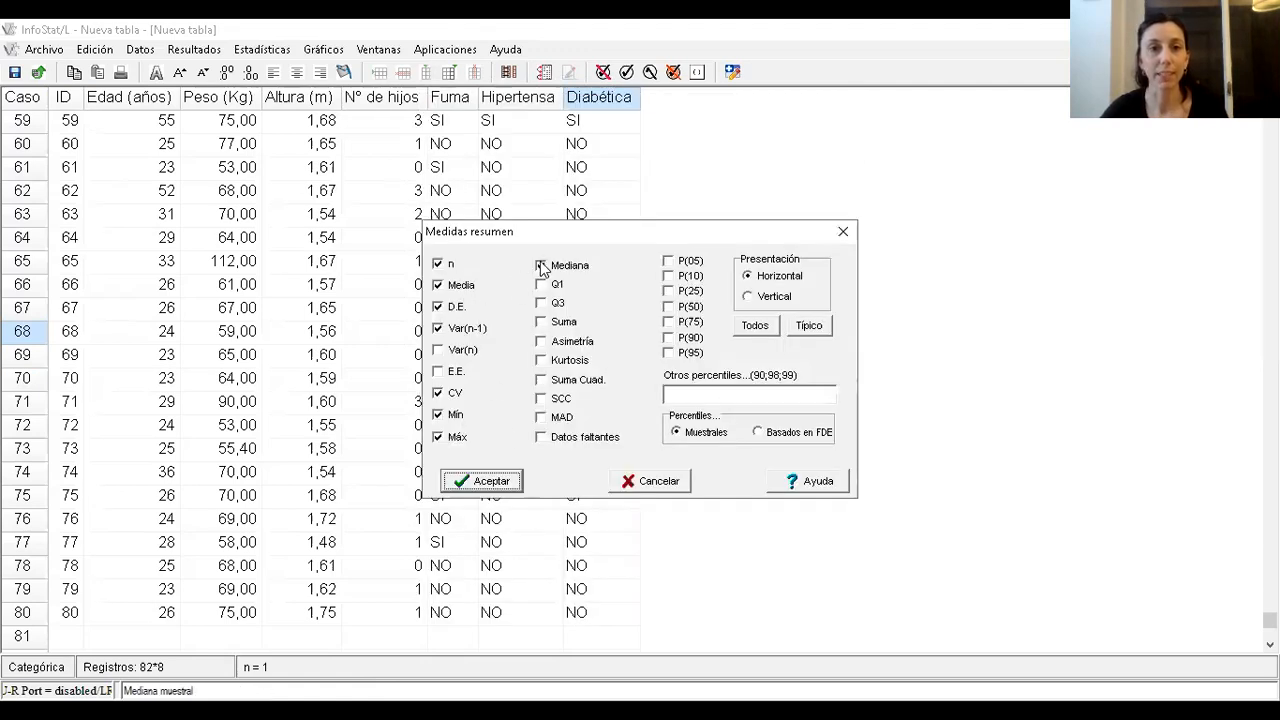
pyautogui.click(490, 481)
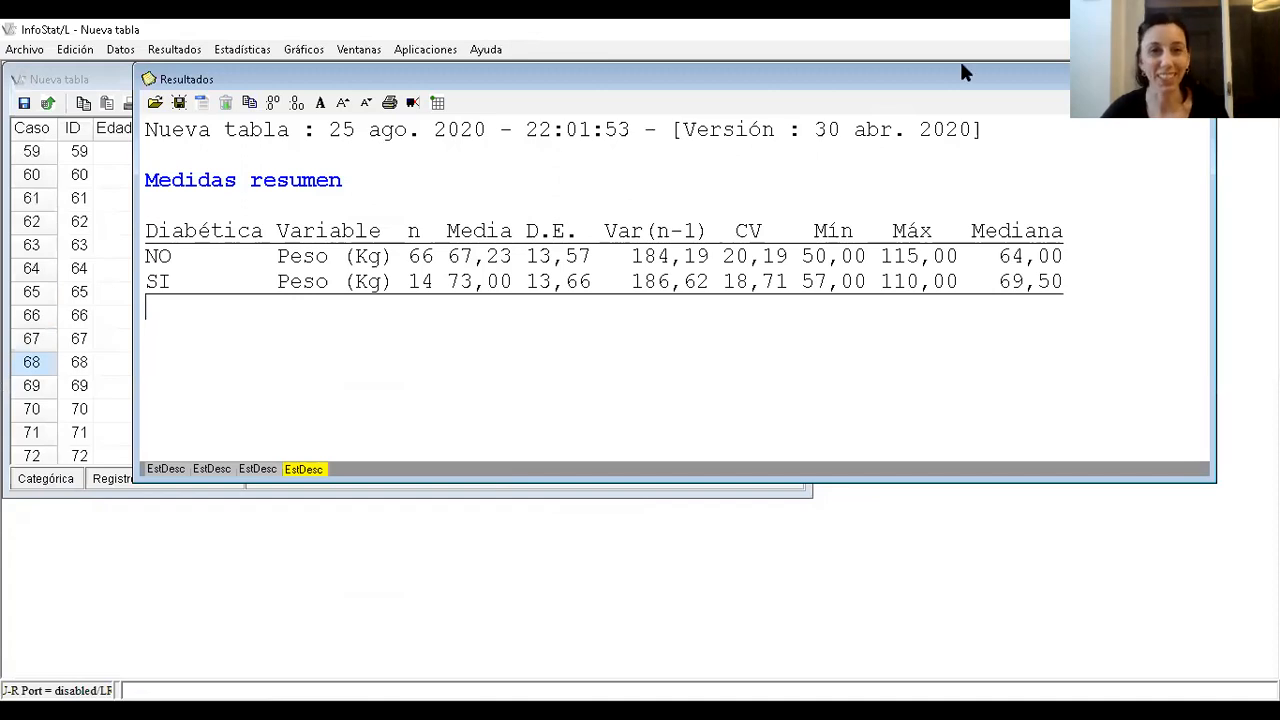
# Enlarge the results window and compare the weight statistics rows for non-diabetic and diabetic women.
pyautogui.moveTo(962, 72); pyautogui.dragTo(843, 53)
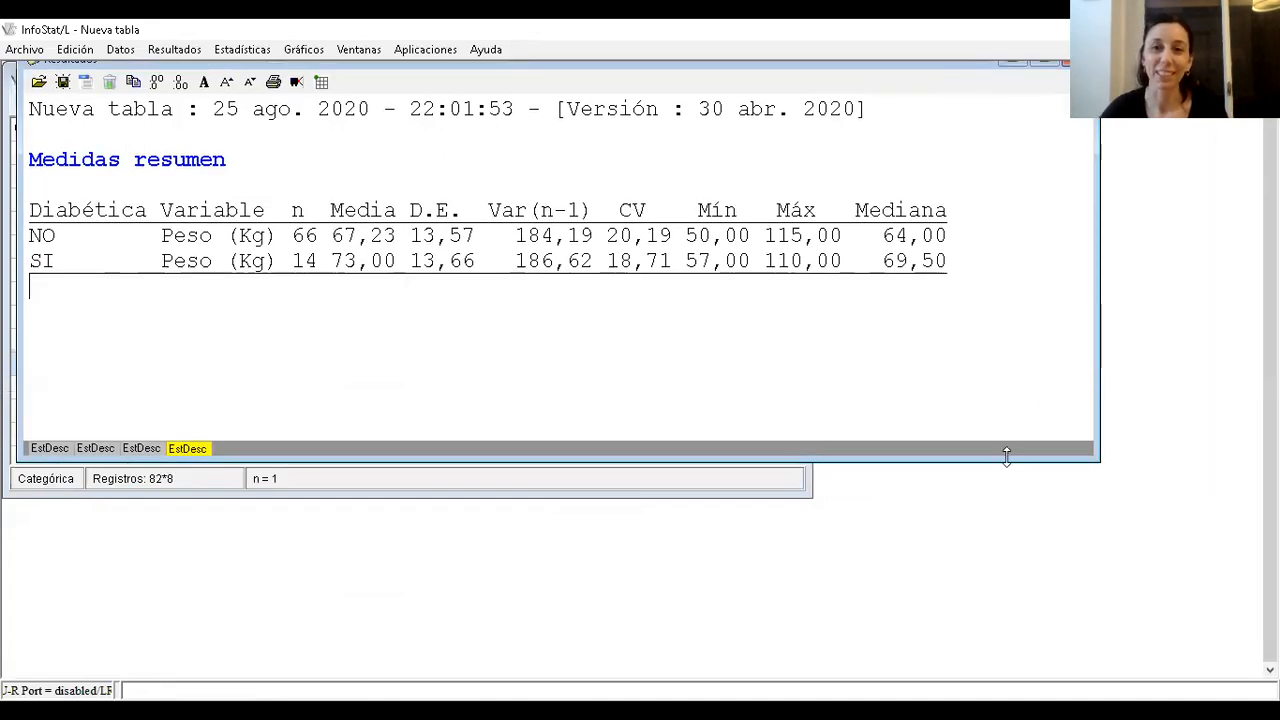
pyautogui.moveTo(1006, 455); pyautogui.dragTo(1004, 622)
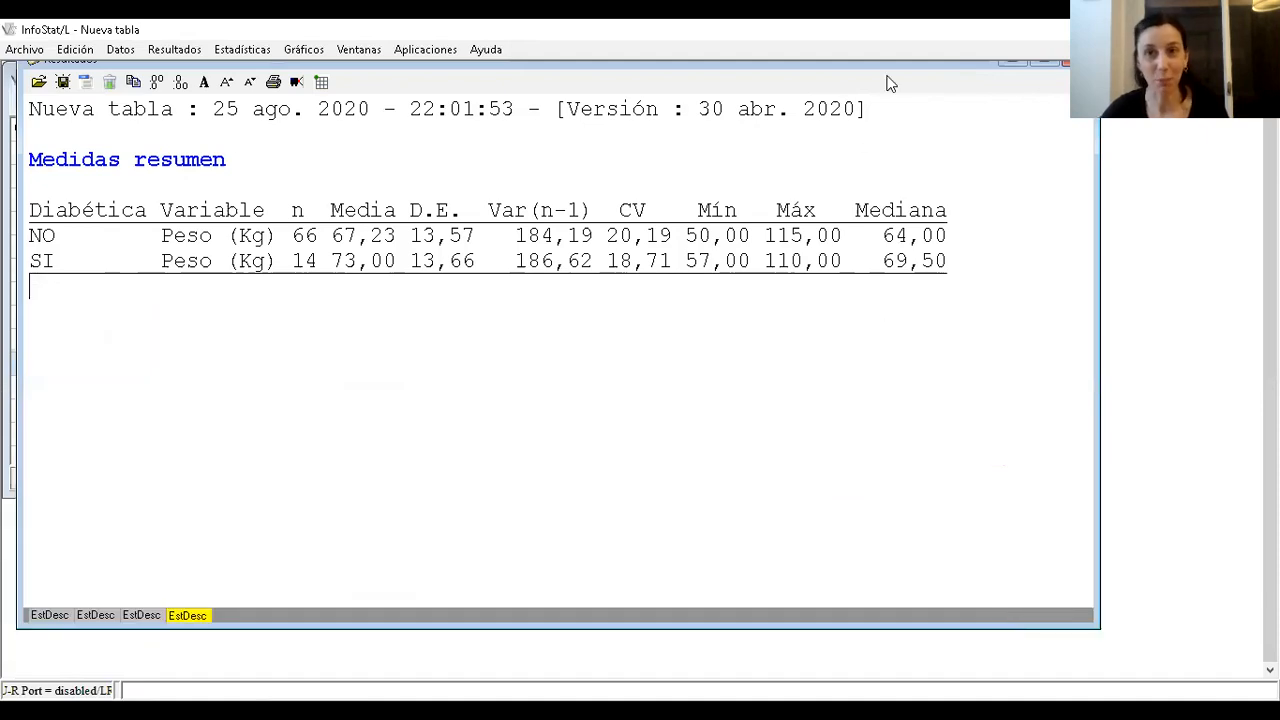
pyautogui.moveTo(887, 68); pyautogui.dragTo(887, 80)
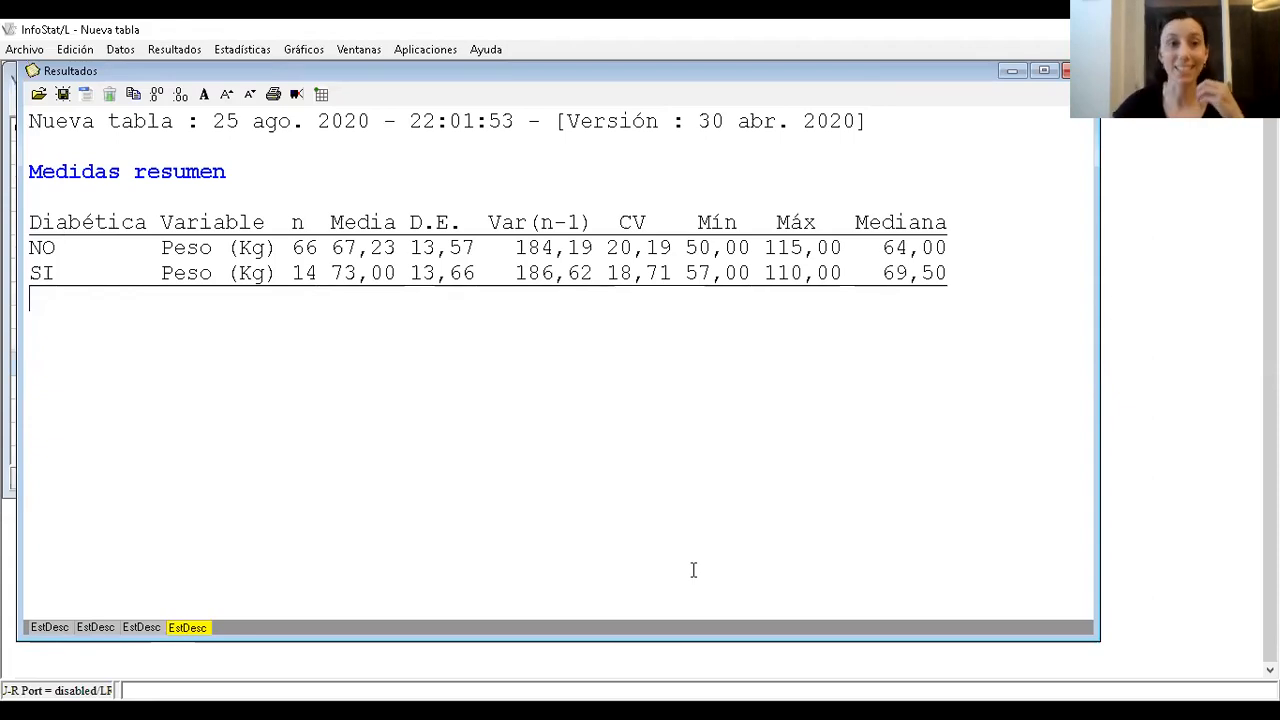
pyautogui.click(22, 275)
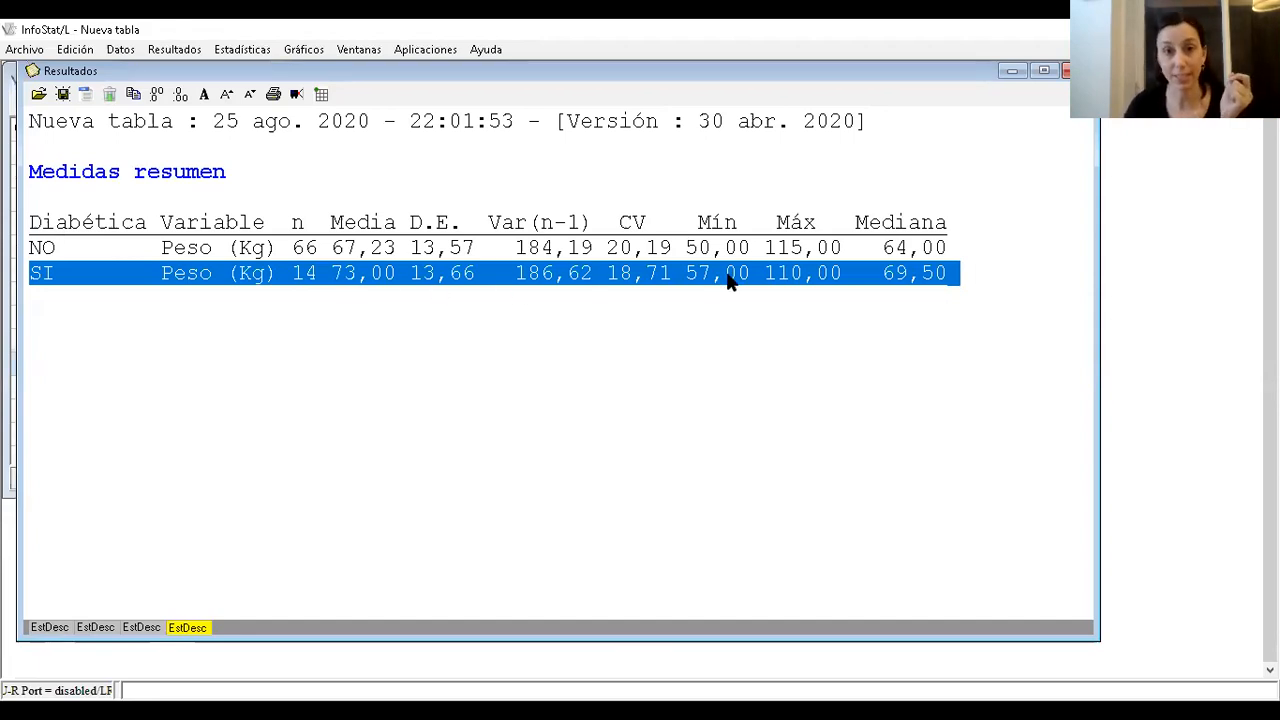
pyautogui.click(57, 252)
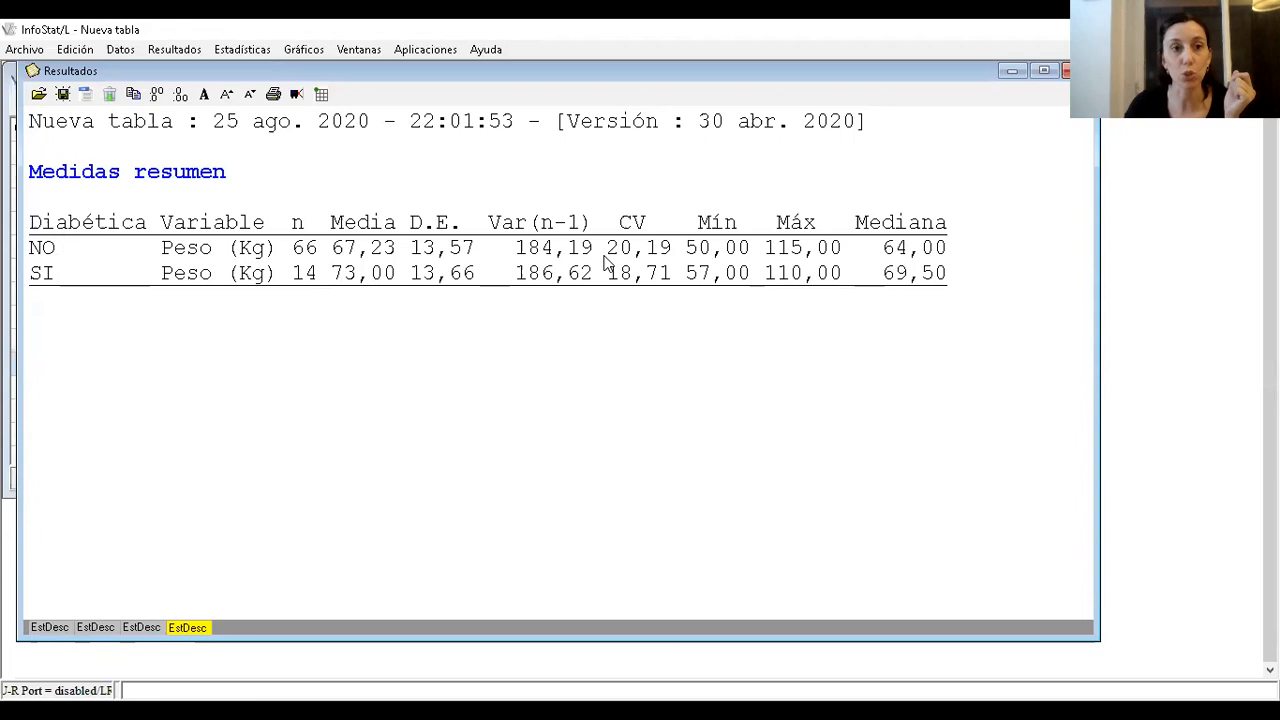
pyautogui.moveTo(962, 252); pyautogui.dragTo(28, 246)
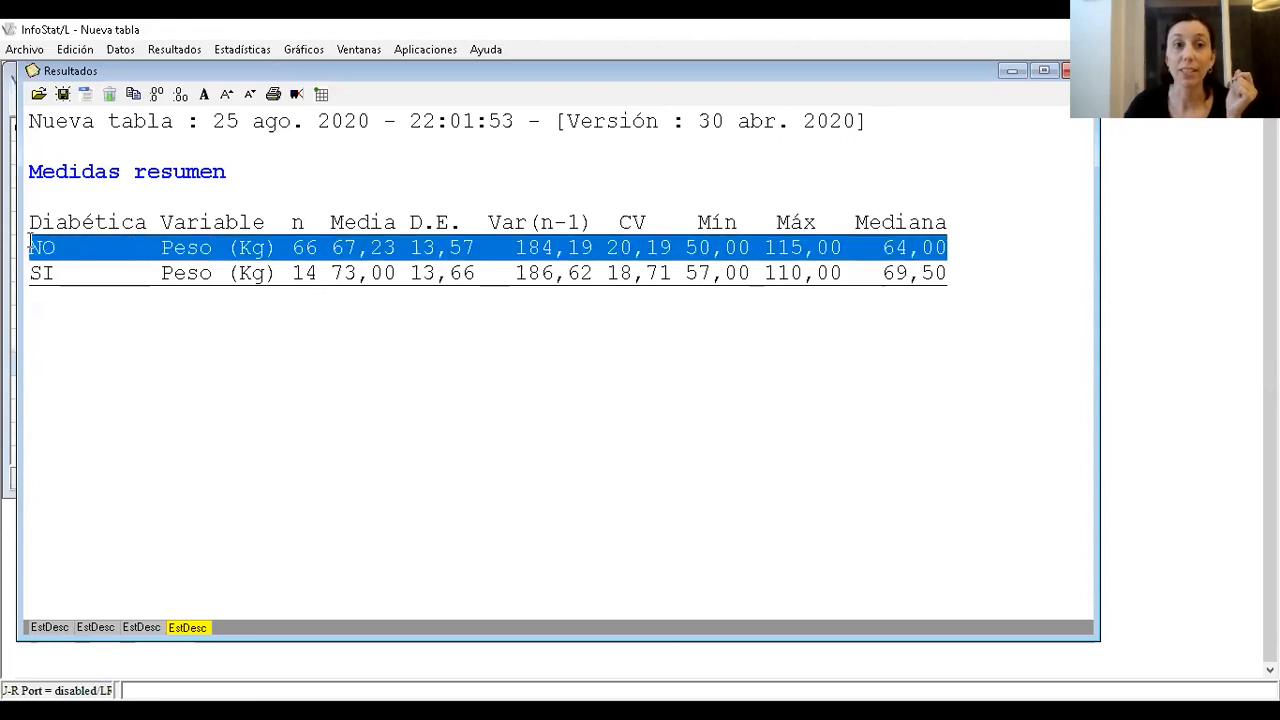